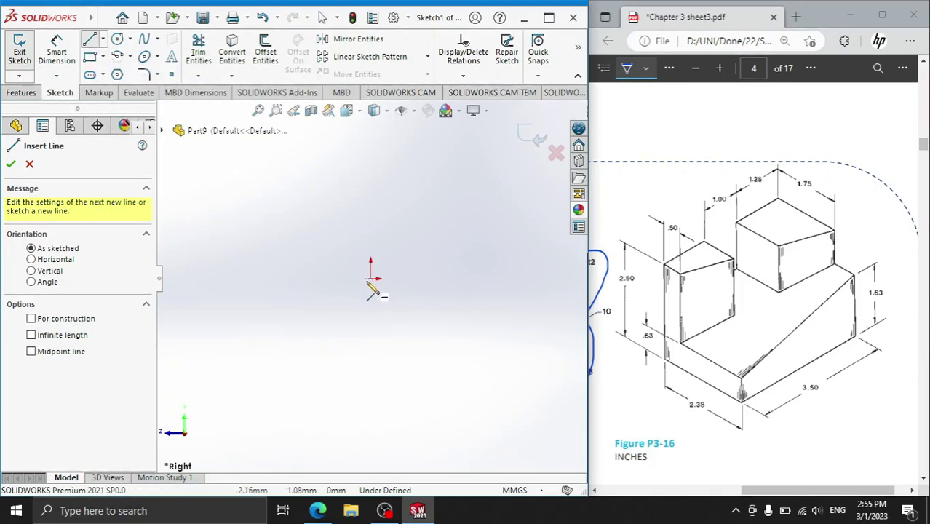
Step: Set the document units to IPS (inch, pound, second)
left_click(372, 279)
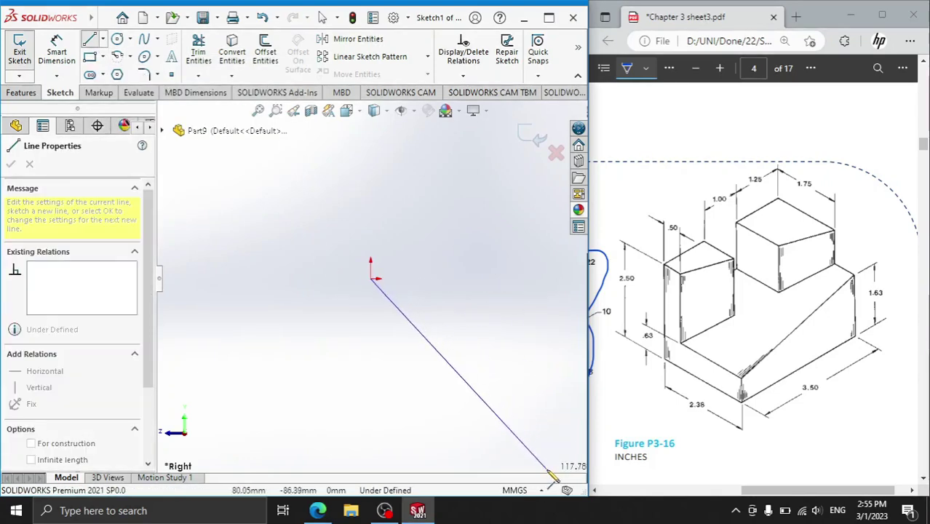
left_click(515, 489)
left_click(494, 445)
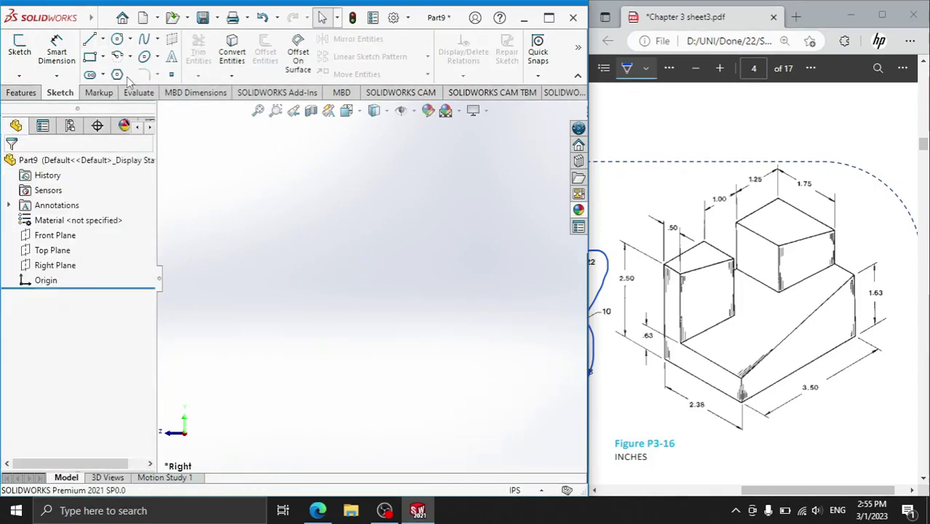
Step: Sketch a closed trapezoid on the Right Plane from the origin, about 3.47 in wide, with vertical sides about 1.37 and 2.75 in high
left_click(90, 40)
left_click(373, 226)
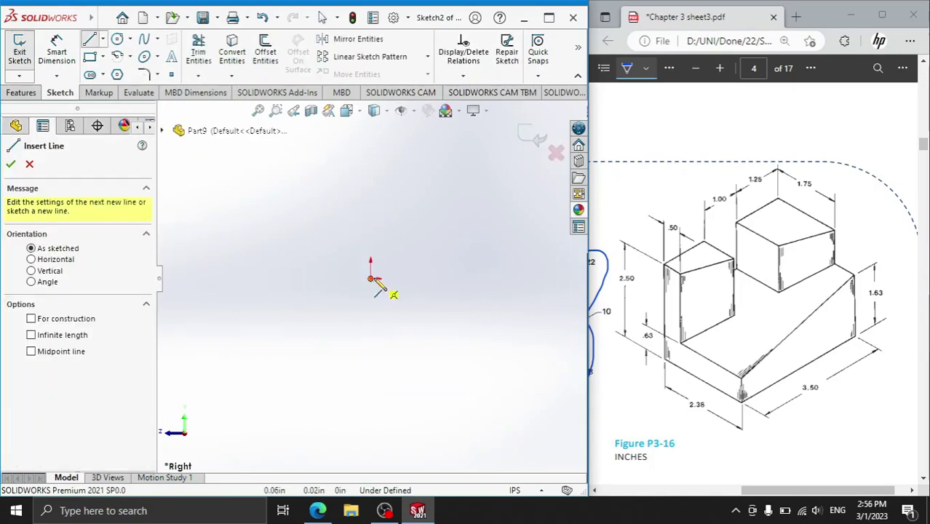
left_click(371, 279)
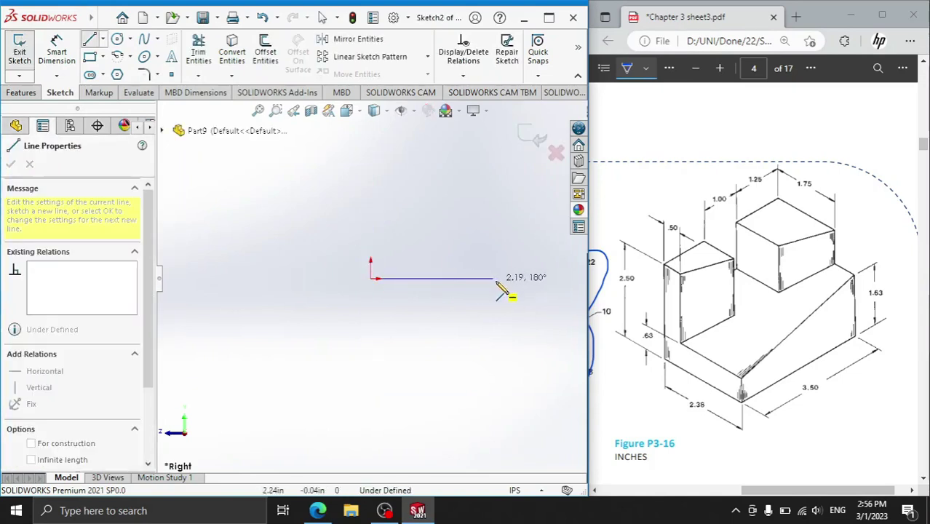
left_click(481, 279)
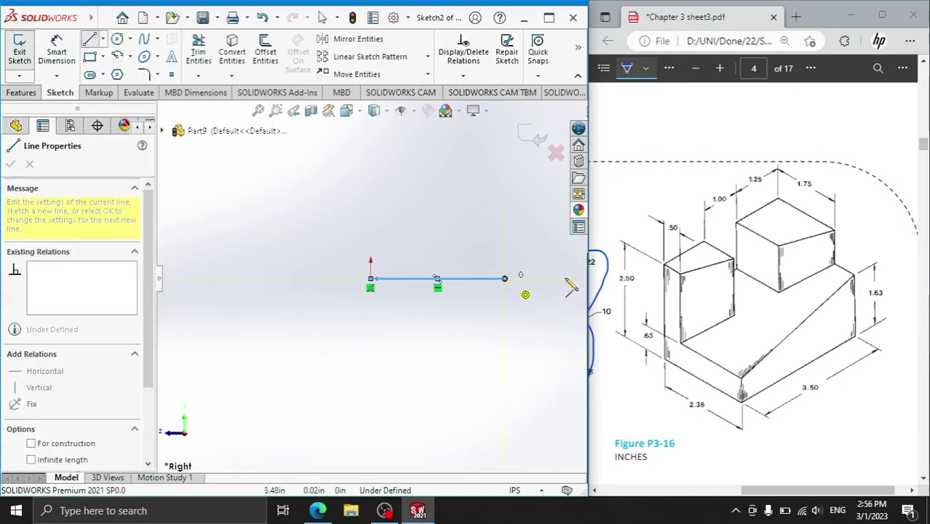
left_click(482, 191)
left_click(371, 235)
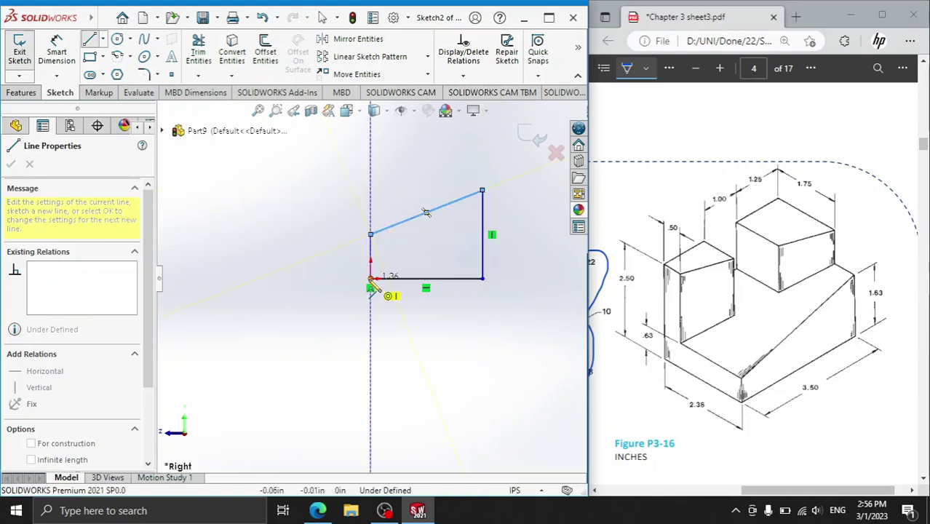
left_click(371, 279)
right_click(328, 240)
left_click(343, 245)
Step: Dimension the bottom edge of the trapezoid to 3.5 in
left_click(21, 93)
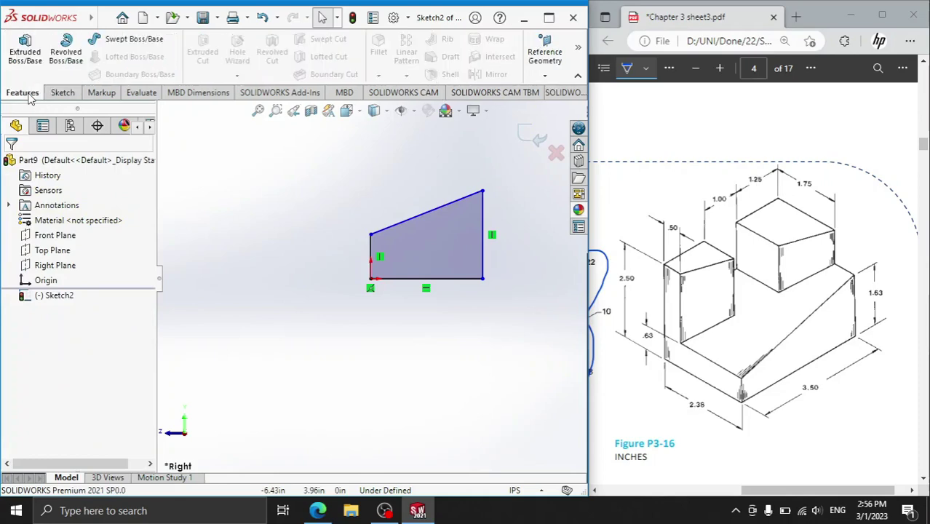
left_click(61, 93)
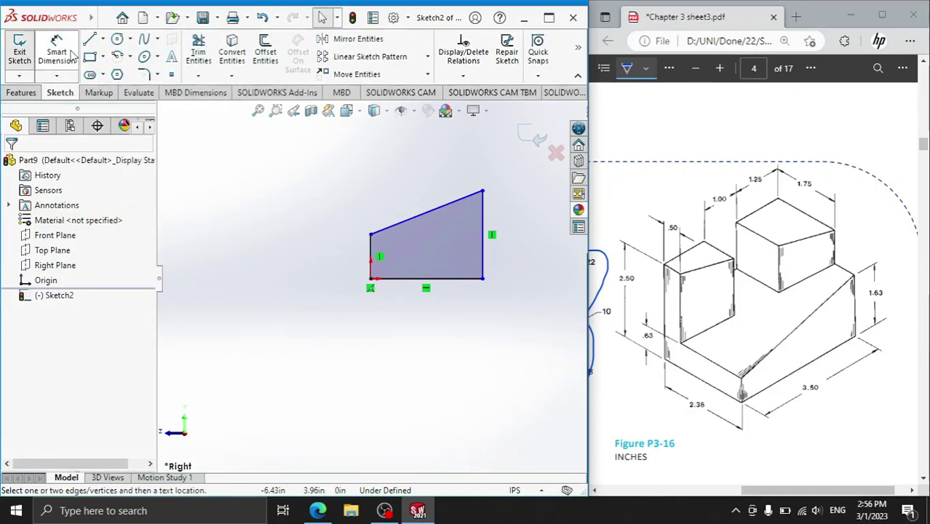
left_click(398, 281)
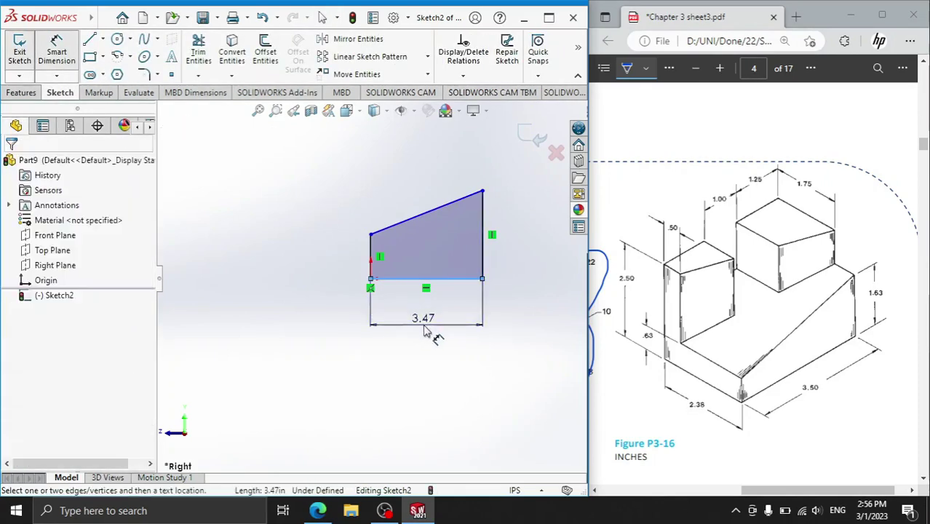
left_click(427, 332)
type("3.5")
key("Return")
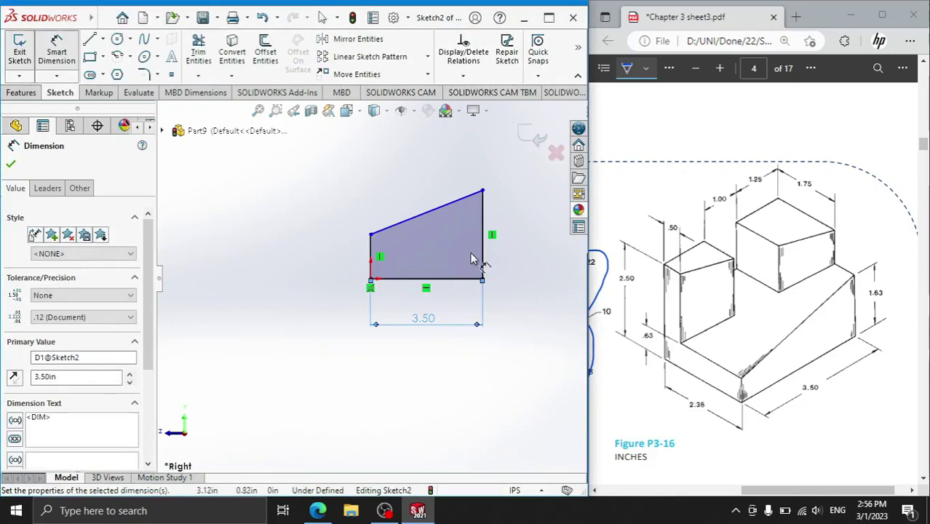
Step: Dimension the taller vertical edge, opposite the origin, to 1.63 in
left_click(483, 251)
left_click(535, 253)
type("1.63")
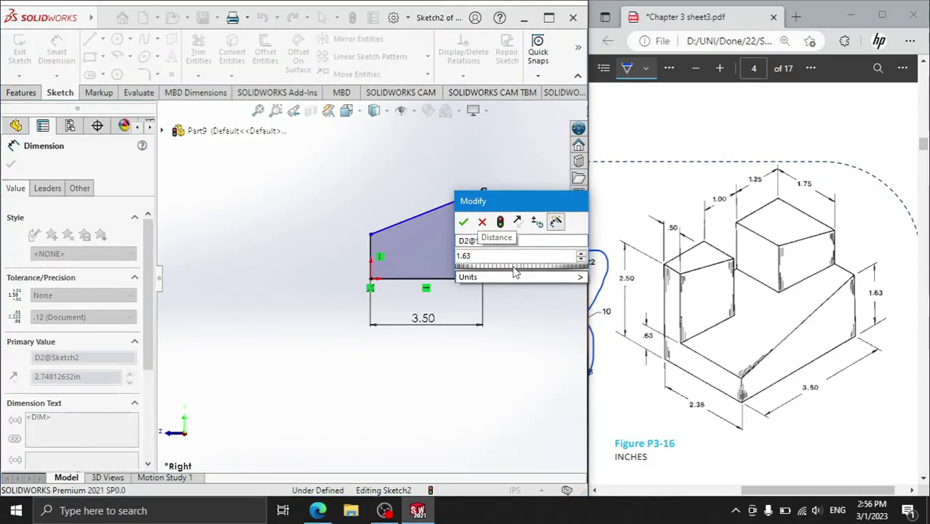
key("Return")
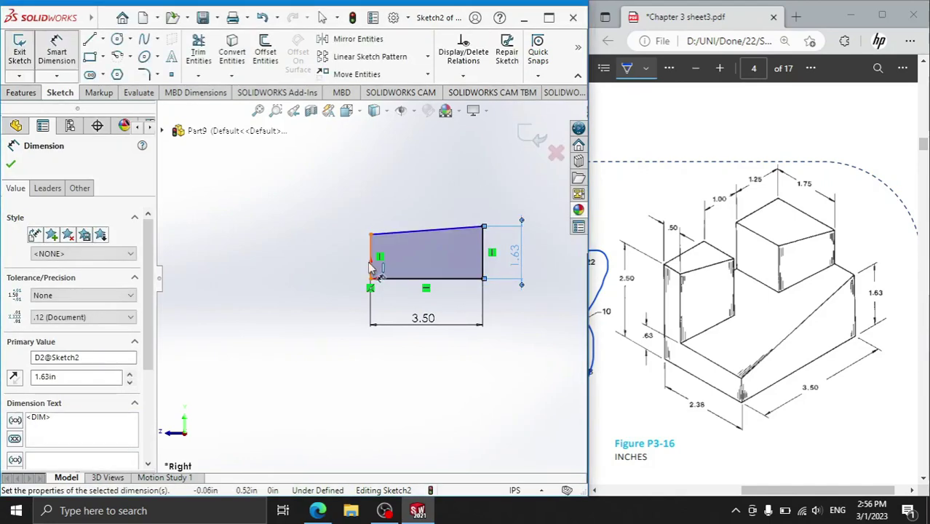
Step: Dimension the short vertical edge at the origin to 0.63 in and finish dimensioning
left_click(371, 257)
left_click(326, 262)
type(".6")
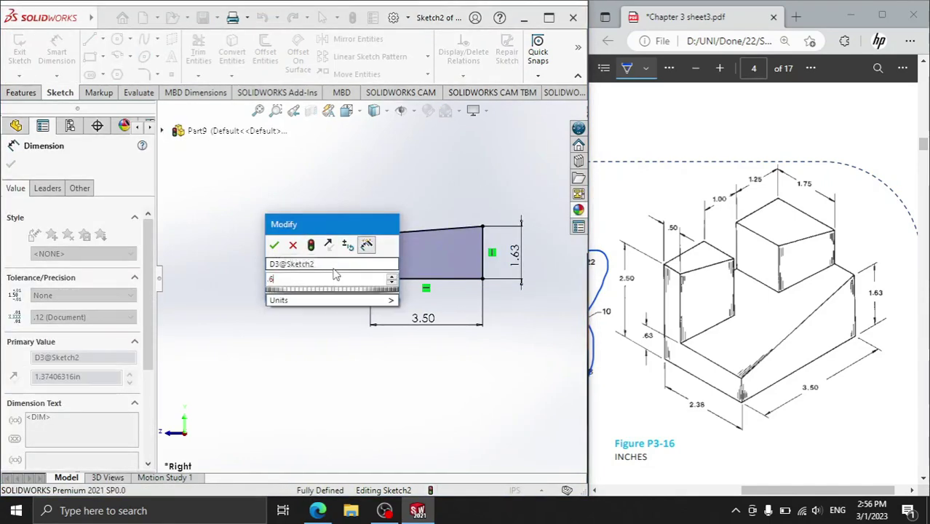
type("3")
left_click(275, 247)
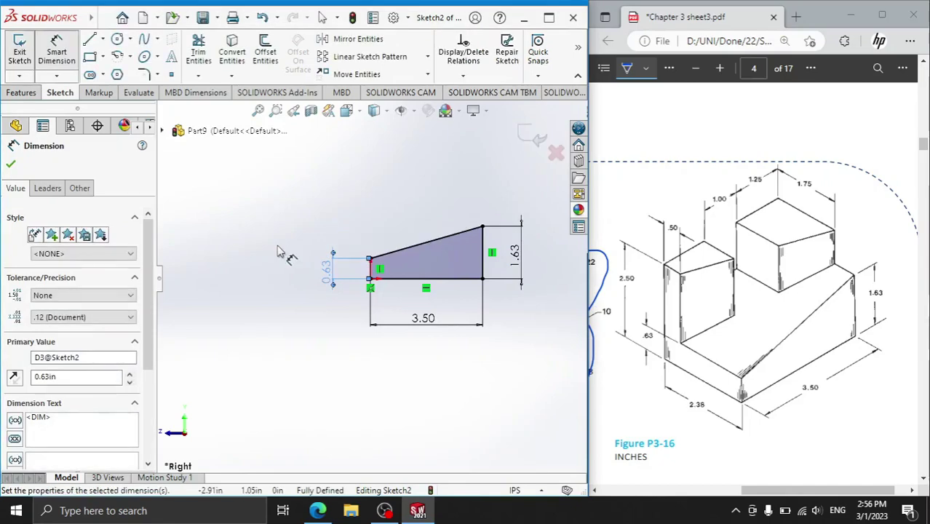
left_click(11, 164)
Step: Extrude the trapezoid profile as a blind boss 2.38 in deep in the reversed direction
left_click(21, 93)
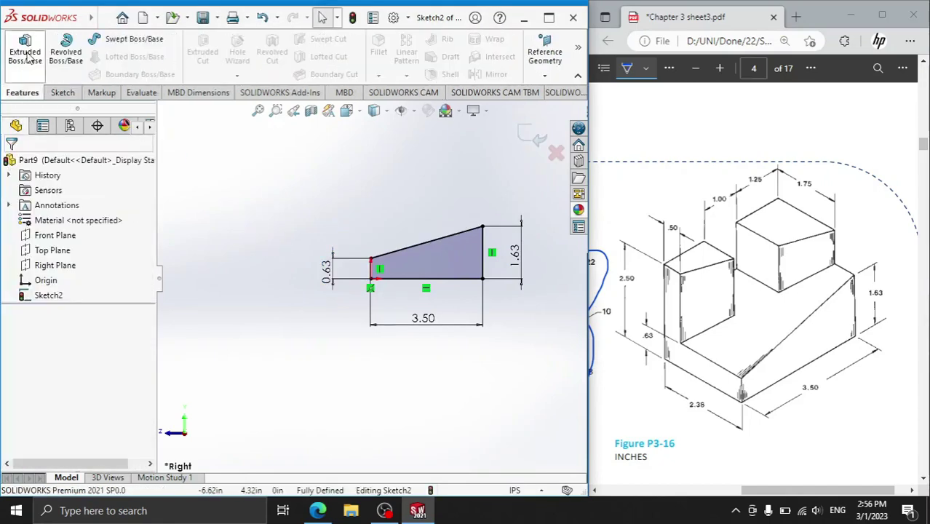
left_click(25, 52)
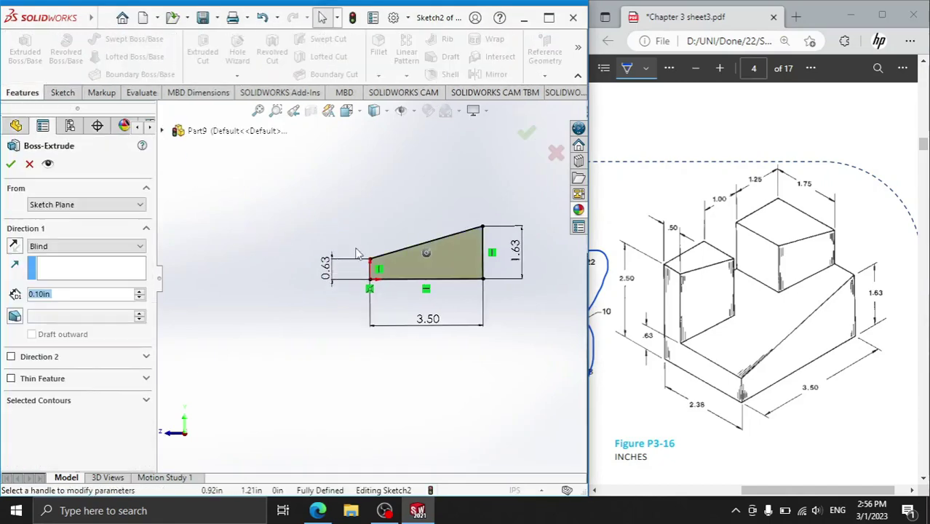
left_click(14, 247)
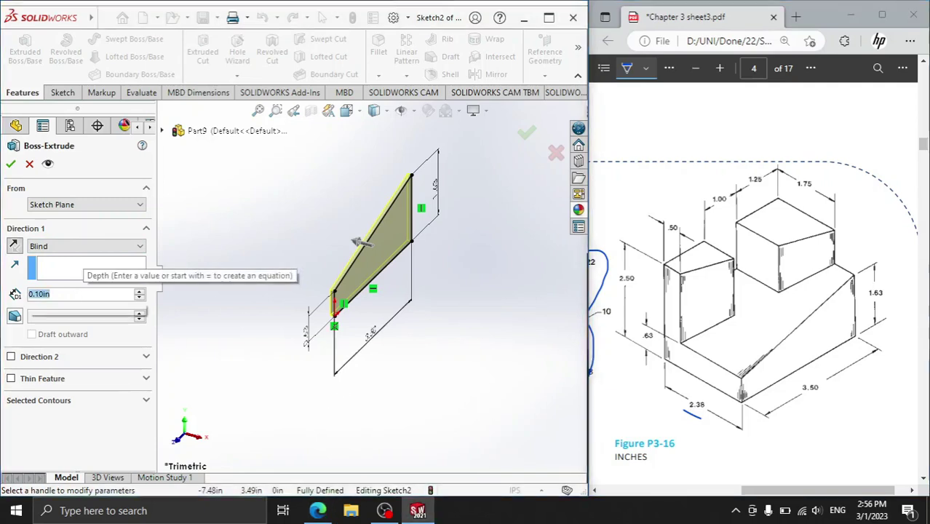
type("2.38")
key("Return")
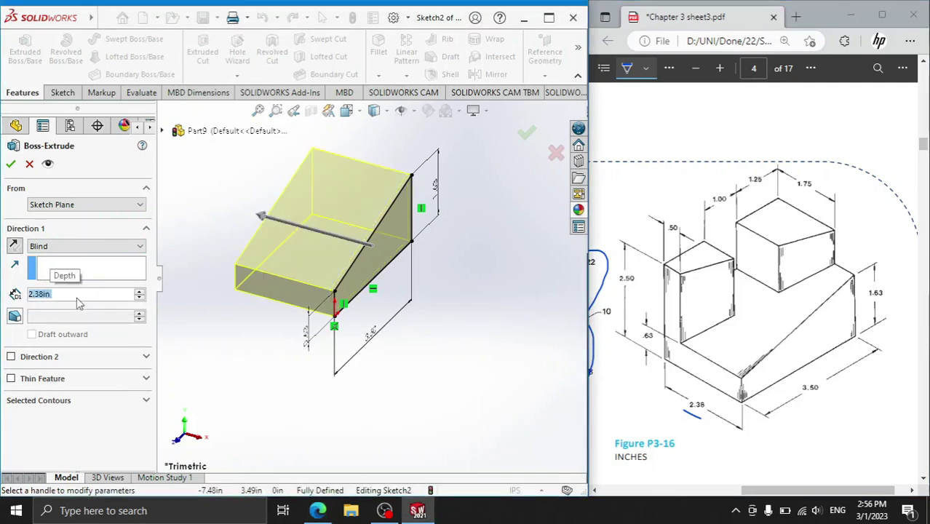
left_click(12, 164)
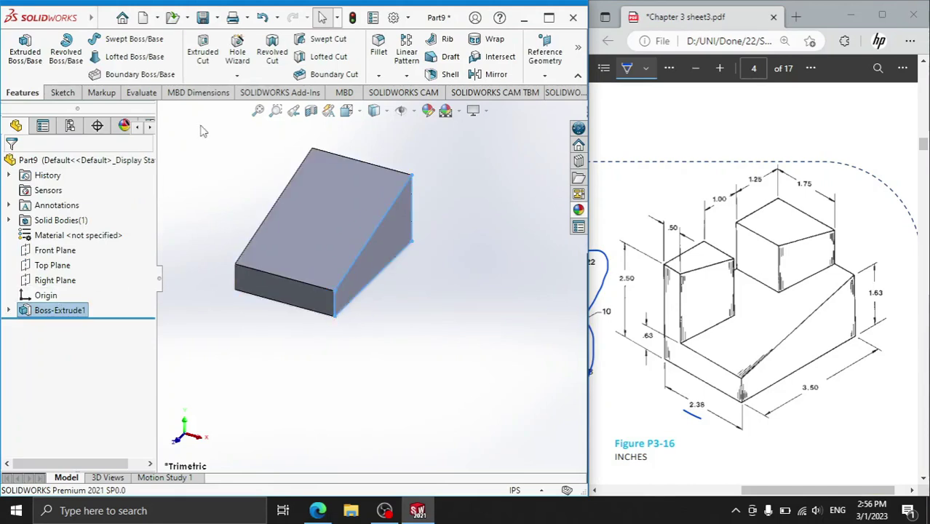
Step: Create a reference plane parallel to the Top Plane, offset 2.50 in above it
left_click(542, 78)
left_click(556, 91)
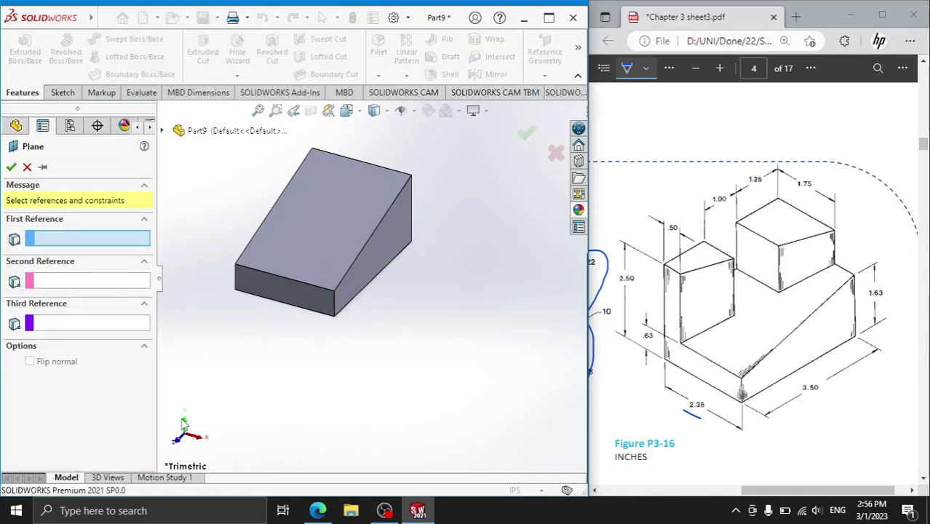
left_click(163, 131)
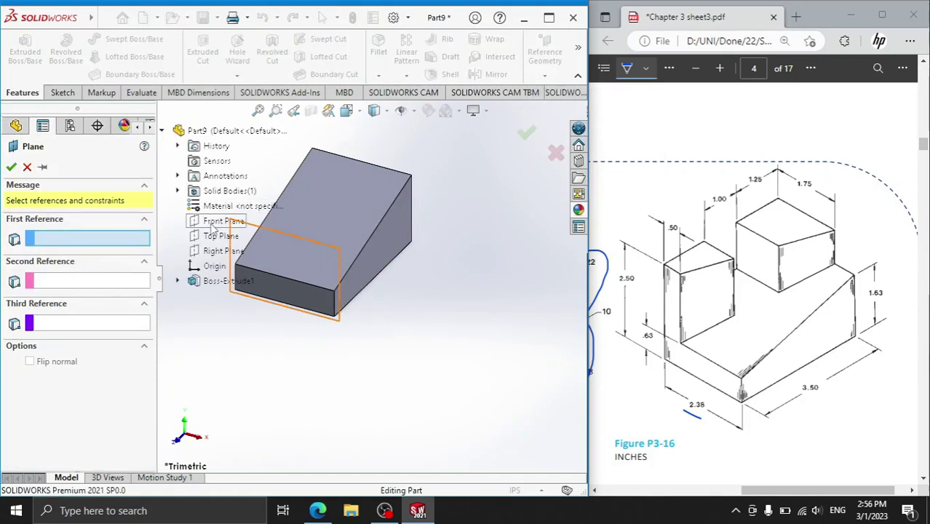
left_click(218, 237)
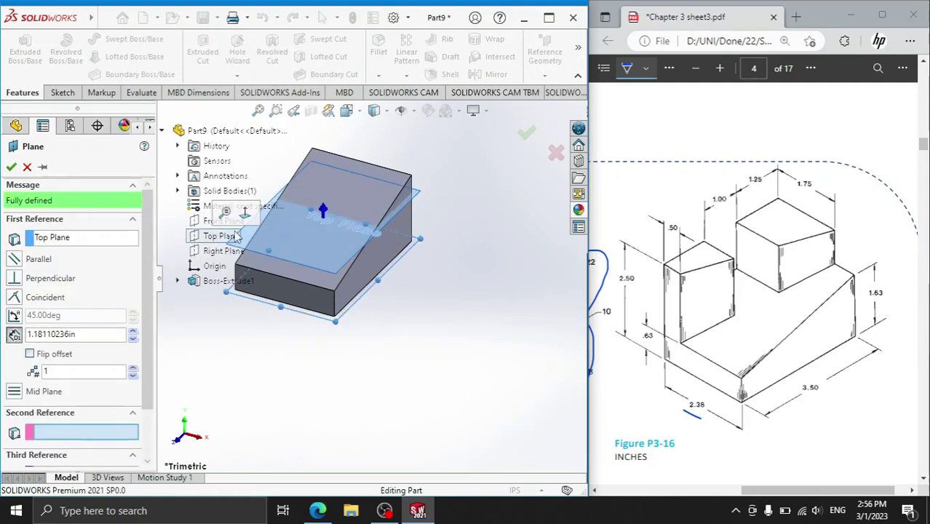
left_click_drag(615, 254, 615, 285)
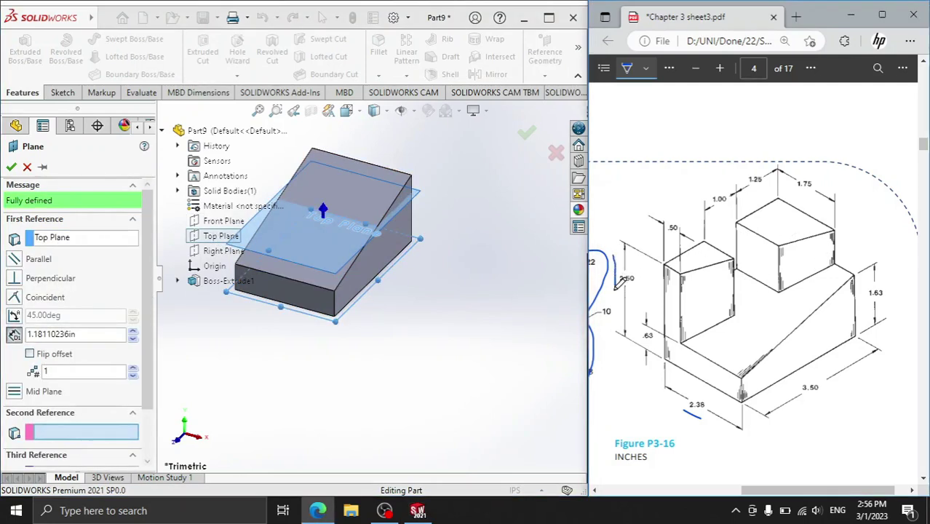
left_click(86, 334)
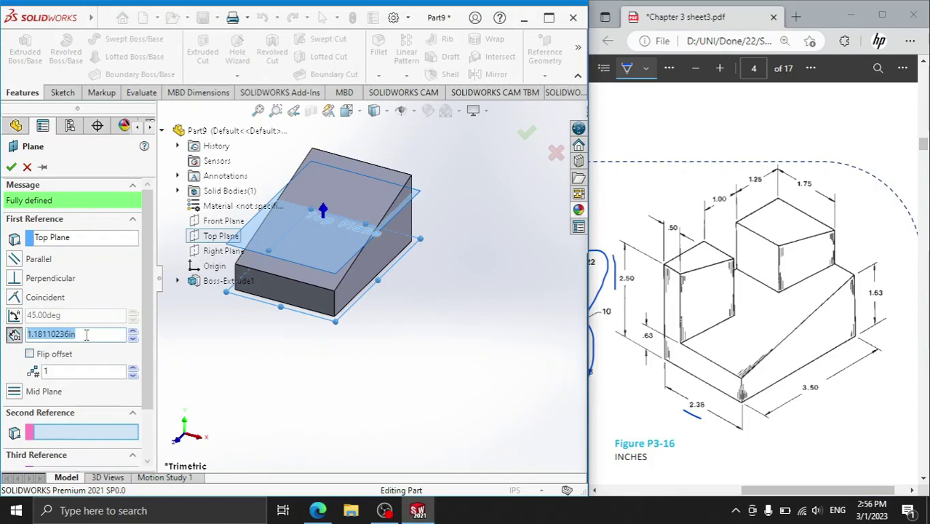
key("Return")
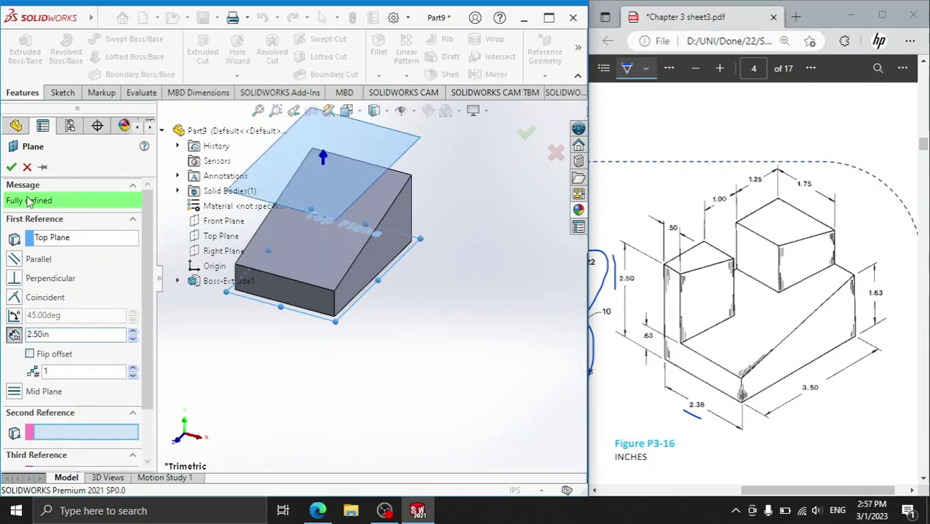
left_click(13, 167)
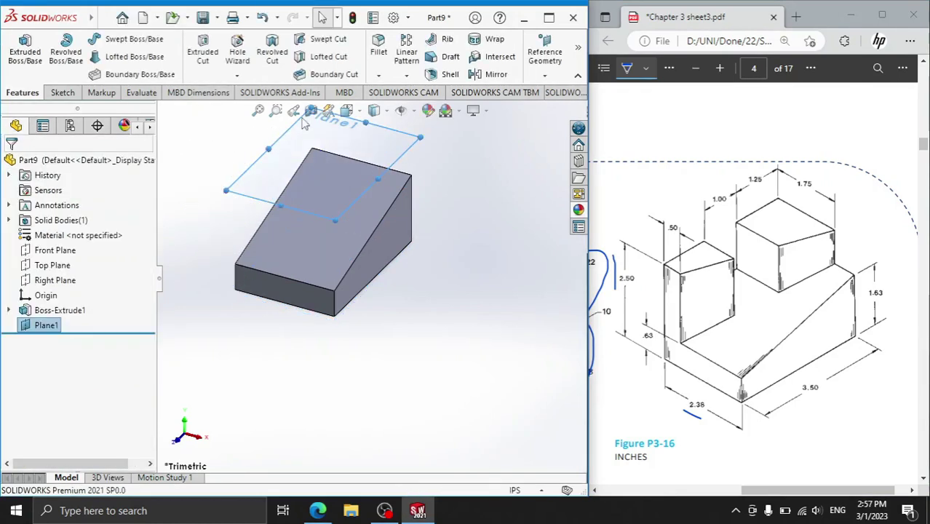
Step: Sketch a closed four-sided profile on the offset plane along the wedge's left edge, with a rear edge about 1.76 in long and a slanted right side
left_click(62, 325)
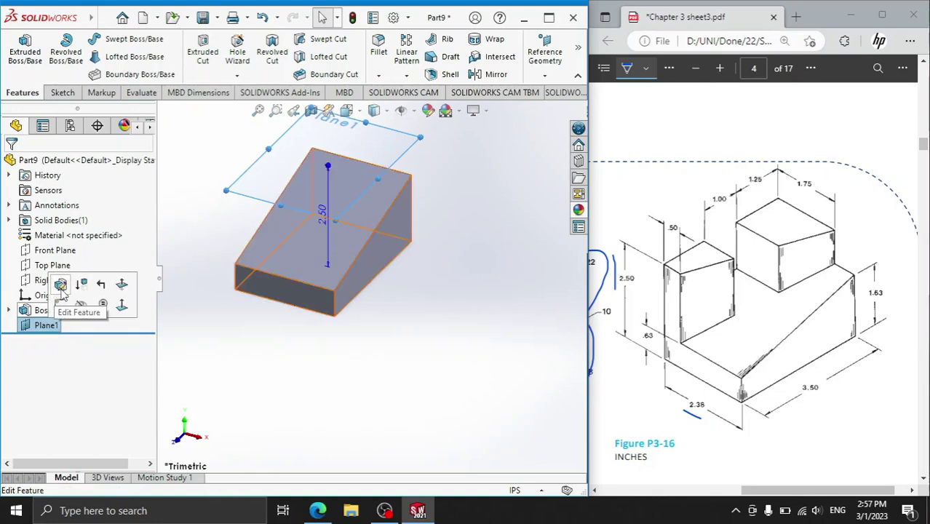
left_click(61, 304)
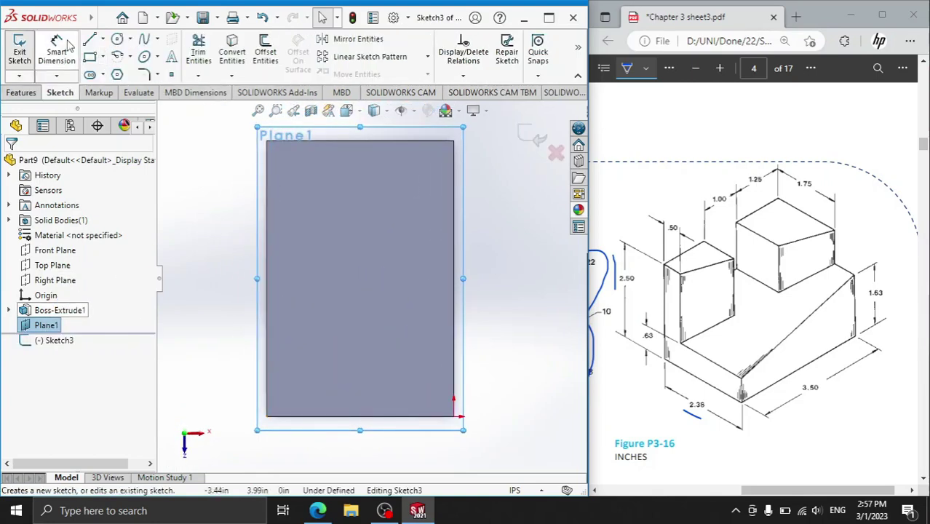
left_click(89, 39)
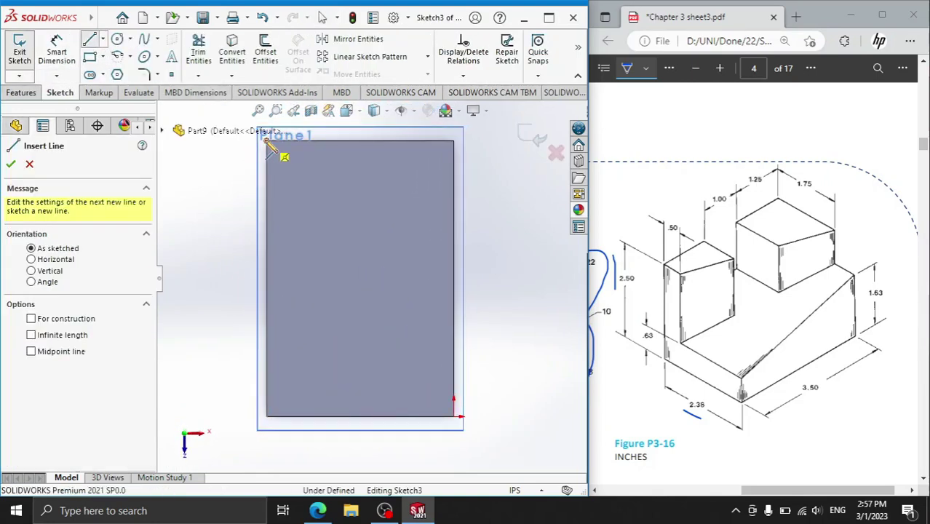
left_click(287, 144)
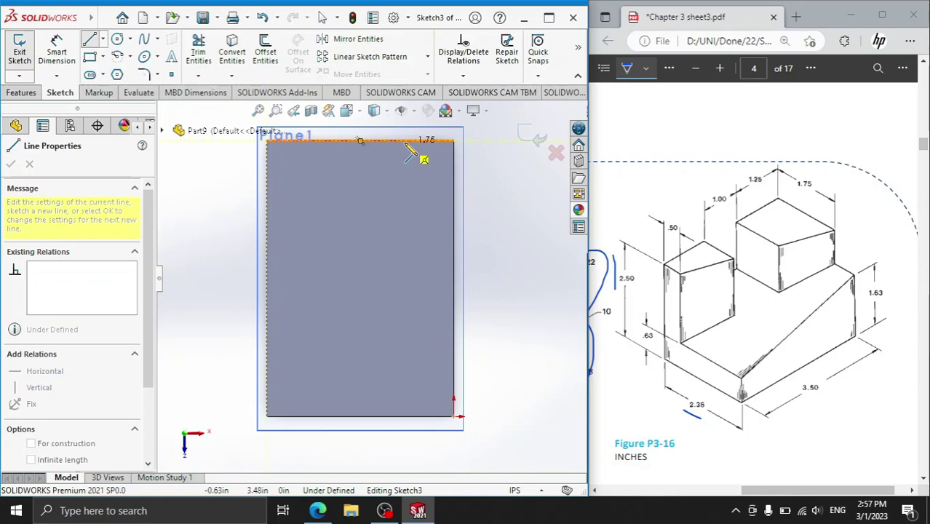
left_click(410, 150)
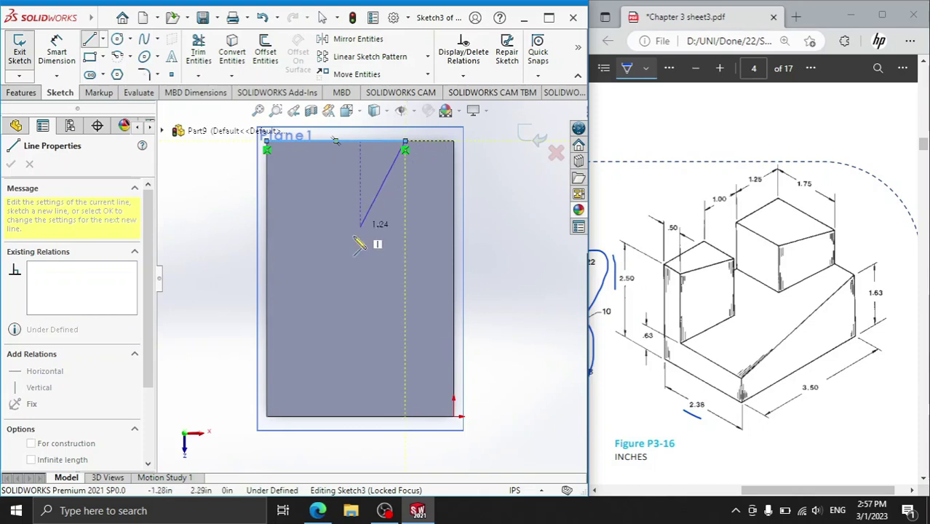
left_click(324, 417)
left_click(267, 417)
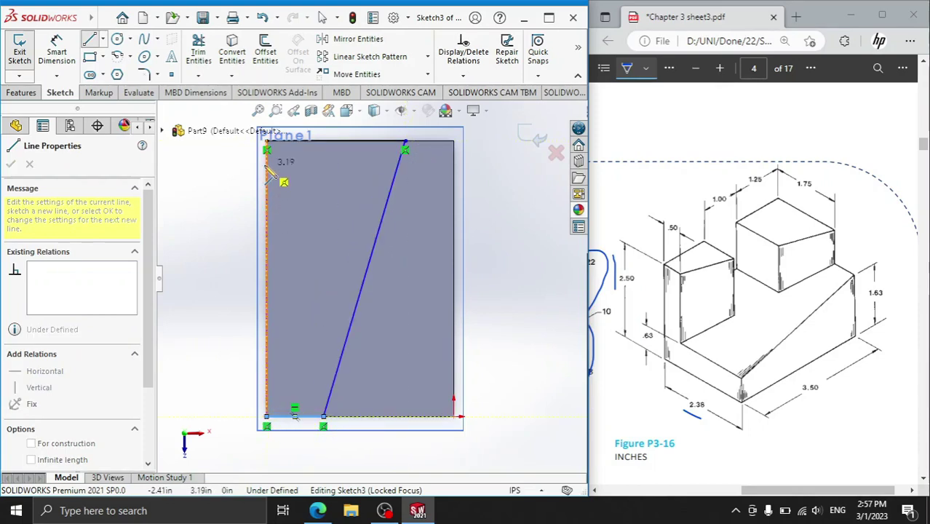
left_click(267, 149)
right_click(236, 188)
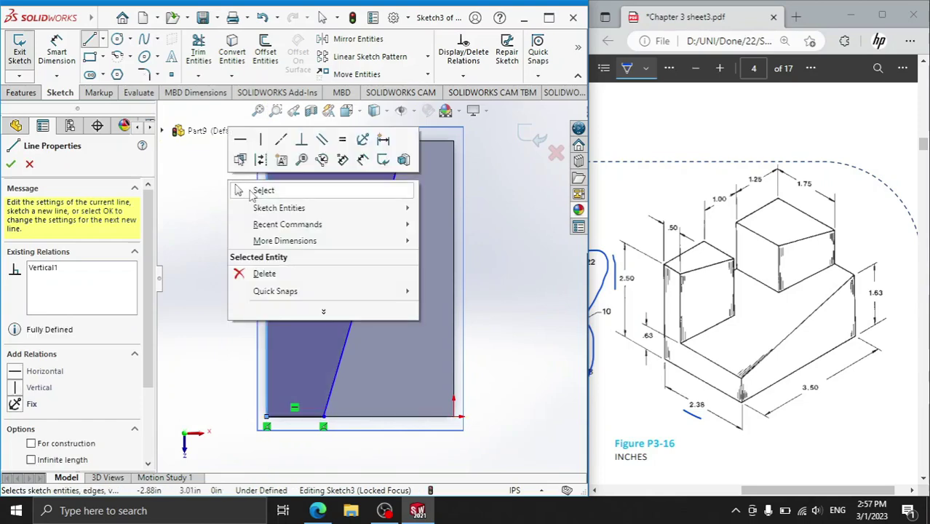
left_click(240, 191)
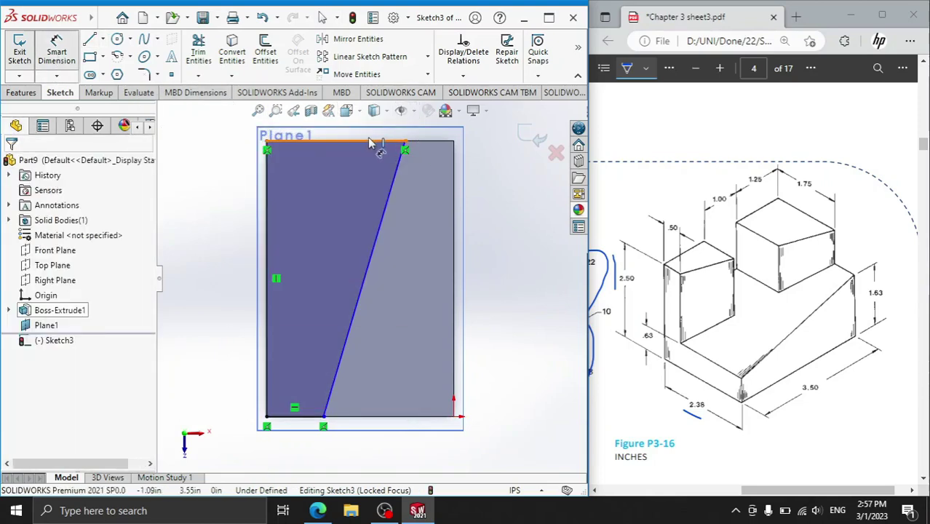
Step: Dimension the offset-plane profile's rear edge to 1.75 in and its front edge to 0.5 in
left_click(369, 142)
key("z")
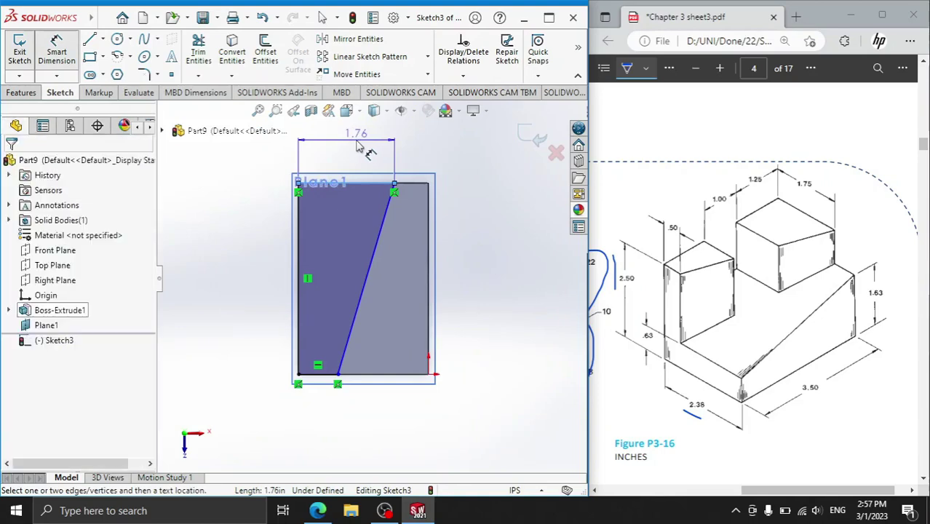
left_click(367, 133)
type("1.75")
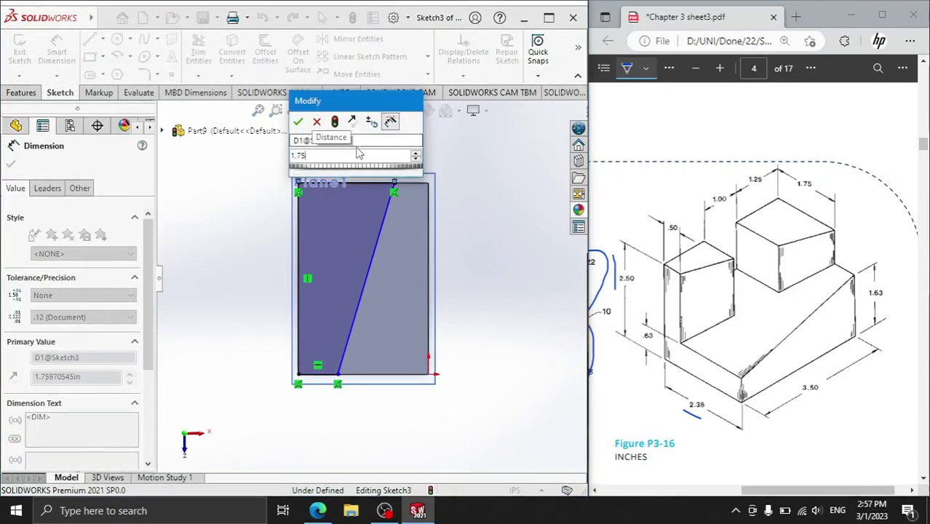
key("Return")
left_click(318, 383)
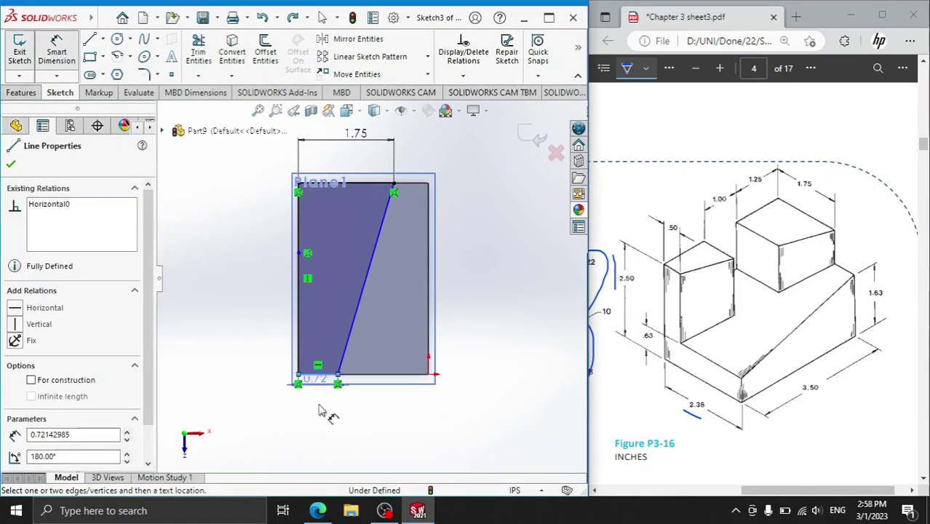
left_click(318, 429)
type(".5")
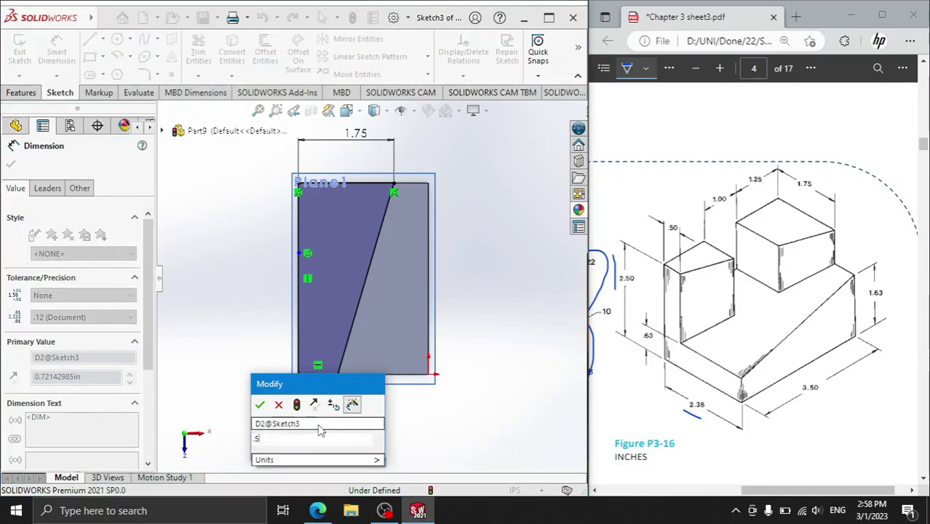
key("Return")
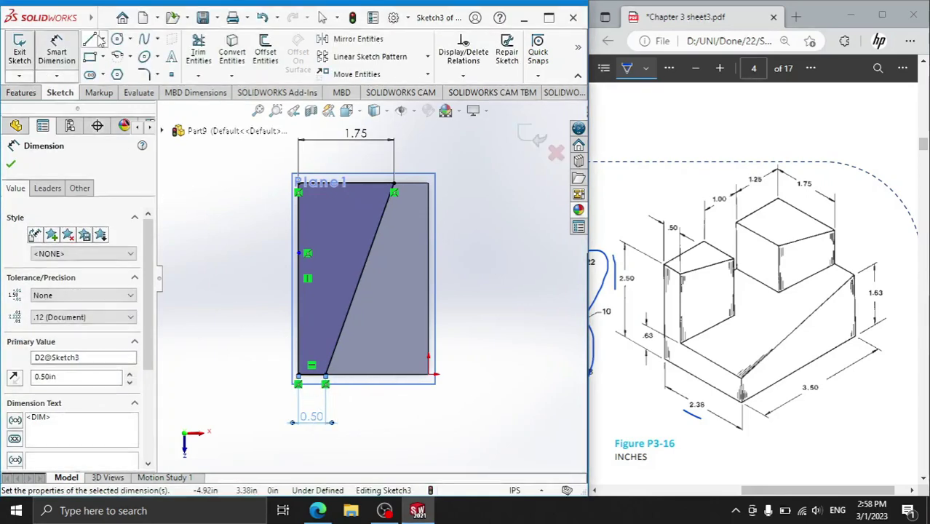
Step: Sketch a vertical line about 1.28 in long along the profile's left edge, starting at its rear-left corner
left_click(90, 38)
left_click(299, 191)
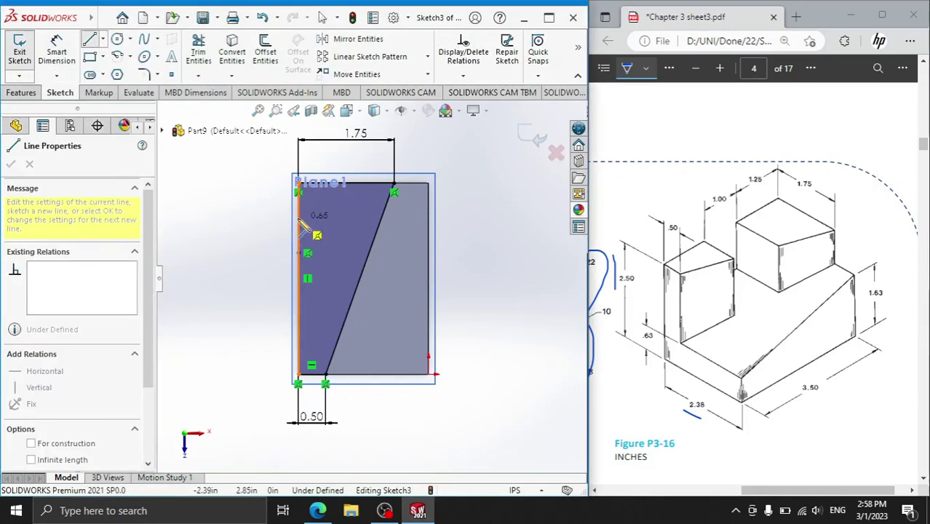
left_click(299, 252)
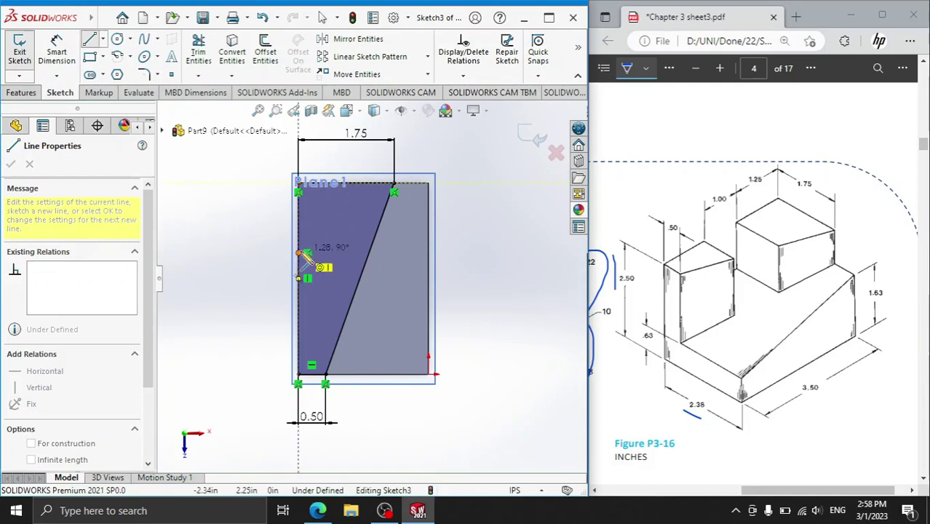
left_click(299, 253)
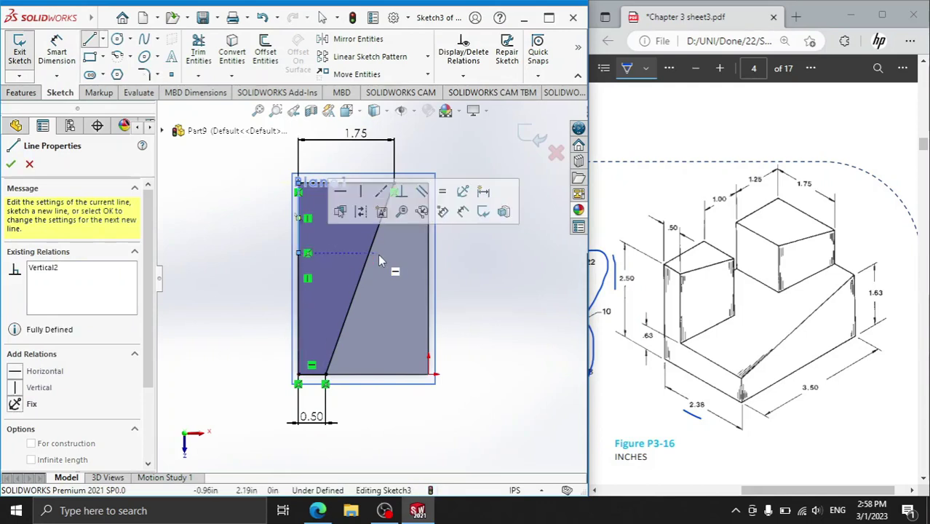
left_click(383, 252)
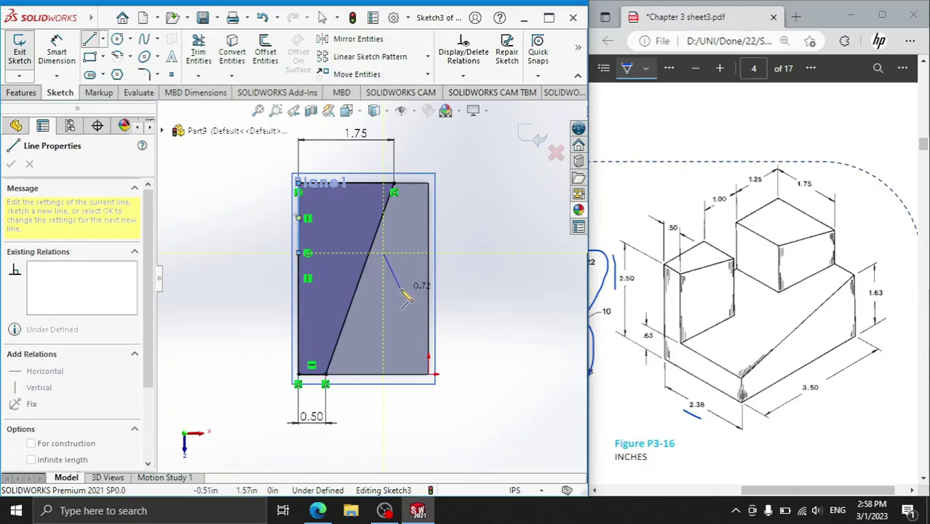
key("Escape")
Step: Sketch two horizontal lines from the left edge past the slanted side, about 1.28 in from the rear edge and 1.20 in from the front edge
left_click(90, 39)
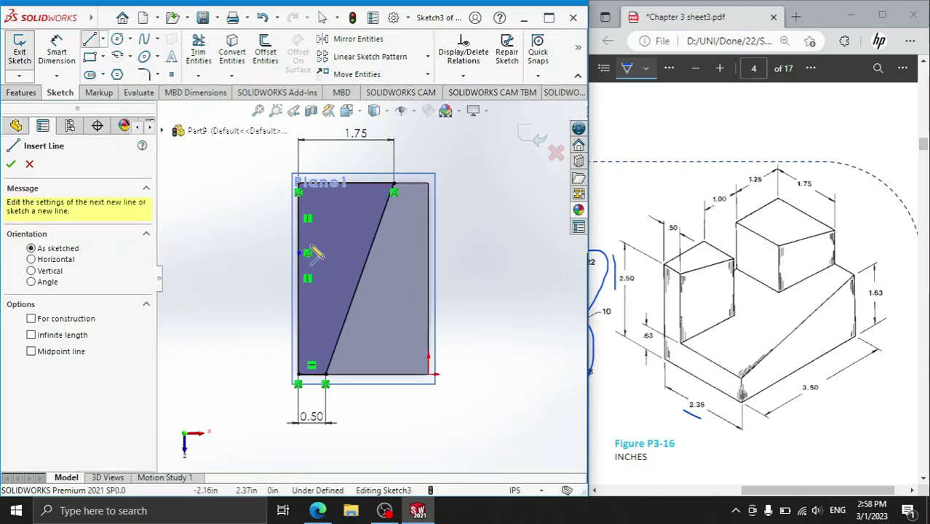
left_click(307, 253)
right_click(388, 259)
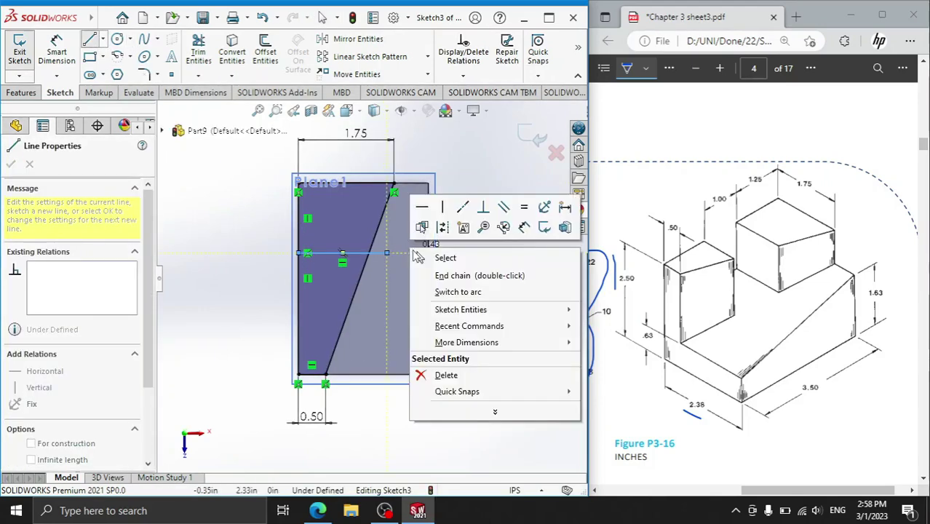
left_click(442, 253)
left_click(89, 39)
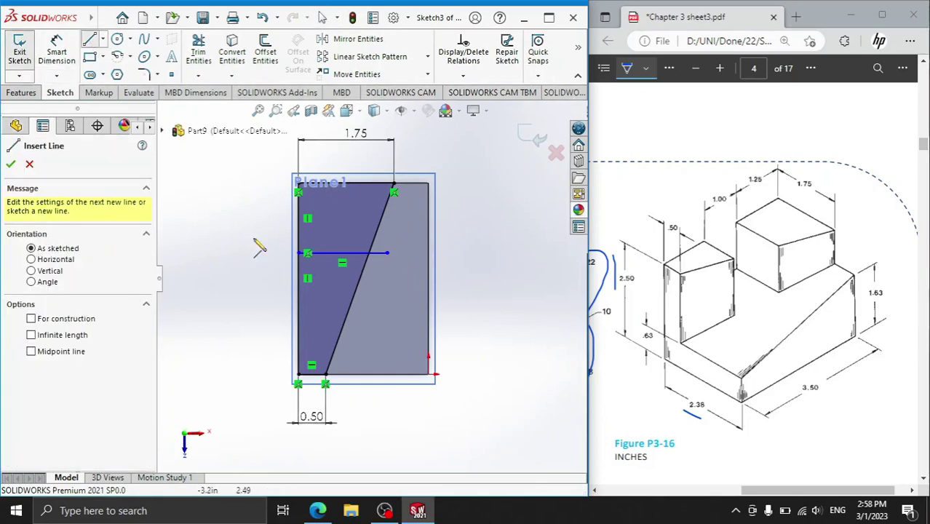
left_click(306, 309)
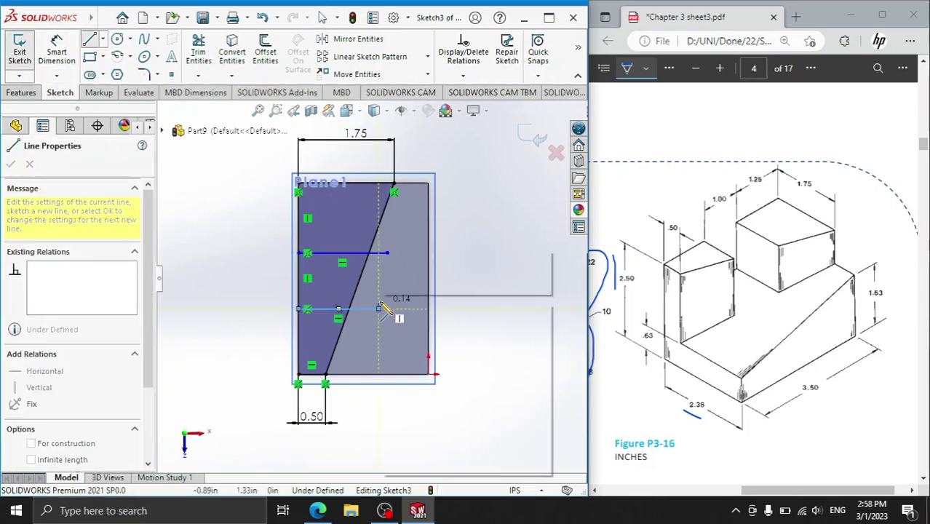
right_click(379, 311)
left_click(395, 309)
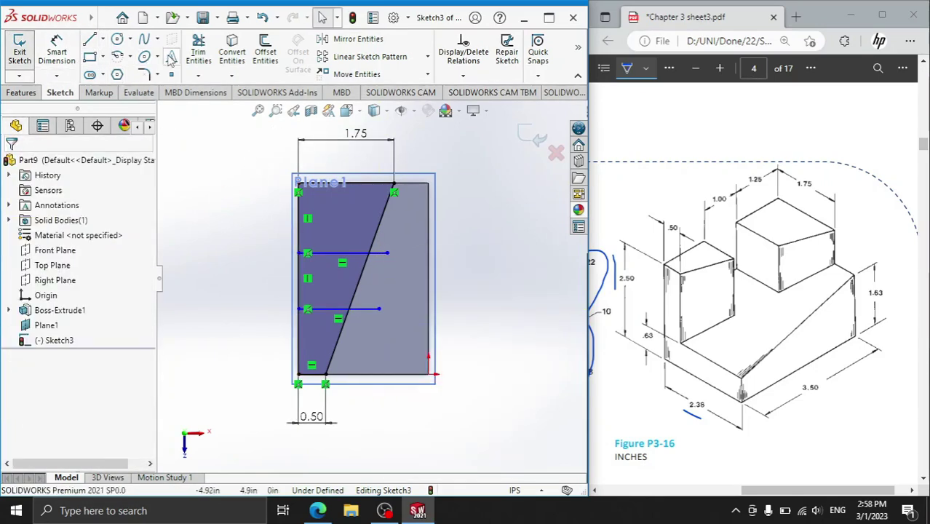
Step: Dimension the distance between the profile's rear edge and the nearer horizontal line to 1.25 in
left_click(56, 53)
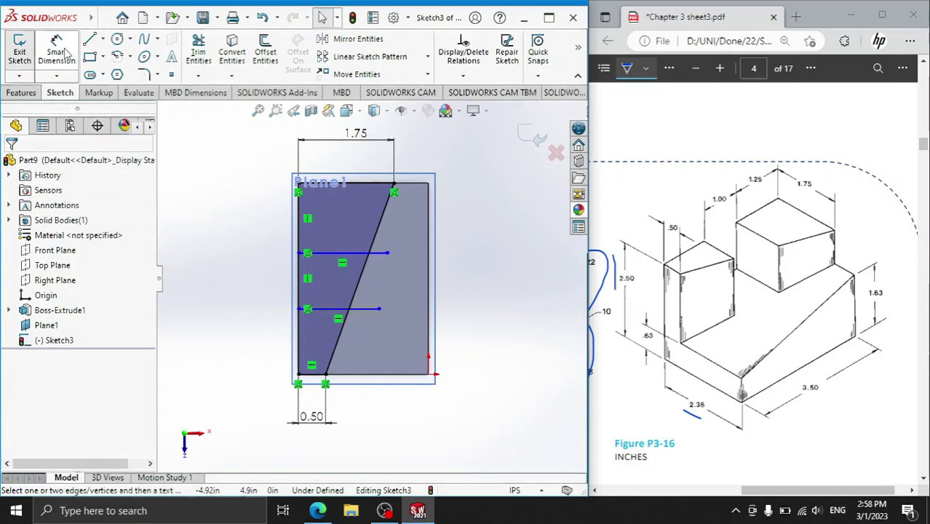
left_click(342, 183)
left_click(349, 253)
left_click(266, 222)
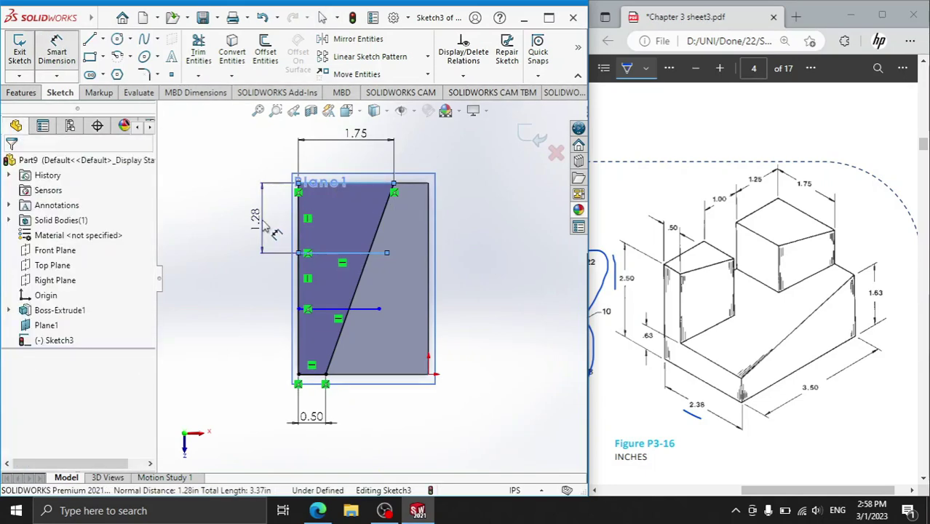
type("1.25")
key("Return")
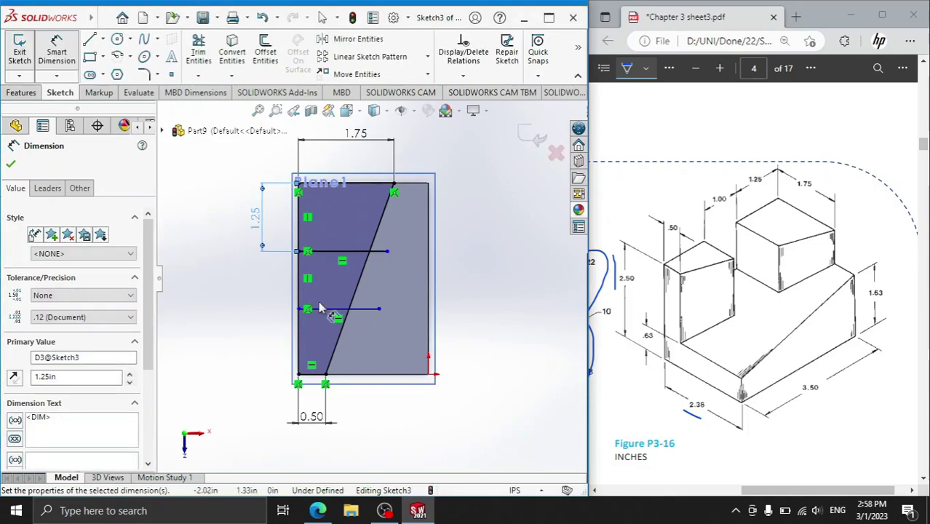
Step: Dimension the front horizontal line from the profile's front edge as 3.5-1-1.25, marking the 3.50 overall length on the PDF drawing
left_click(323, 310)
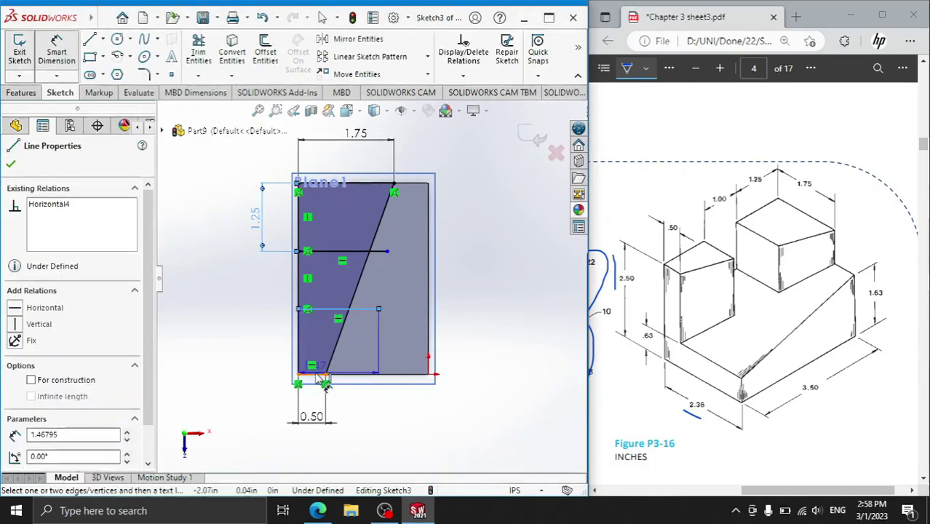
left_click(324, 375)
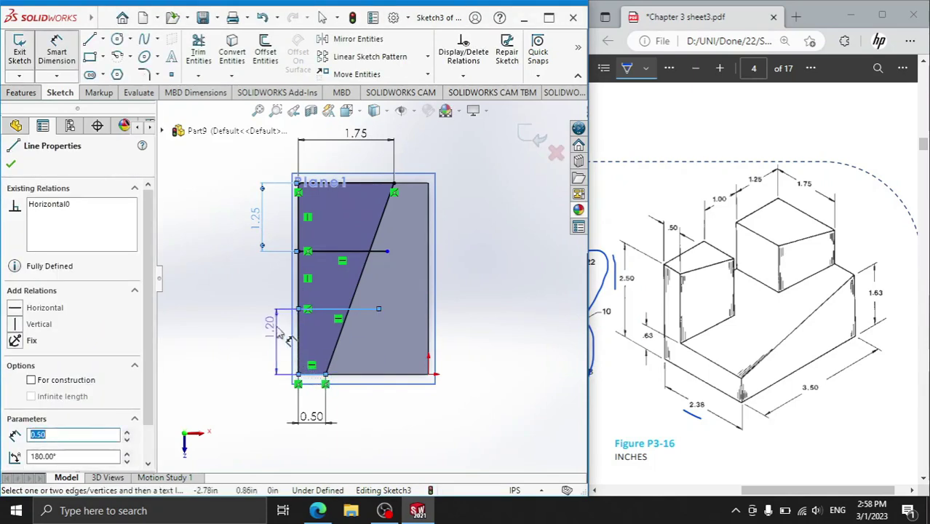
left_click(249, 340)
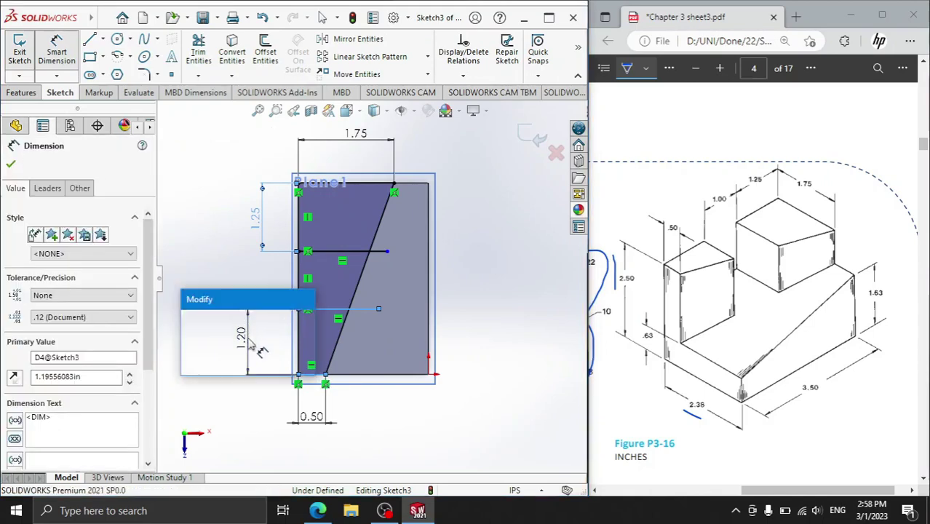
type("3.5")
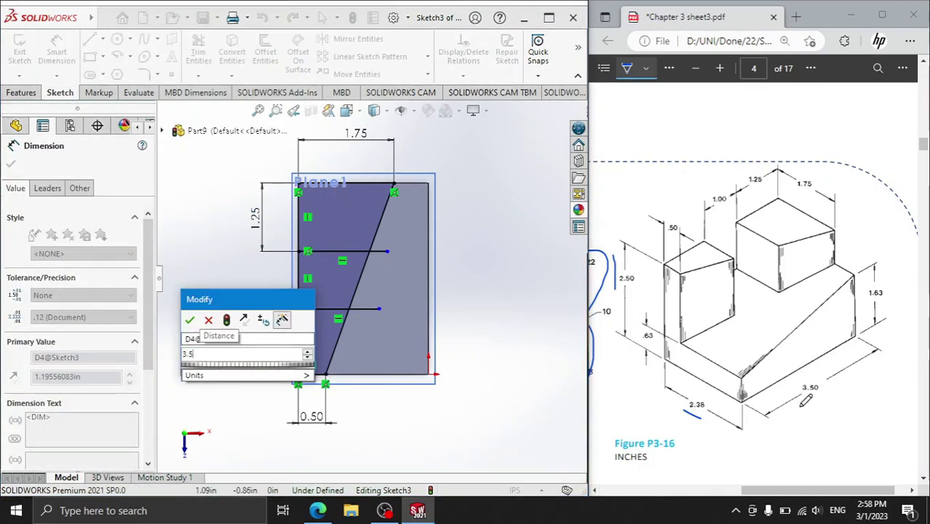
left_click_drag(801, 405, 828, 397)
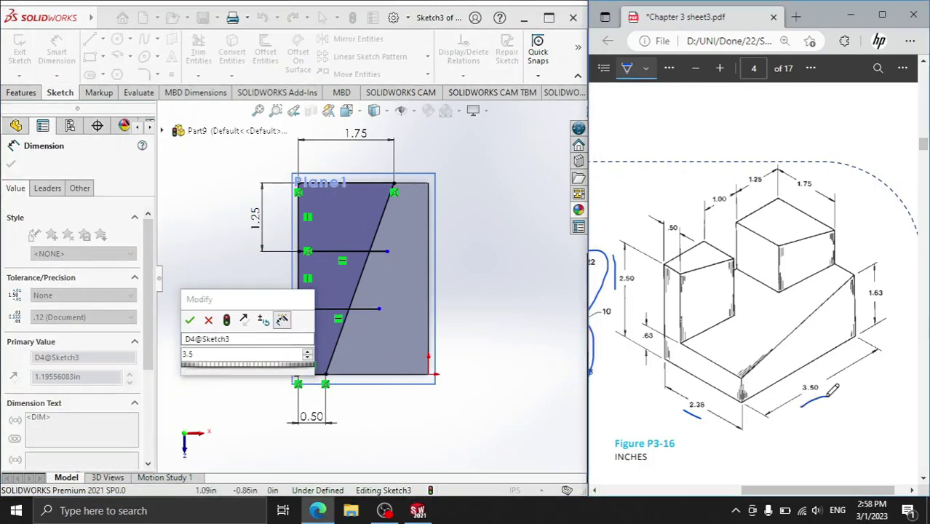
type("-")
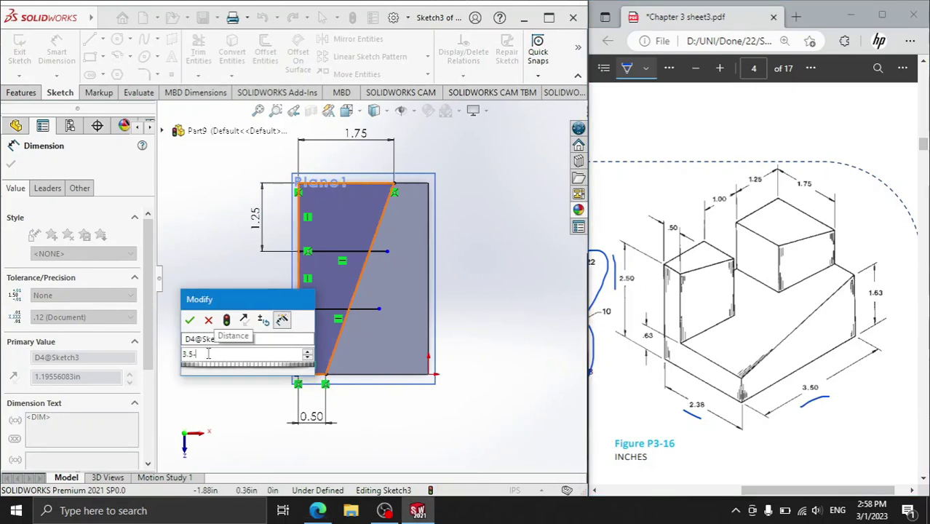
type("1-1.25")
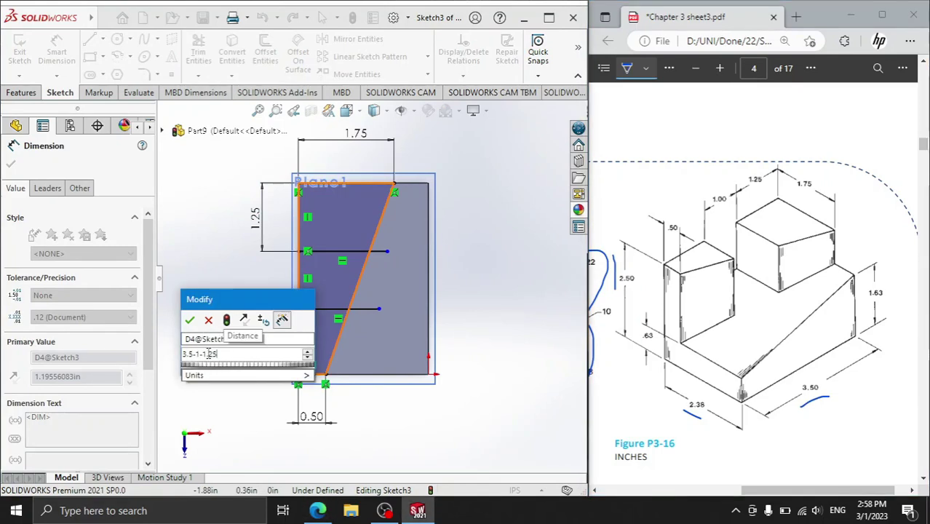
key("Return")
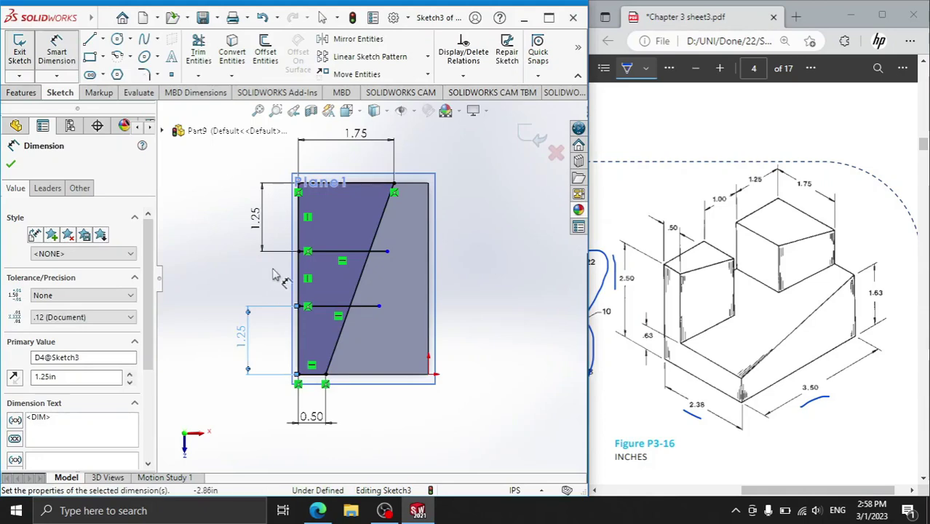
Step: Trim the line ends beyond the slanted side and the side segments between the horizontal lines, leaving two separate closed profiles
left_click(197, 51)
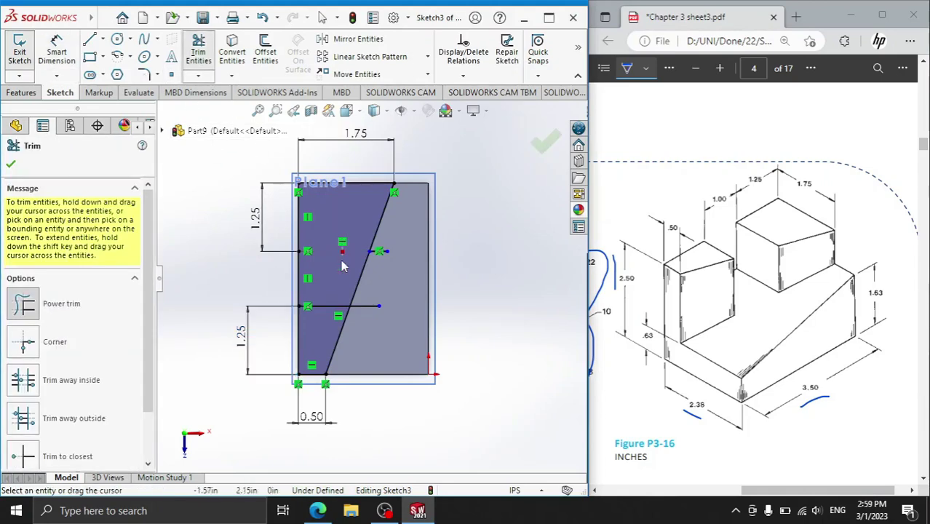
key("ctrl+z")
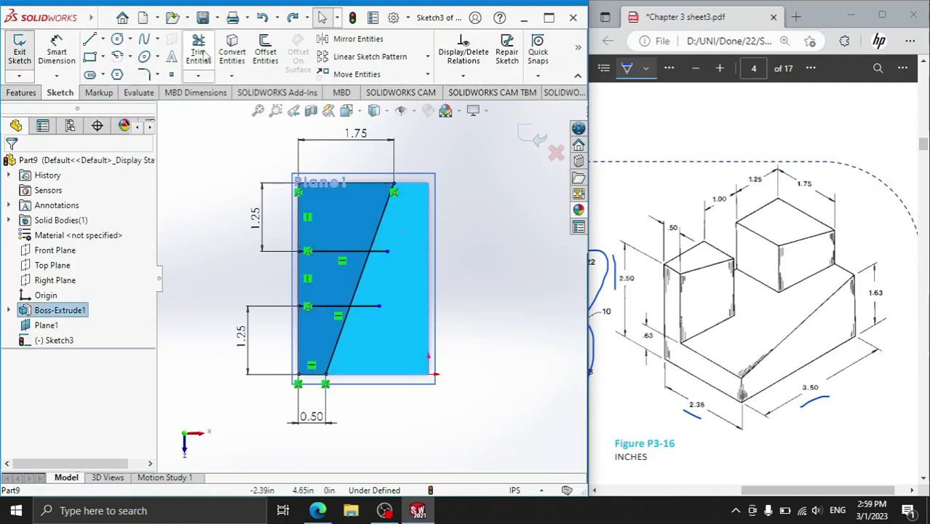
key("Return")
mouse_move(378, 279)
left_mouse_down()
mouse_move(367, 307)
mouse_move(374, 303)
mouse_move(286, 290)
left_mouse_up()
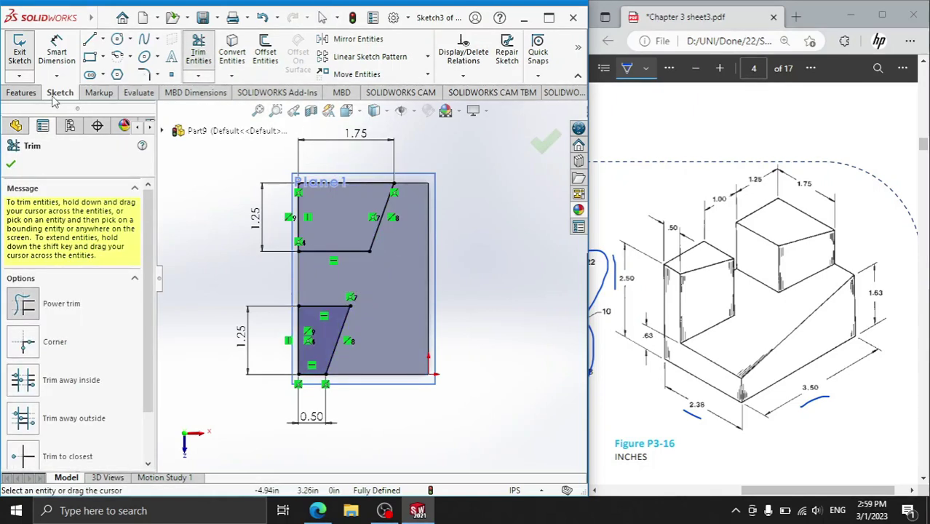
Step: Extrude both closed profiles downward from the offset plane with the Up To Surface end condition, ending on the wedge's sloped face
left_click(22, 92)
left_click(25, 51)
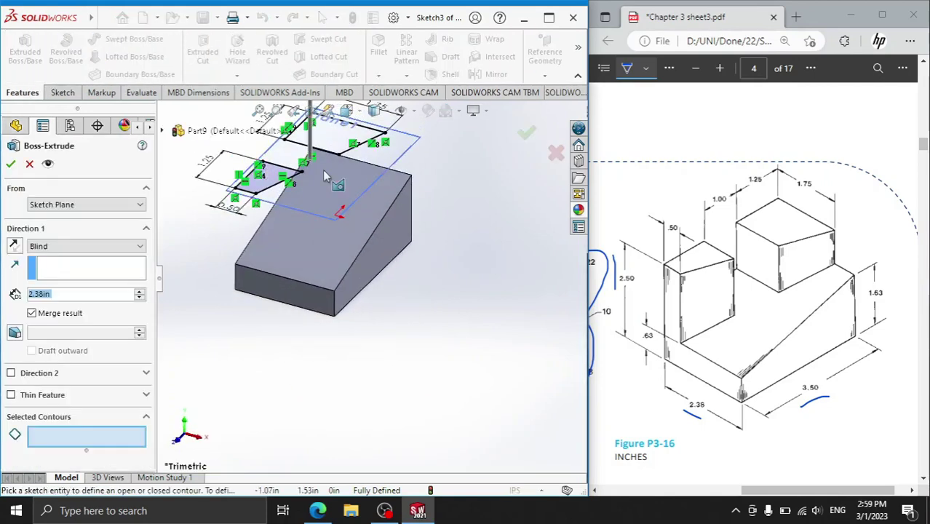
scroll(348, 188, "down", 3)
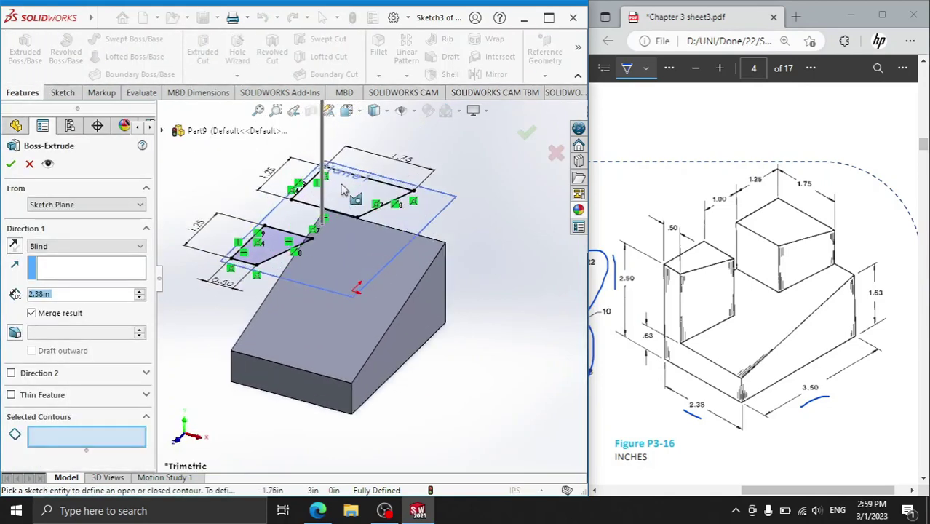
left_click(374, 208)
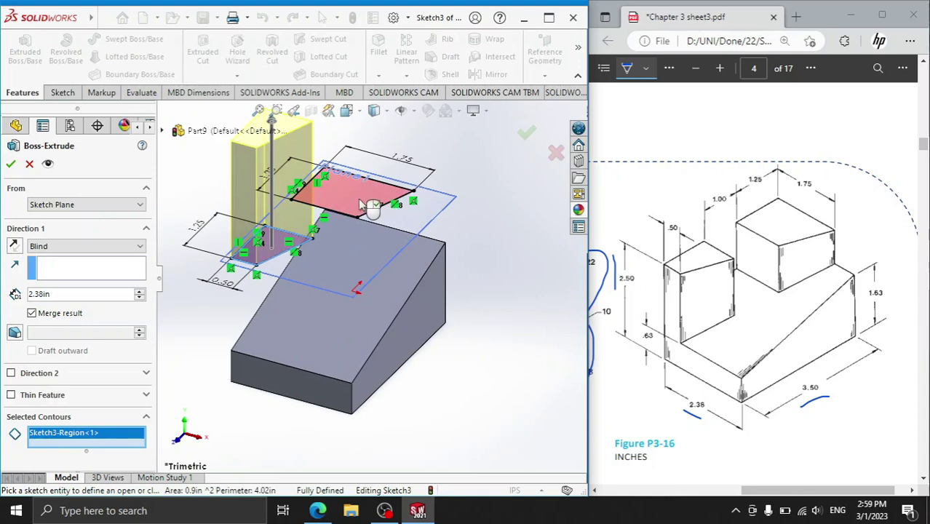
left_click(368, 206)
left_click(17, 246)
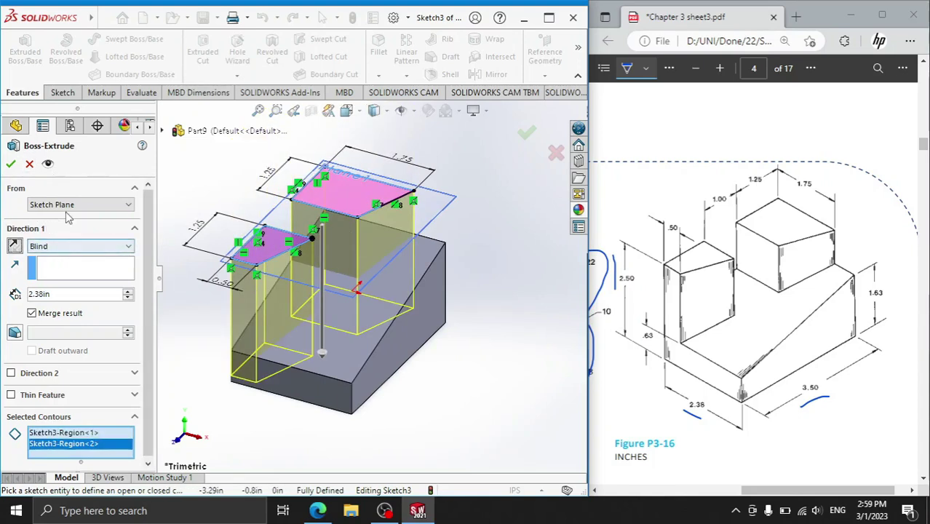
left_click(66, 248)
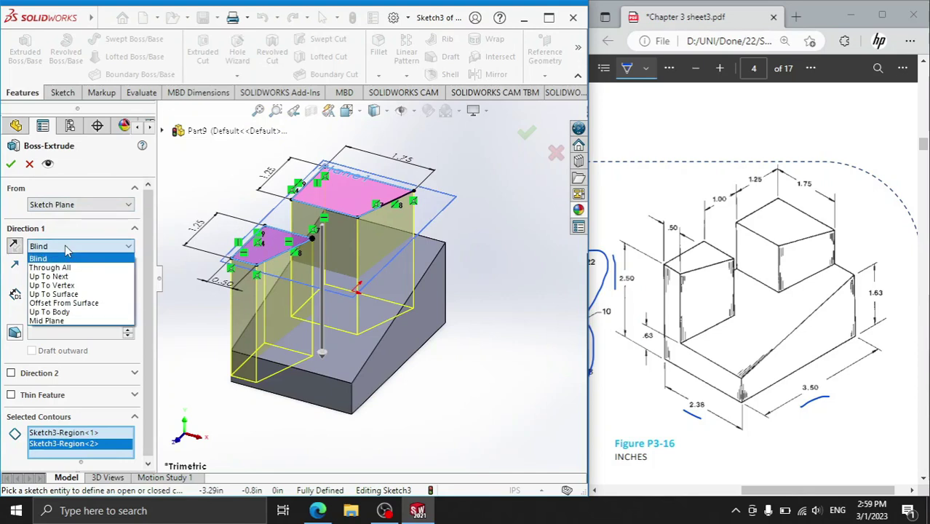
left_click(64, 294)
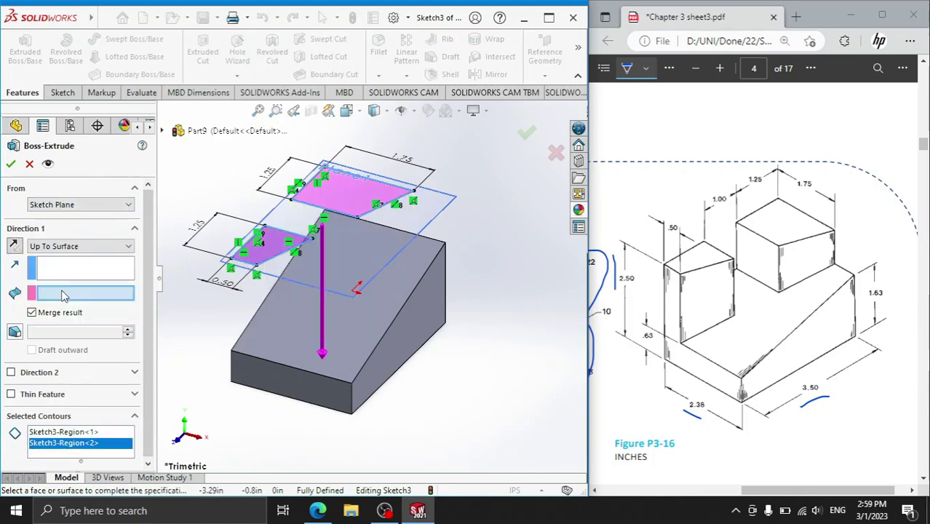
left_click(49, 252)
left_click(345, 333)
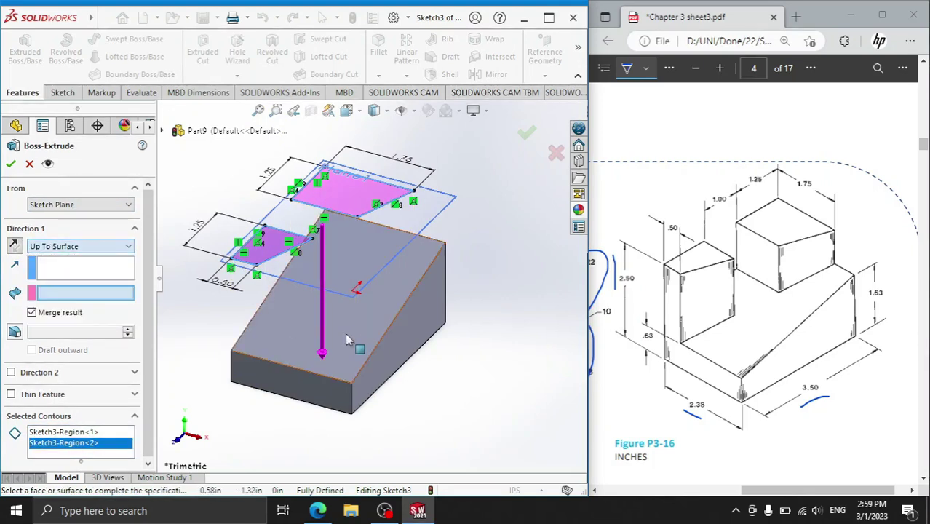
left_click(10, 165)
Step: Hide the offset reference plane above the two raised blocks
left_click(398, 325)
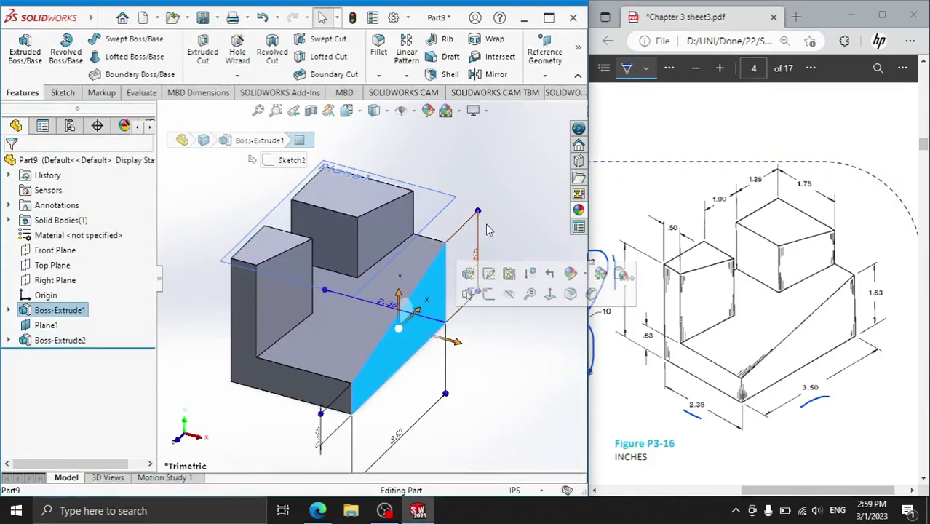
left_click(501, 204)
scroll(480, 201, "up", 4)
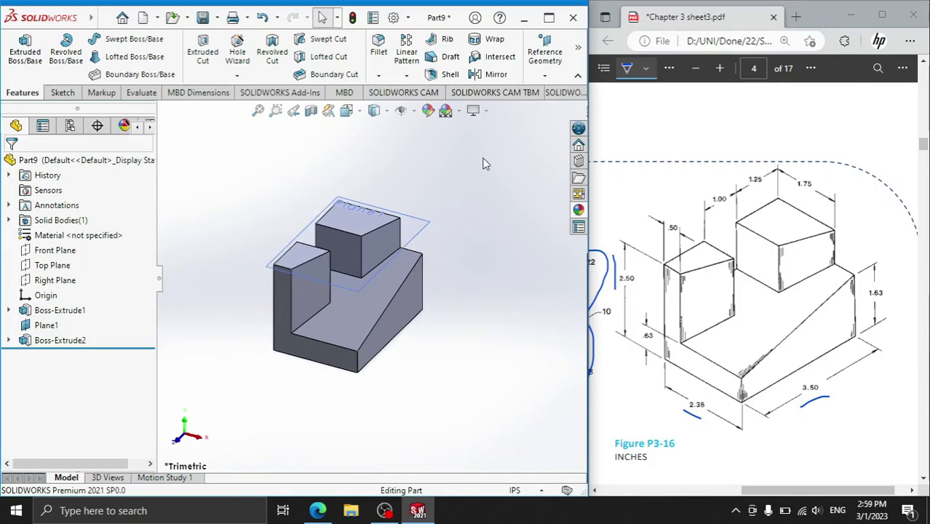
left_click(46, 325)
left_click(76, 302)
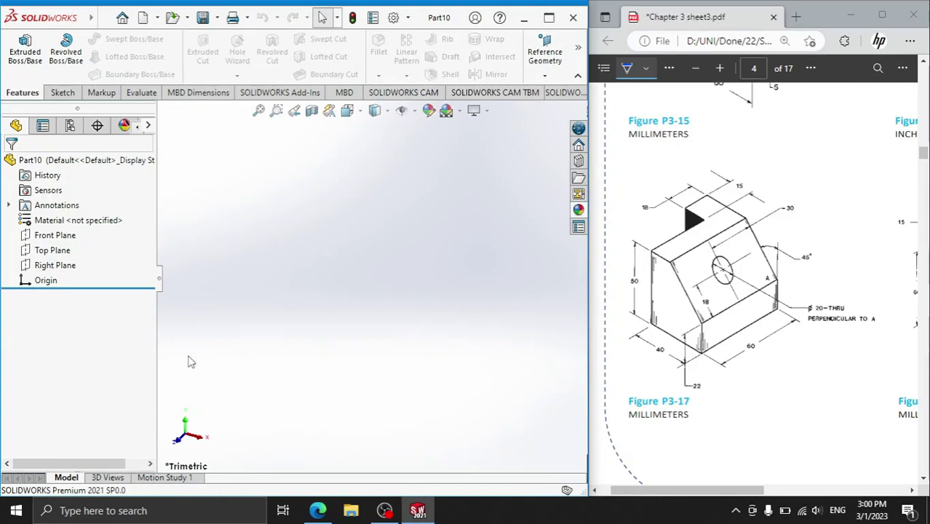
Step: Sketch a closed four-sided profile on the Front Plane from the origin, about 37.5 mm wide and high, with a short side of about 14 mm
left_click(102, 16)
left_click(62, 92)
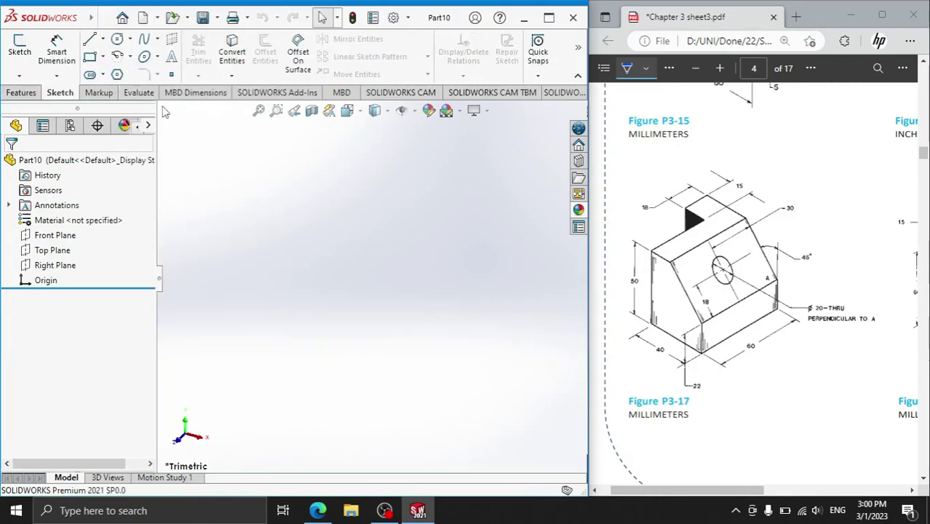
left_click(19, 46)
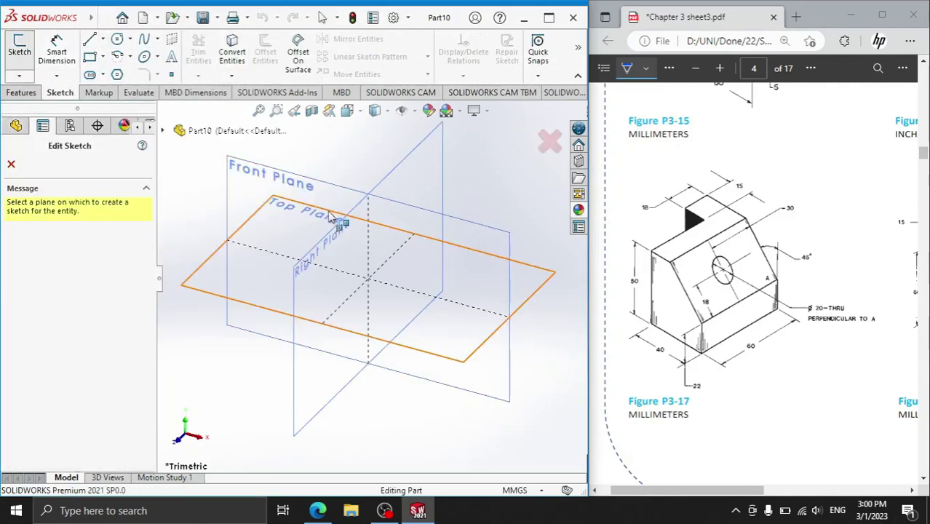
left_click(260, 201)
key("l")
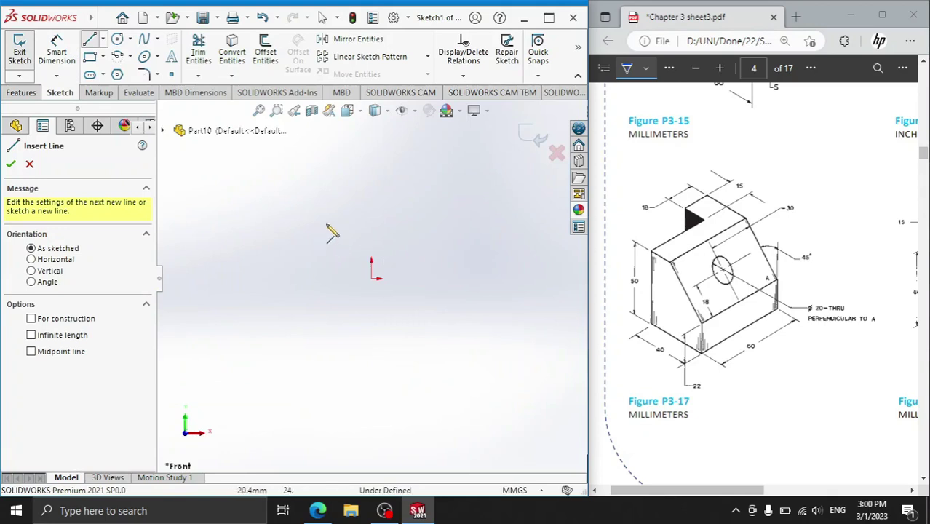
left_click(371, 195)
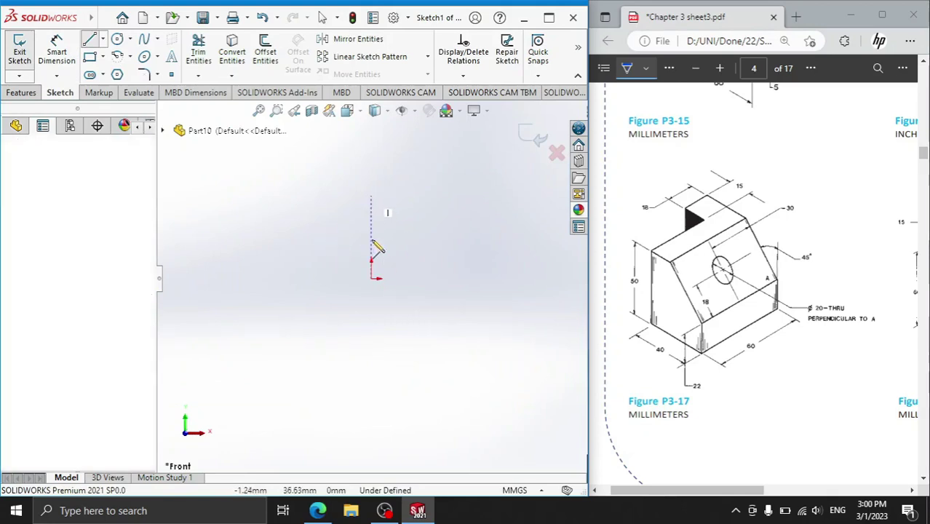
left_click(371, 278)
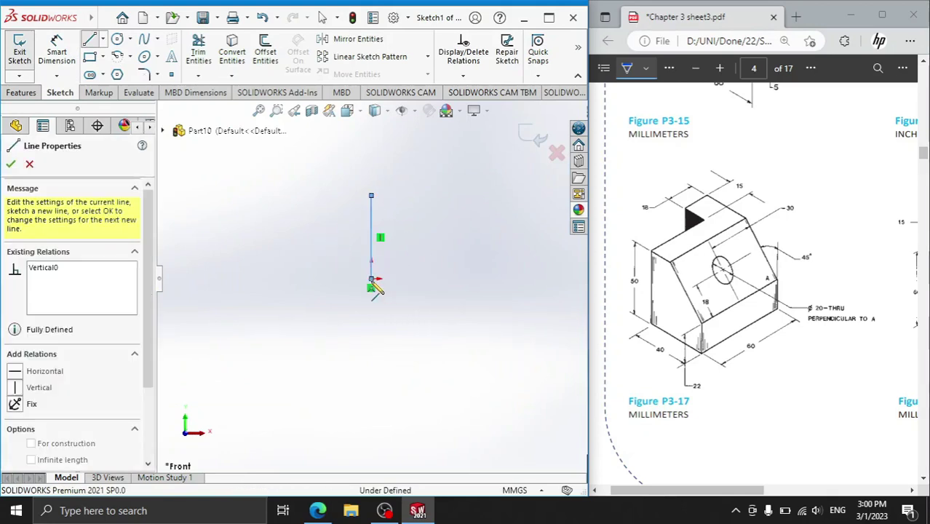
left_click(454, 279)
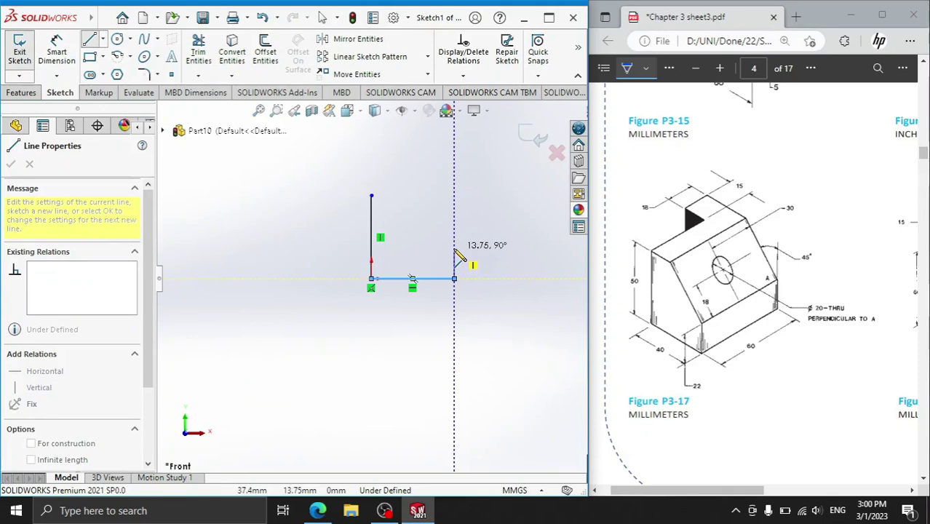
left_click(371, 196)
key("Escape")
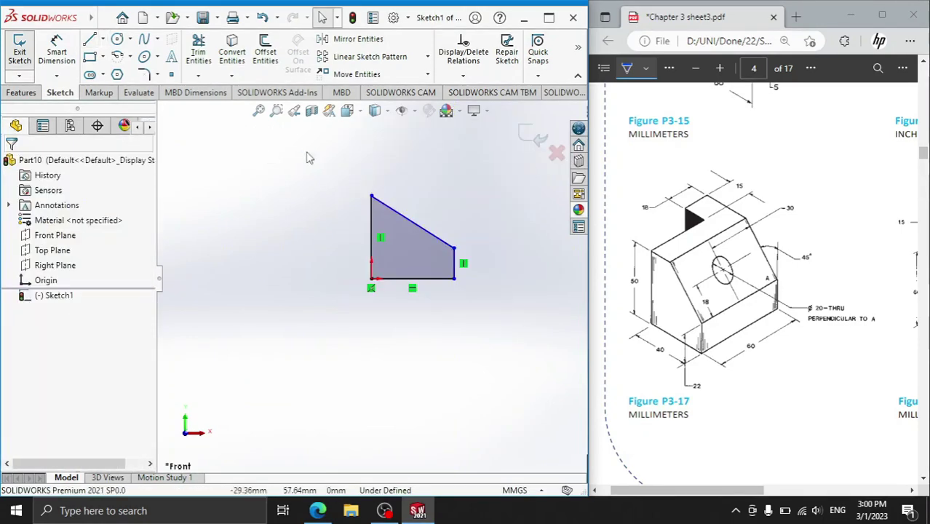
Step: Trim away the slanted line and reclose the profile with a steeper slant and a horizontal top edge about half the base width
left_click(198, 51)
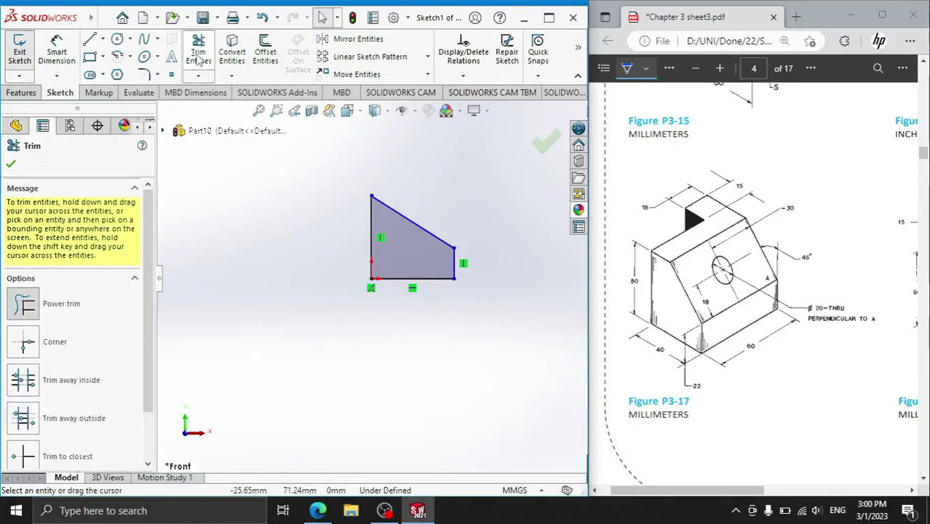
left_click_drag(410, 213, 406, 234)
left_click(92, 40)
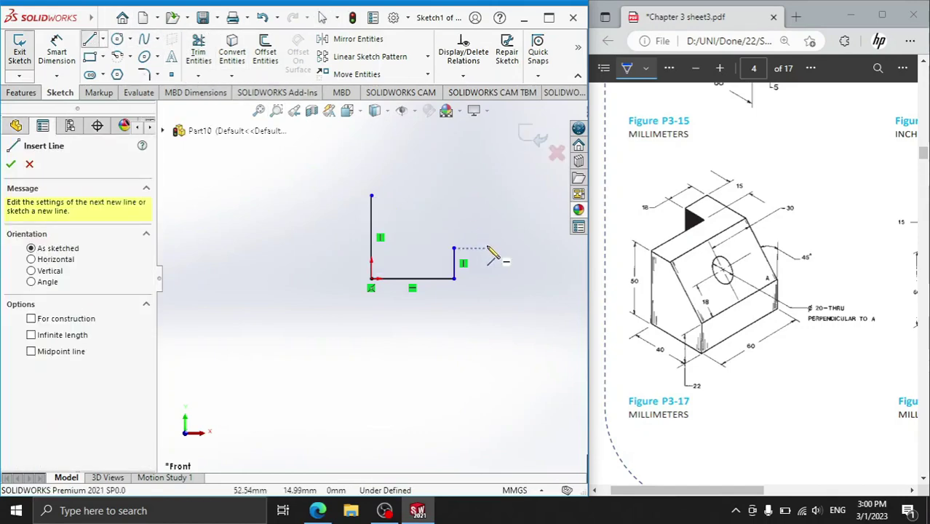
left_click(453, 249)
left_click(412, 195)
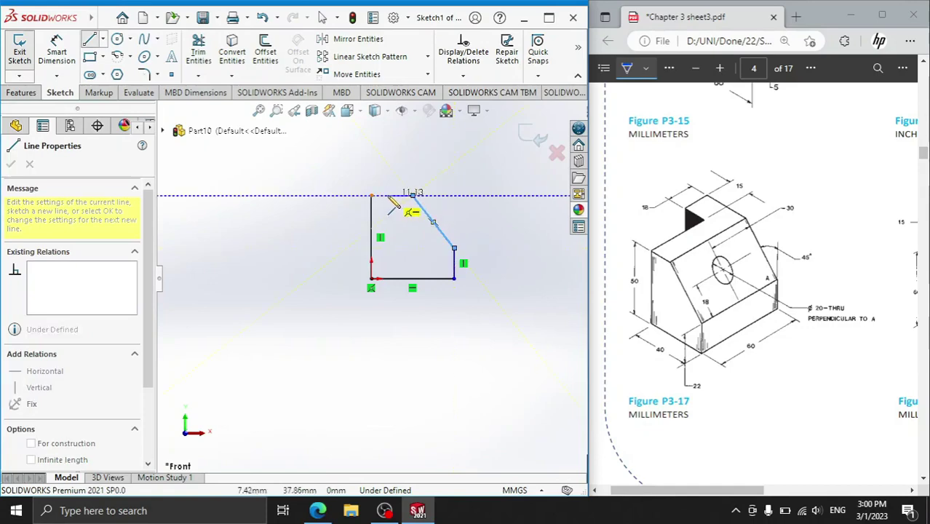
left_click(371, 195)
right_click(326, 167)
left_click(346, 177)
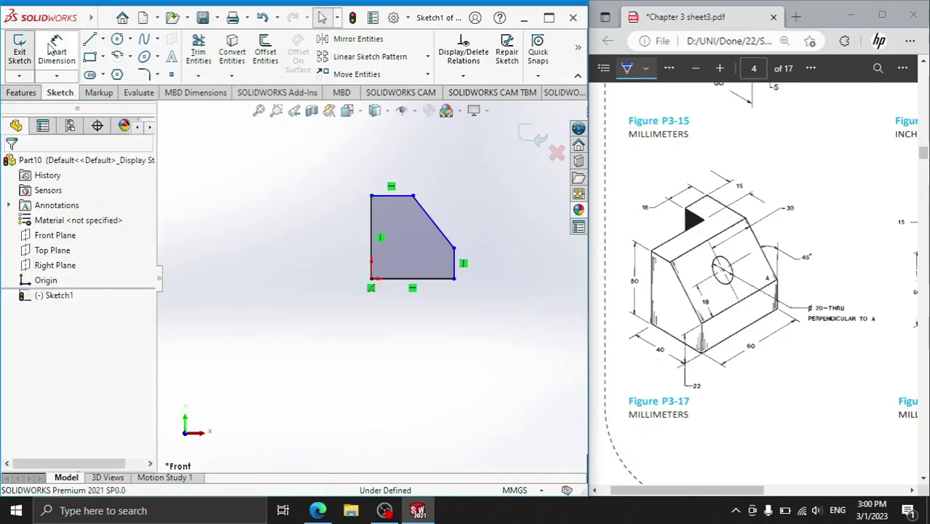
Step: Dimension the profile's tall vertical side as 50 mm and its base as 40 mm
left_click(372, 238)
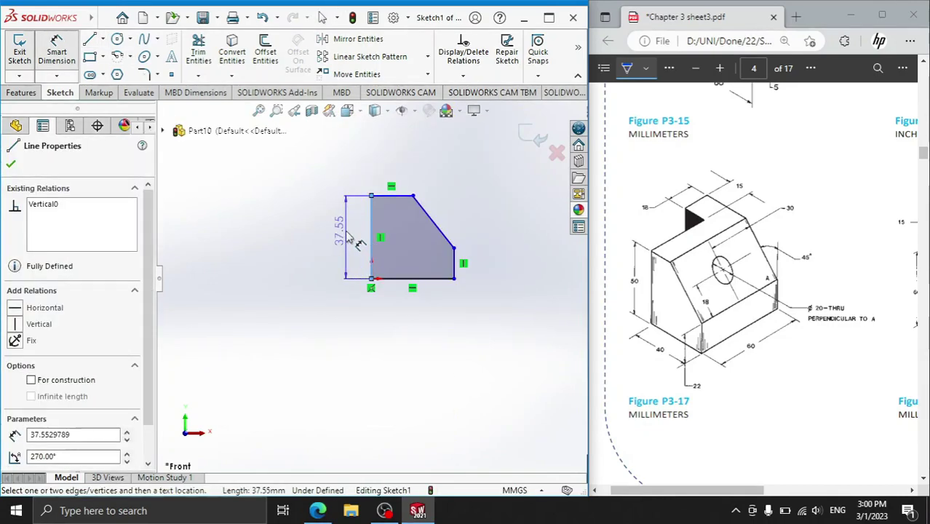
left_click(348, 235)
type("50")
key("Return")
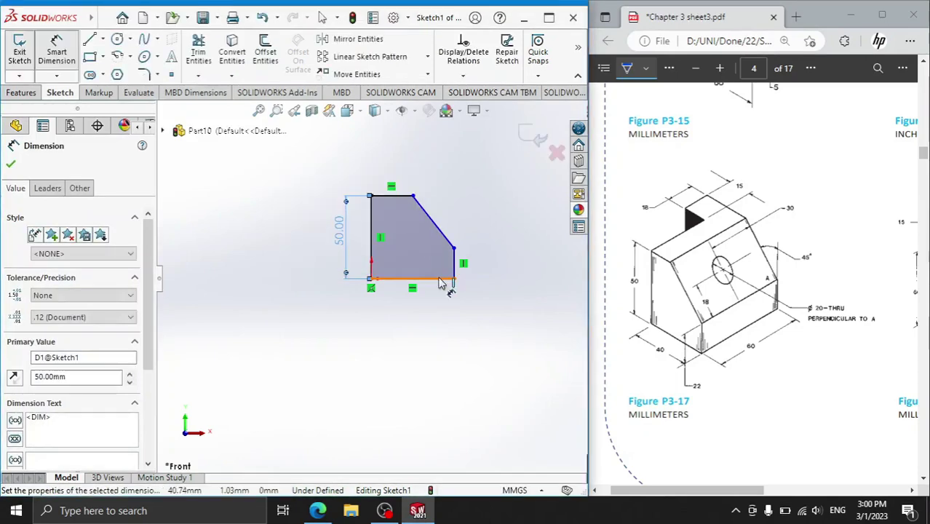
left_click(422, 278)
left_click(416, 318)
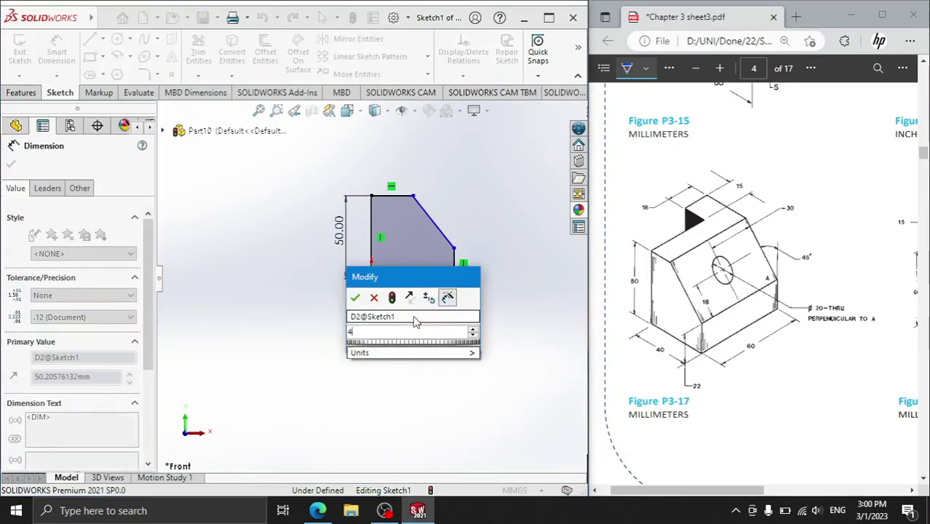
type("40")
key("Return")
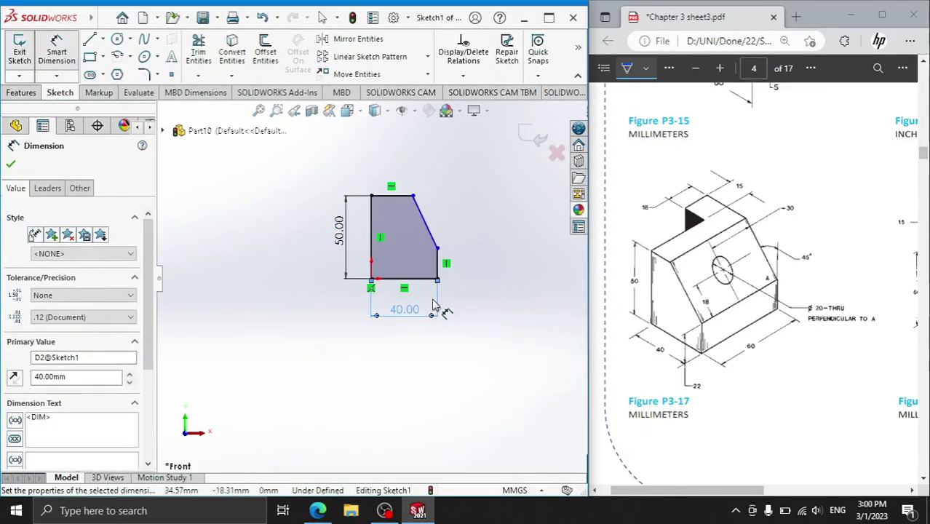
Step: Dimension the profile's short vertical side as 22 mm
left_click(438, 264)
left_click(533, 279)
type("22")
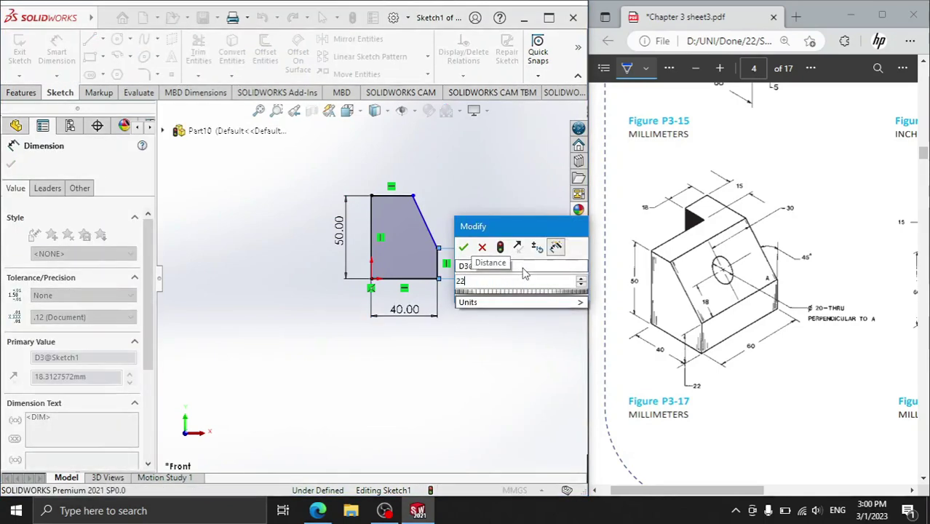
key("Return")
left_click(435, 240)
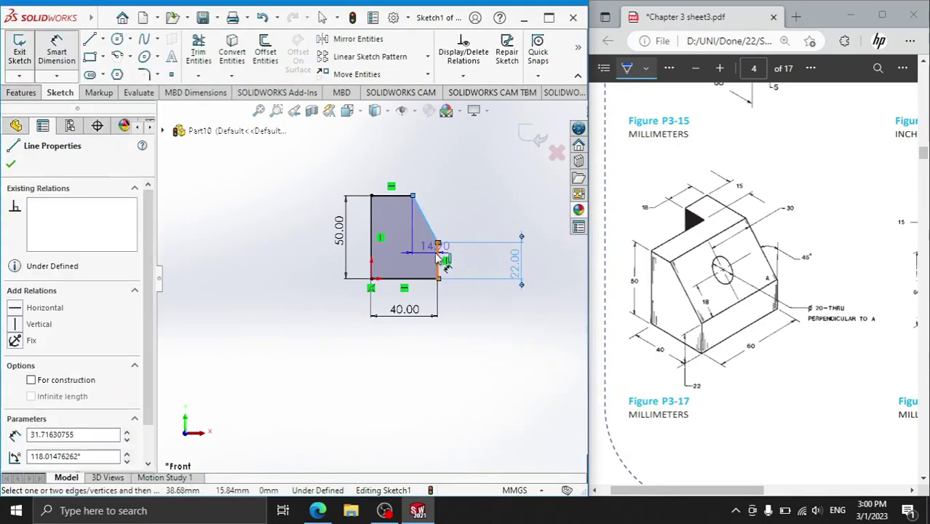
left_click(438, 259)
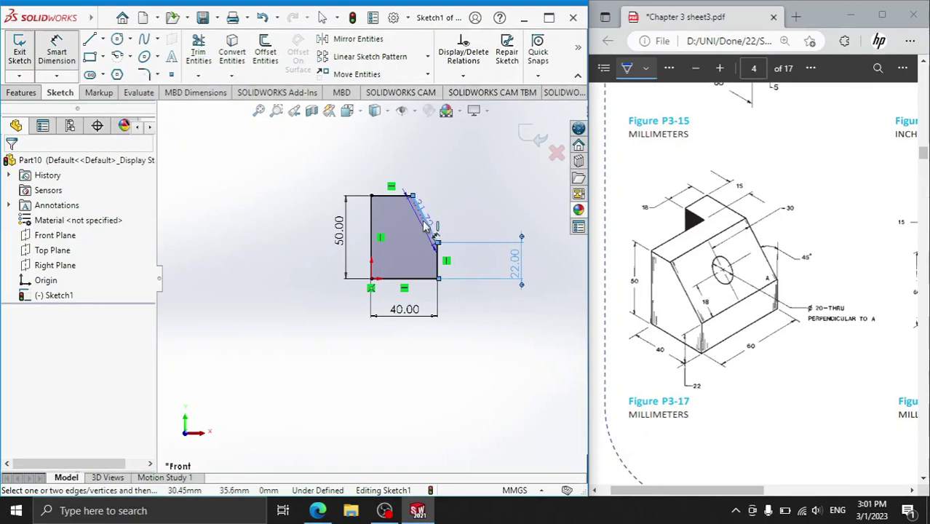
left_click(438, 259)
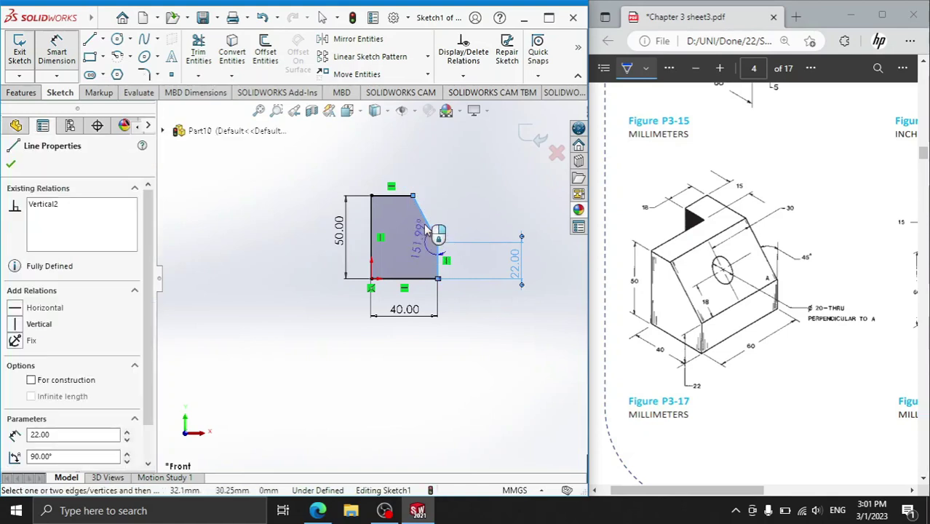
key("Escape")
Step: Draw a horizontal centerline about 11.2 mm long from the slanted edge's lower end into the profile
scroll(422, 247, "down", 5)
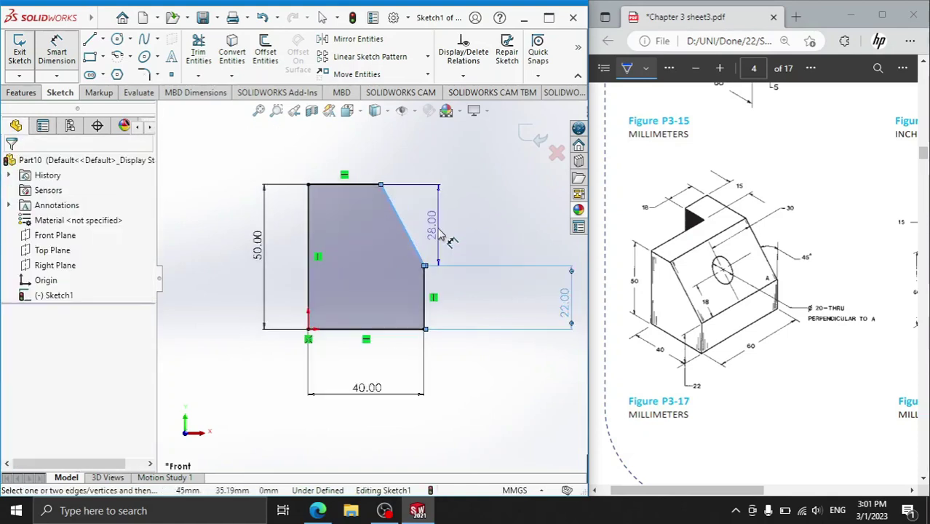
left_click(102, 39)
left_click(116, 72)
left_click(411, 288)
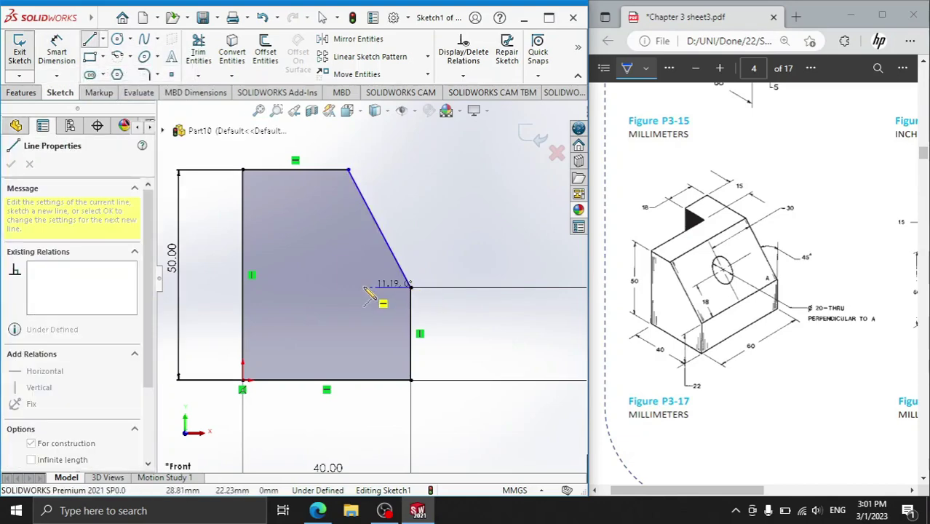
left_click(363, 288)
Step: Dimension the angle between the slanted edge and the horizontal centerline as 45 degrees
right_click(422, 153)
left_click(436, 221)
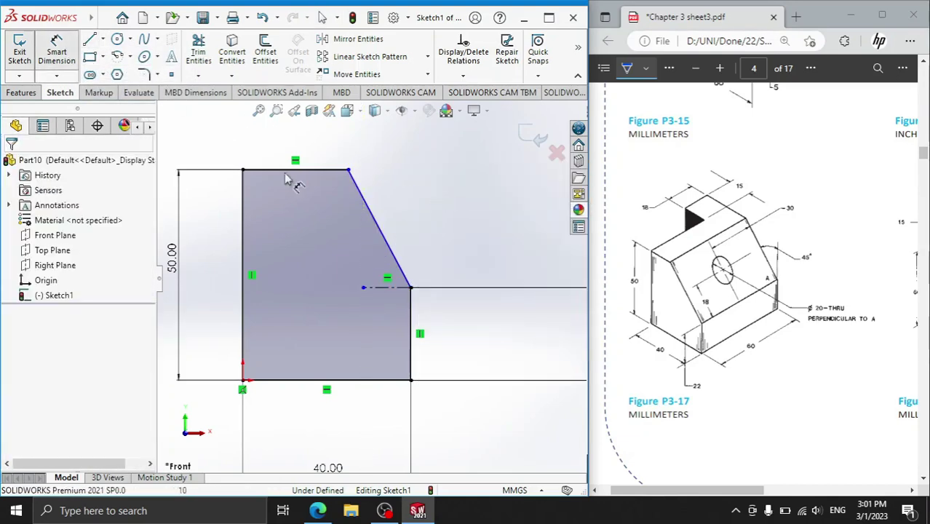
left_click(384, 235)
left_click(397, 288)
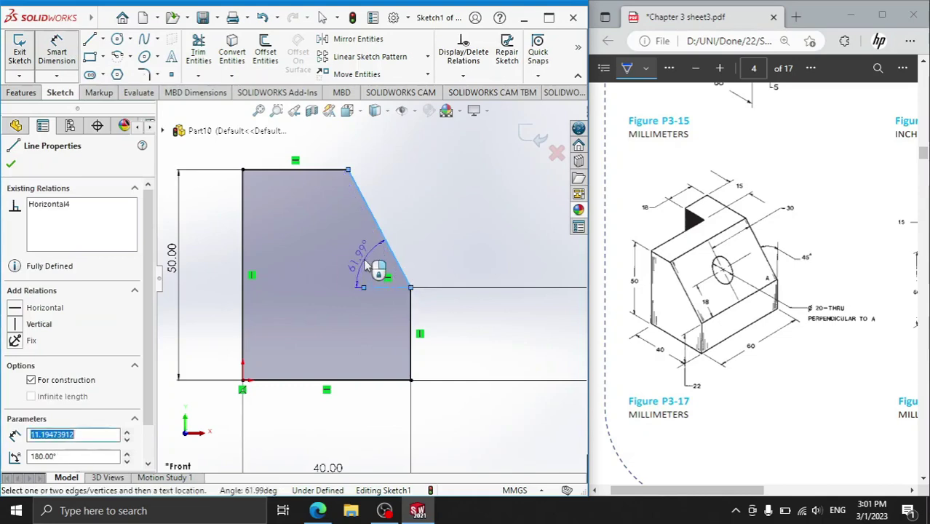
left_click(366, 265)
type("45")
key("Return")
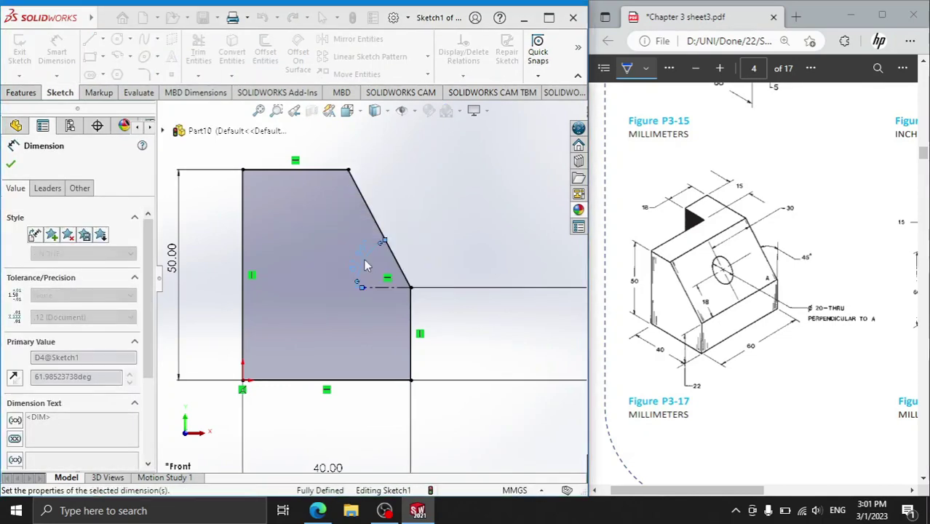
left_click(10, 165)
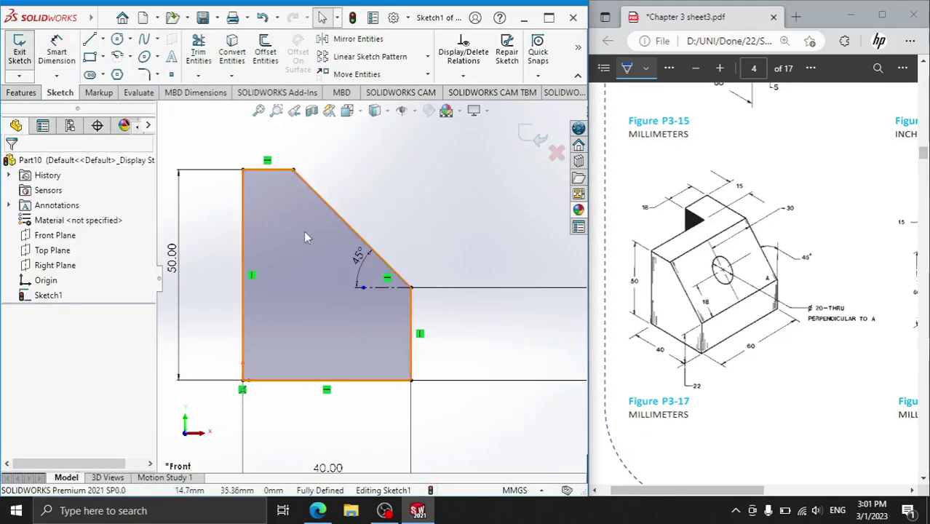
Step: Extrude the closed profile to a blind depth of 60 mm
key("f")
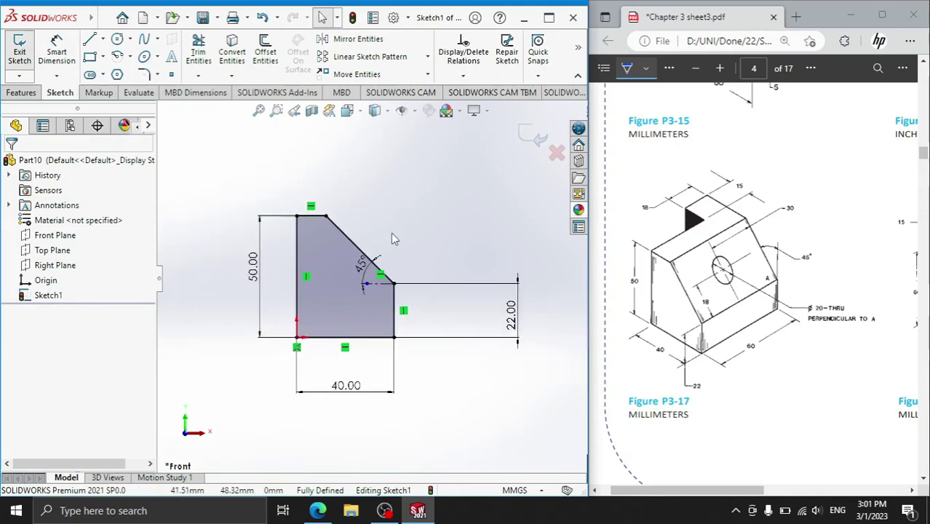
left_click(22, 92)
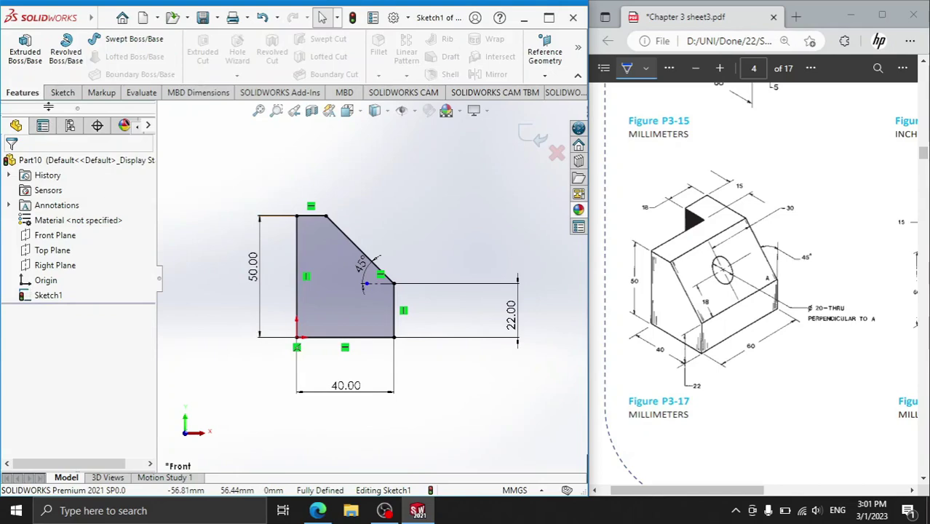
left_click(25, 51)
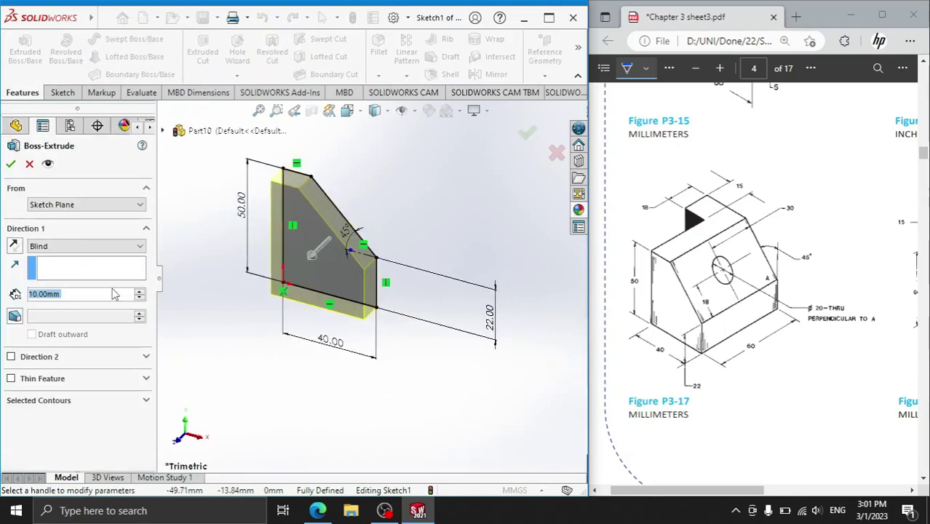
type("60")
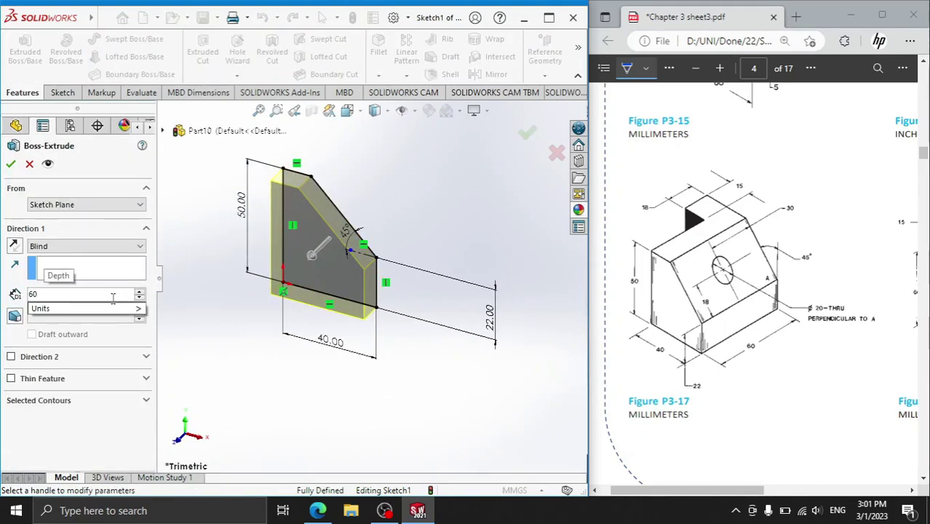
key("Return")
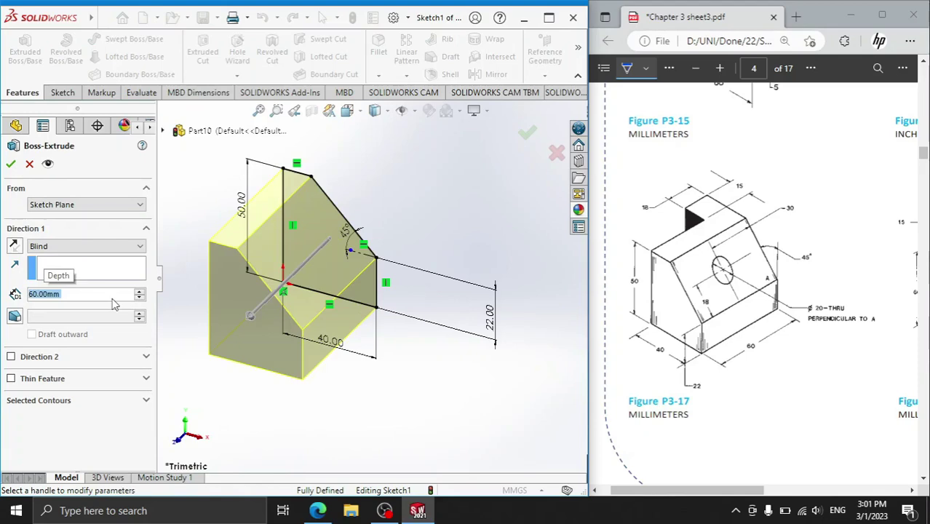
left_click(11, 165)
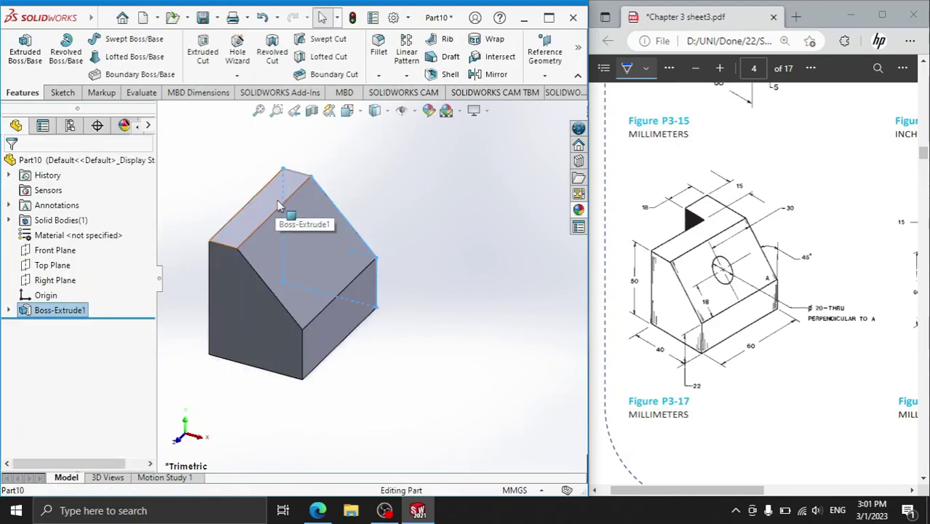
Step: On the block's narrow top face, sketch a rectangle about 13.5 by 19.4 mm outward from the origin corner, behind the block
left_click(279, 205)
left_click(333, 157)
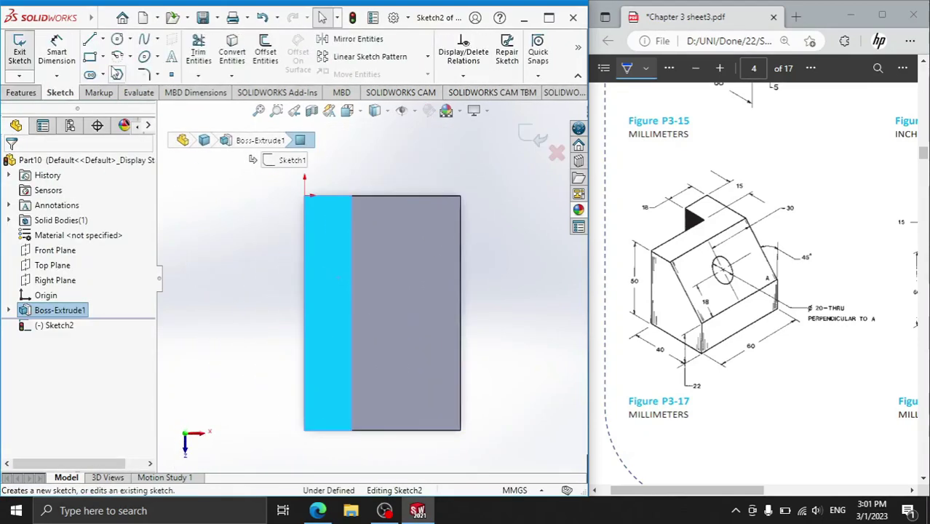
left_click(93, 57)
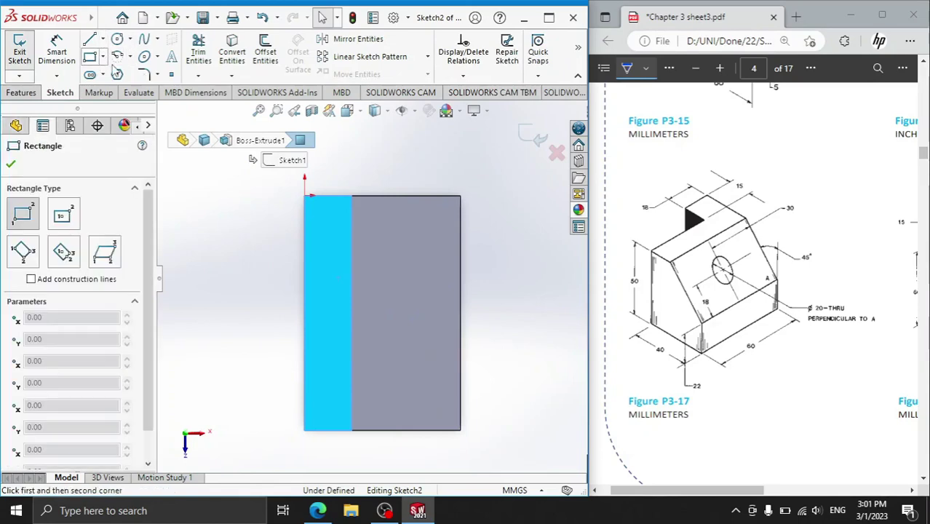
left_click(304, 196)
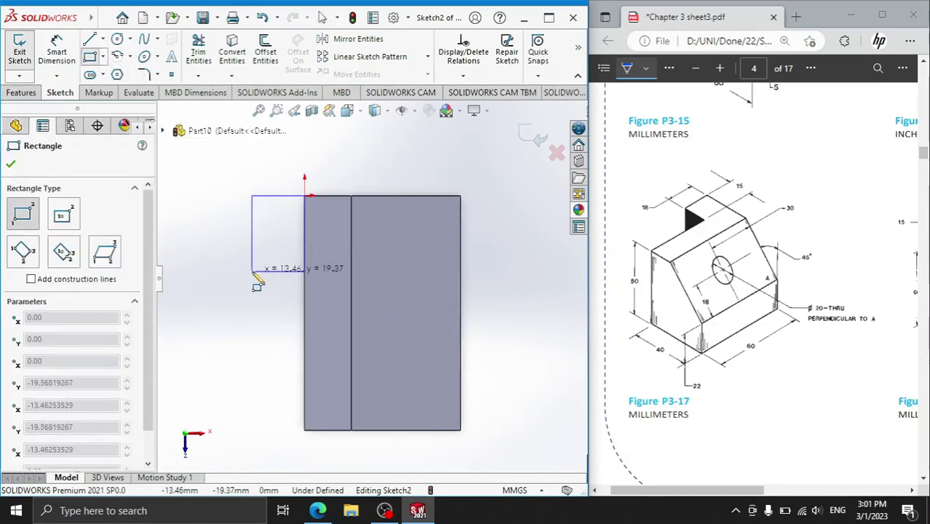
right_click(229, 198)
left_click(231, 201)
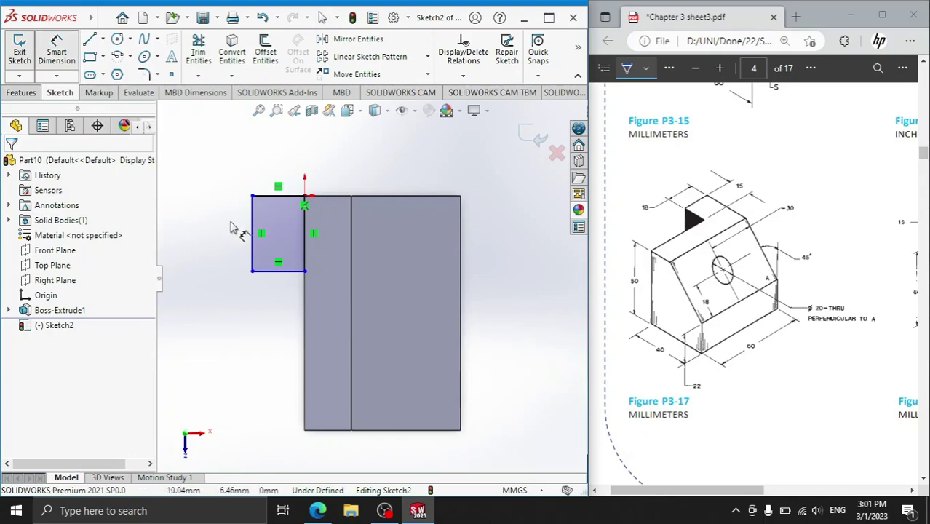
Step: Dimension the rectangle as 18 mm along the block's back edge and 15 mm outward from it
left_click(255, 233)
left_click(231, 242)
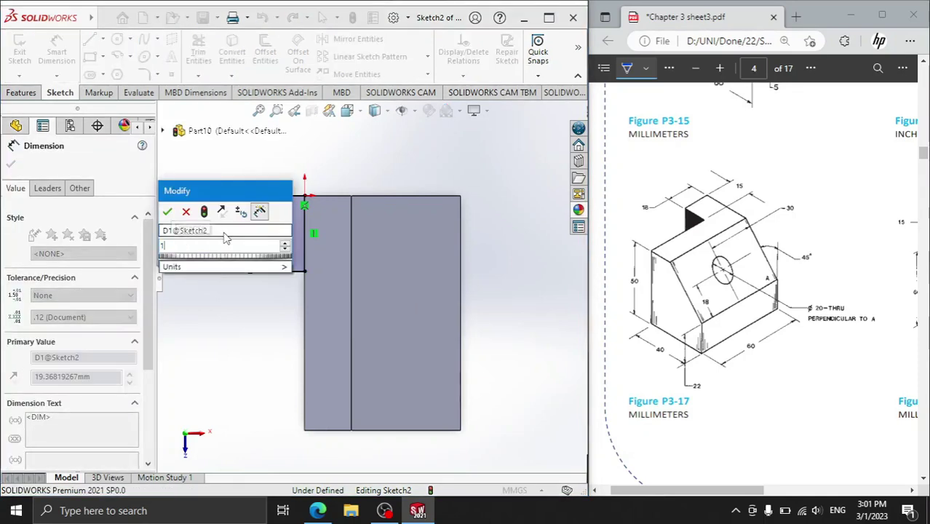
type("18")
key("Return")
left_click(280, 196)
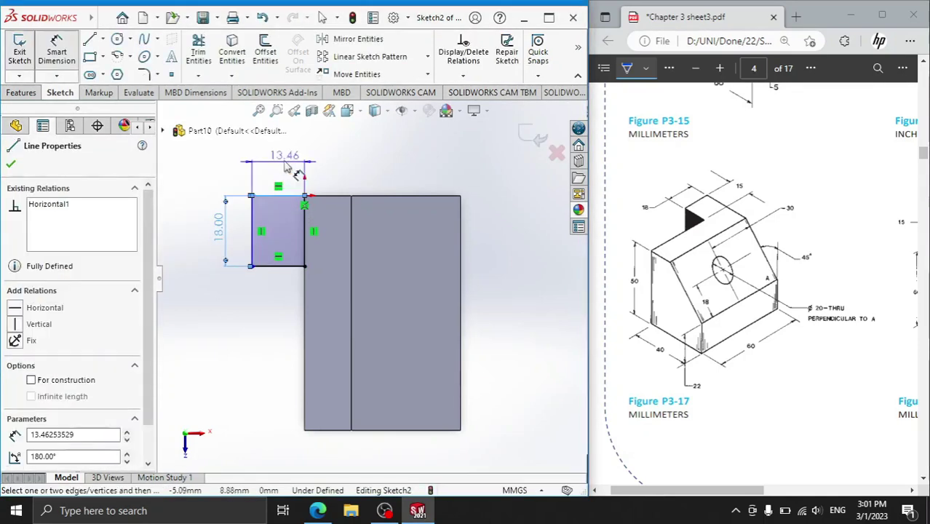
left_click(282, 161)
type("15")
key("Return")
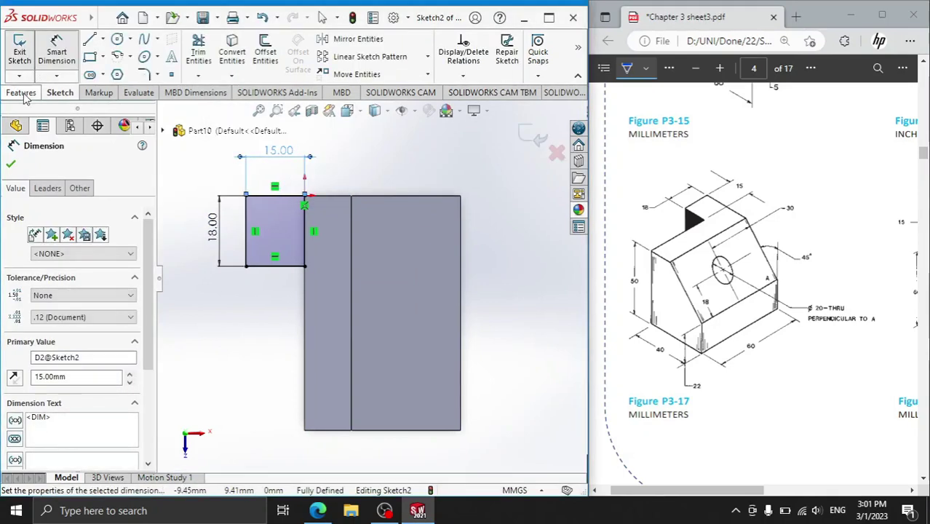
Step: Extrude the rectangle 50 mm downward with the direction reversed, merging it with the block
left_click(26, 93)
left_click(25, 51)
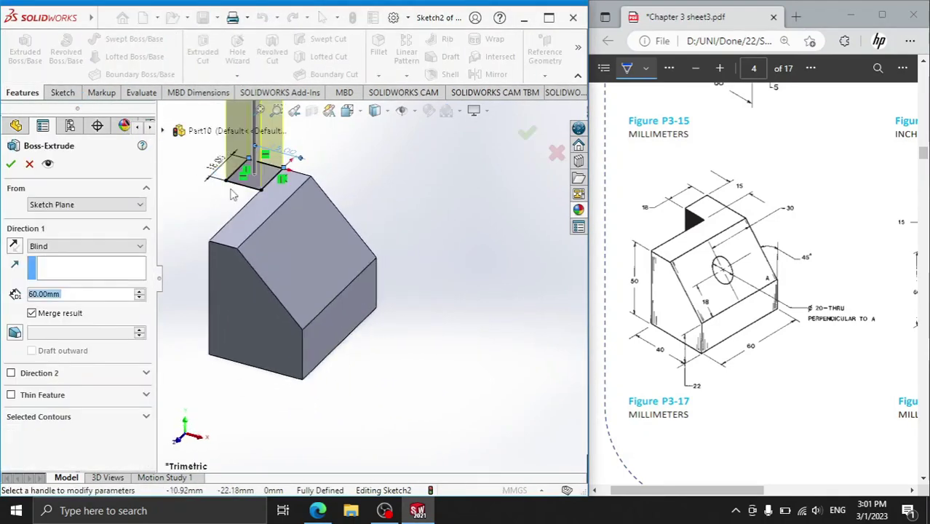
left_click(14, 247)
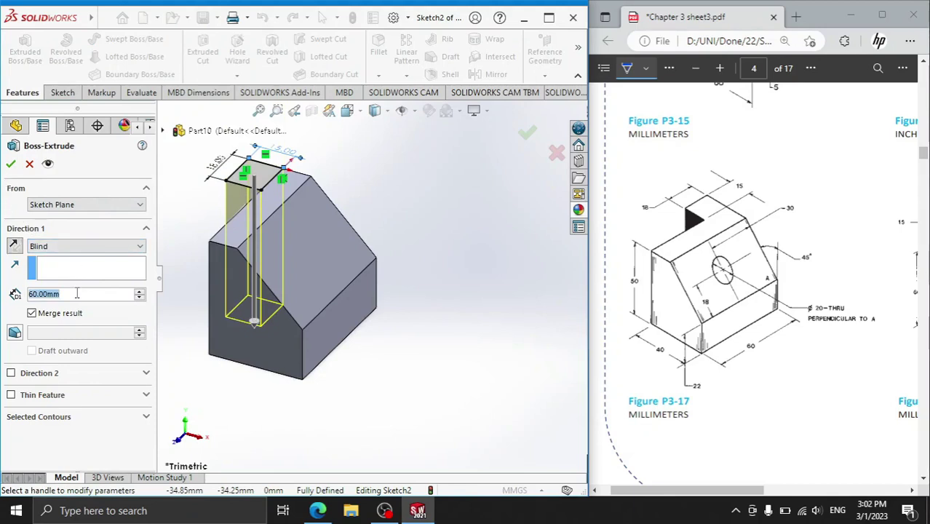
type("50")
key("Return")
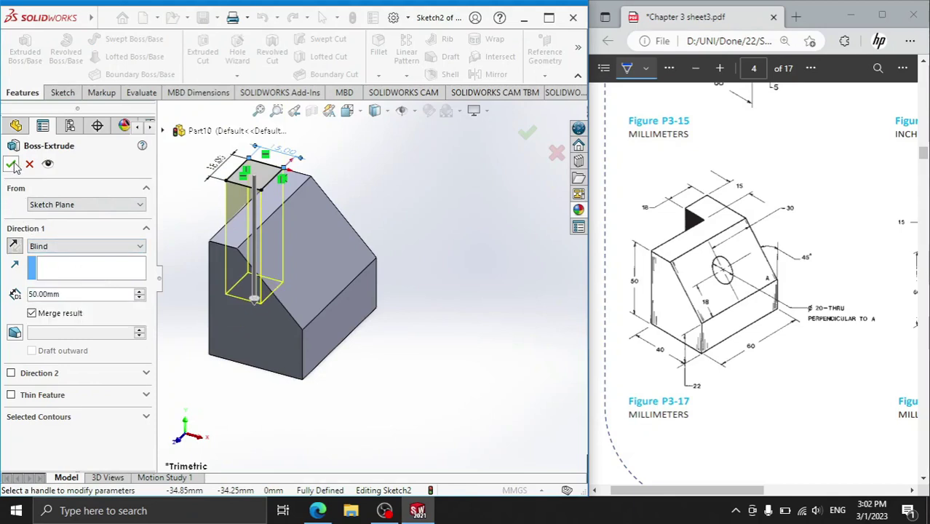
left_click(11, 163)
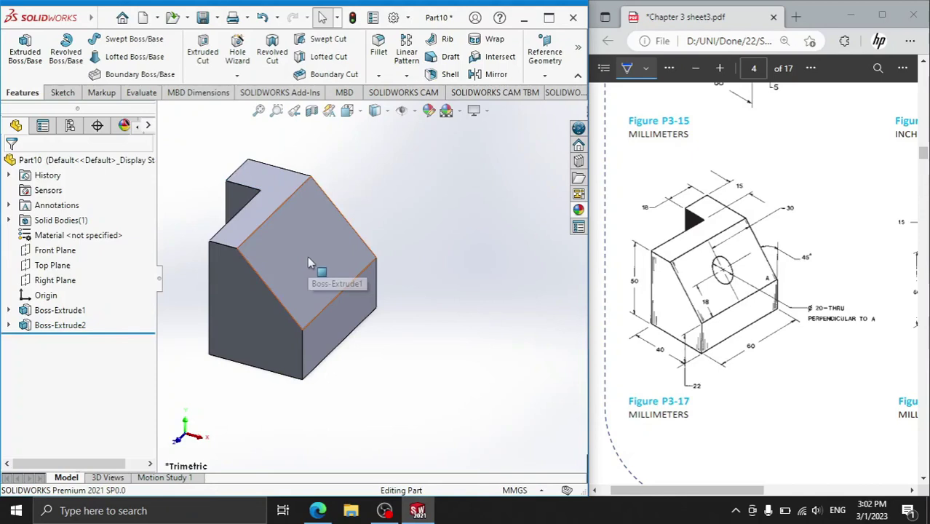
Step: Start a sketch on the slanted face and draw a horizontal centerline about 60 mm long across its middle between the side edges
left_click(314, 294)
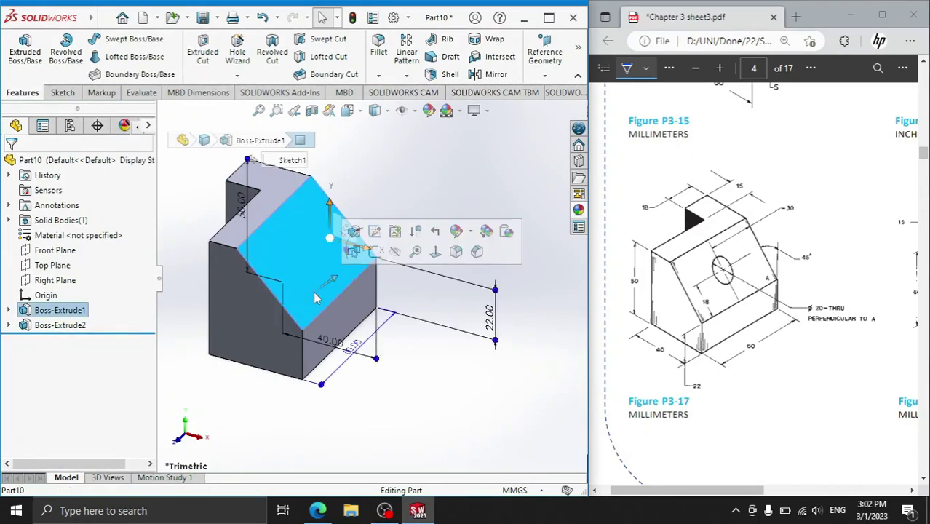
left_click(374, 252)
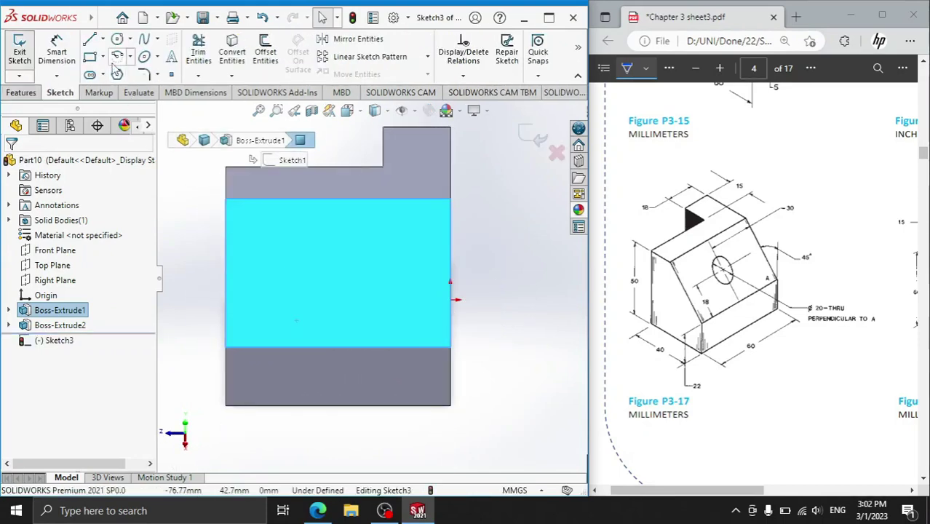
left_click(103, 41)
left_click(144, 73)
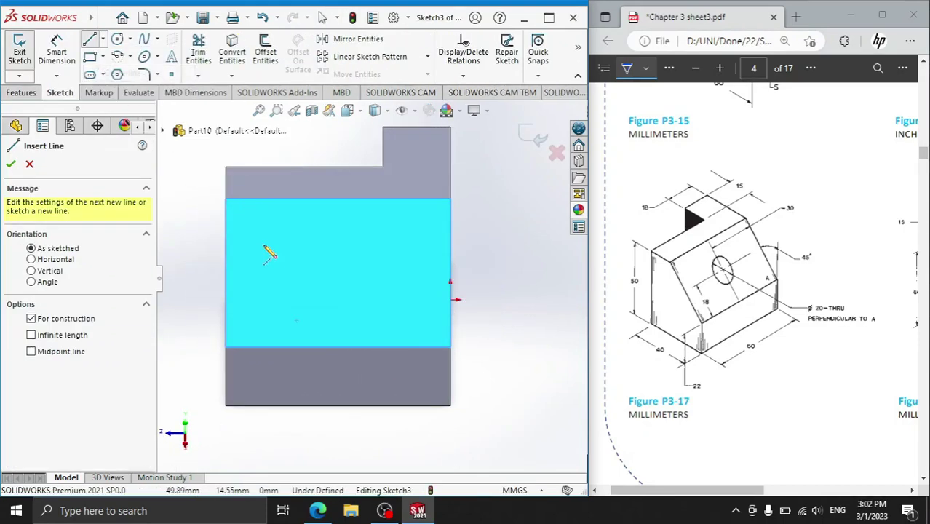
left_click(227, 273)
left_click(450, 273)
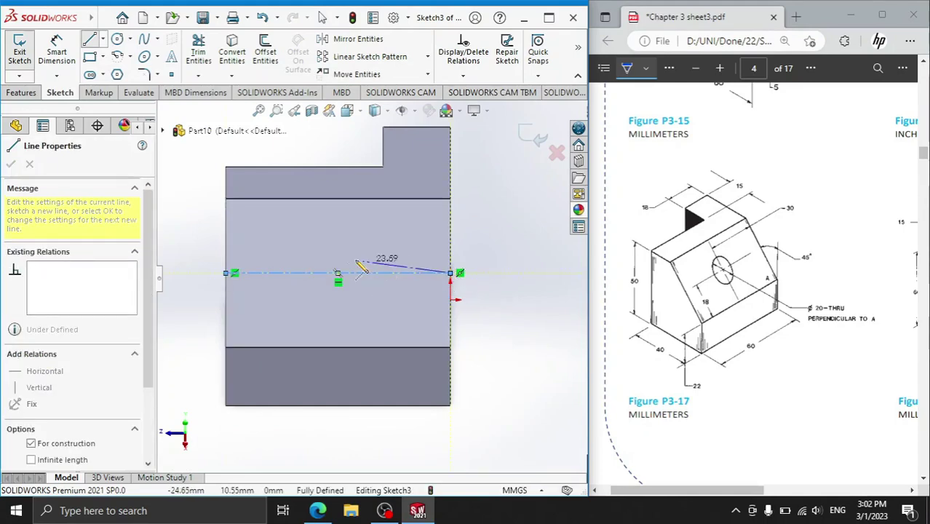
right_click(494, 228)
left_click(524, 231)
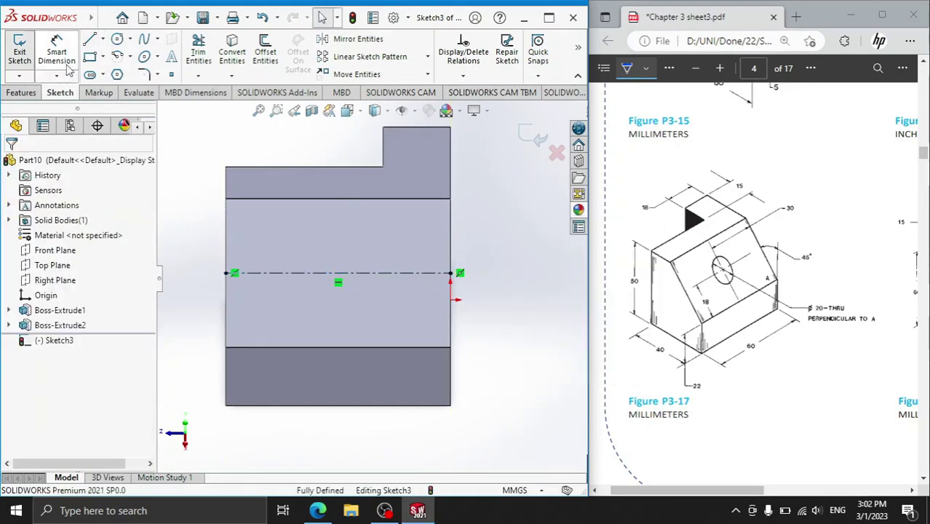
Step: Draw a vertical centerline about 38 mm long from the midpoint of the slanted face's upper edge down towards its lower edge
left_click(103, 39)
left_click(108, 71)
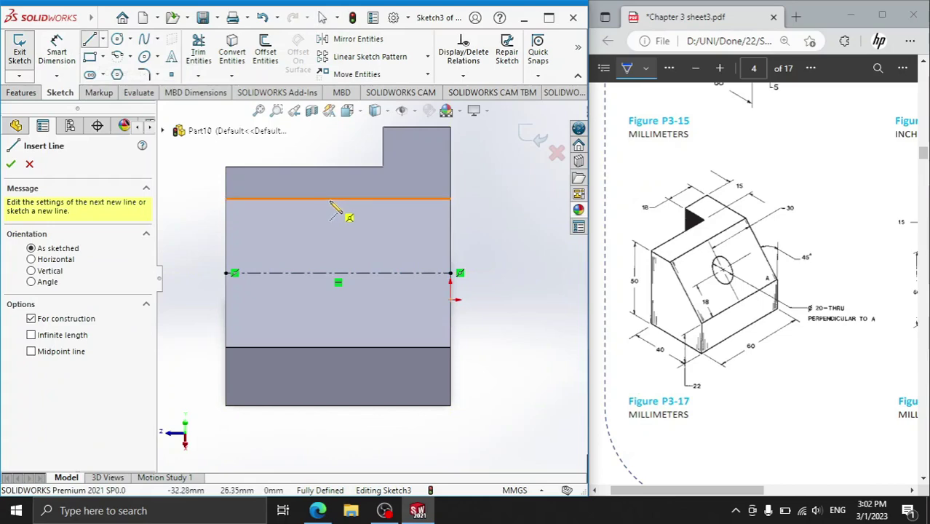
left_click(337, 198)
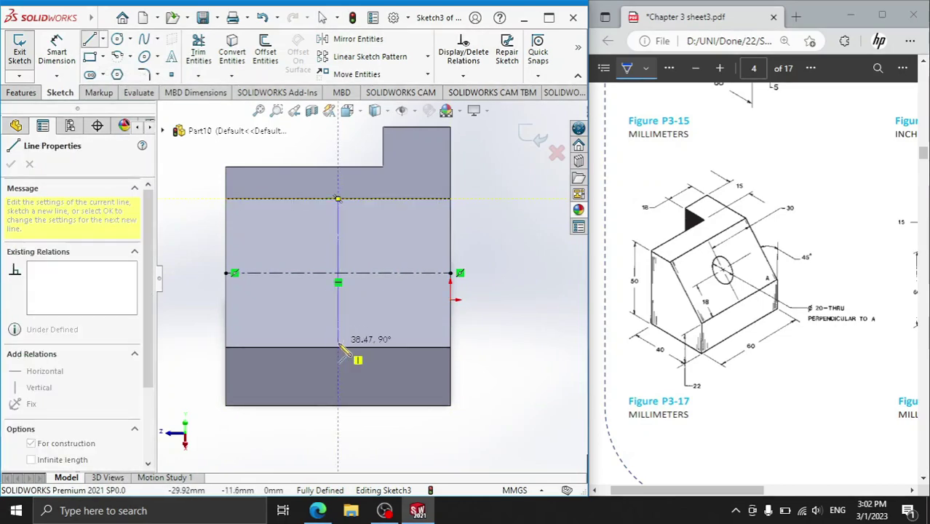
left_click(338, 347)
right_click(371, 297)
left_click(405, 309)
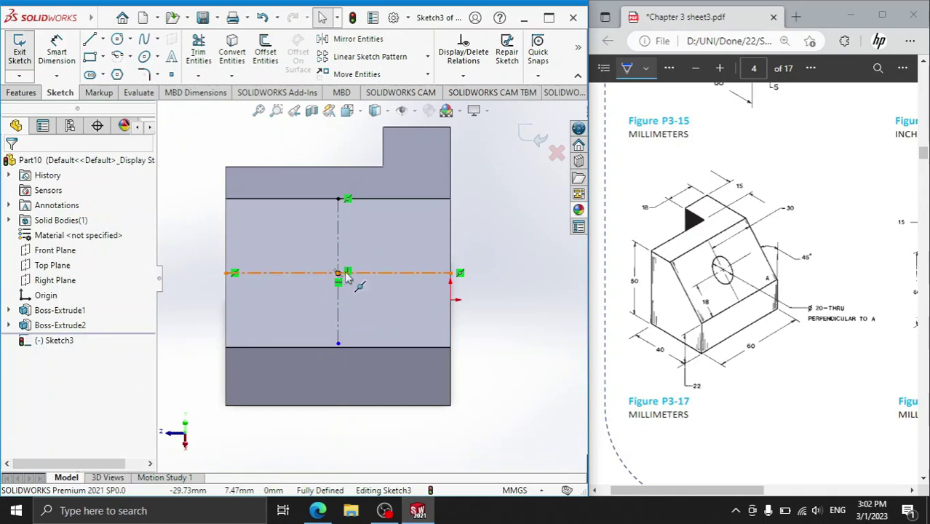
Step: Try to dimension the distance between the horizontal centerline and the slanted face's lower edge
left_click(56, 56)
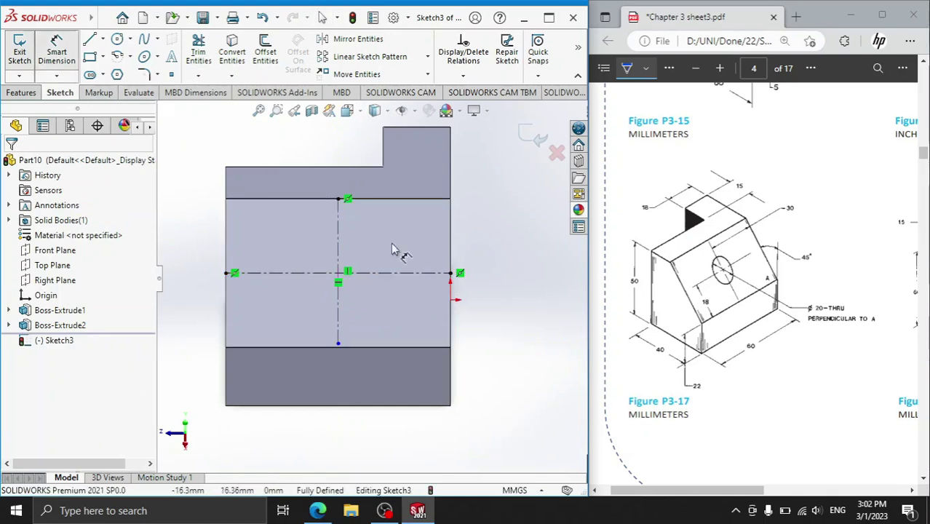
left_click(408, 275)
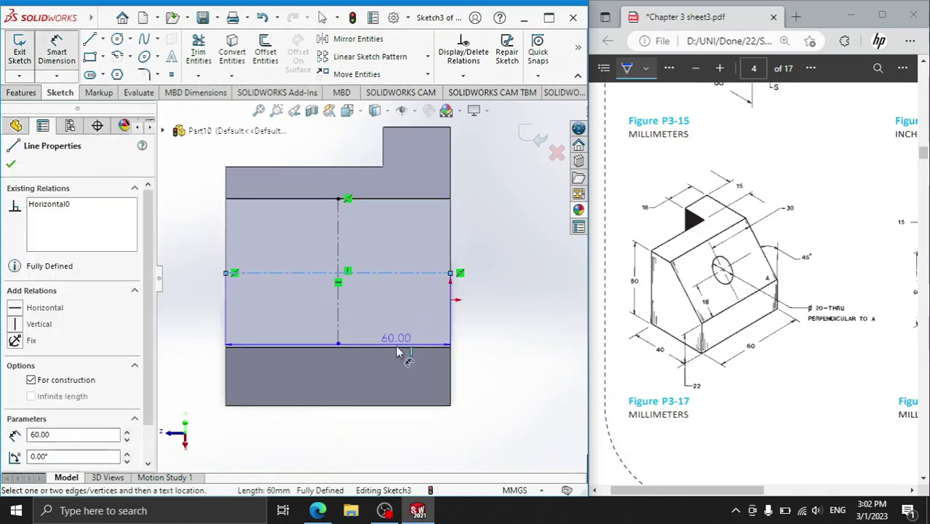
left_click(397, 350)
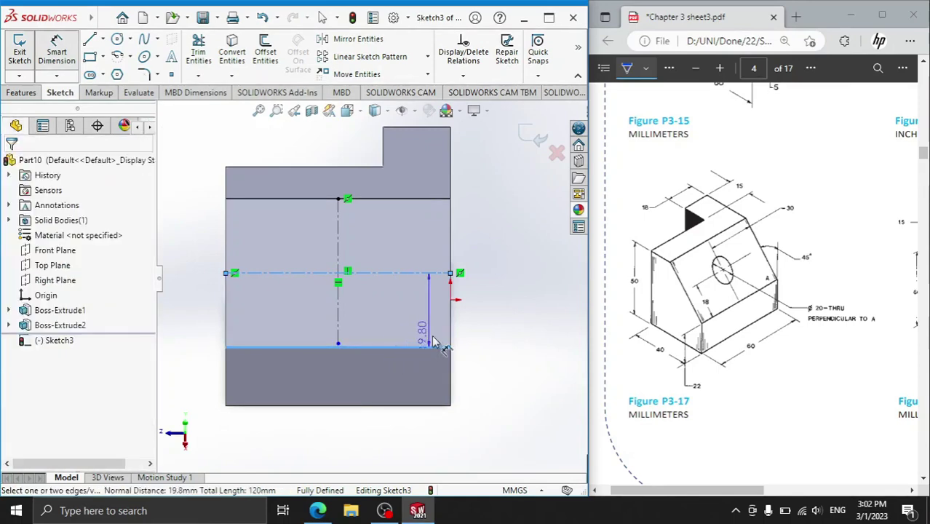
left_click(509, 320)
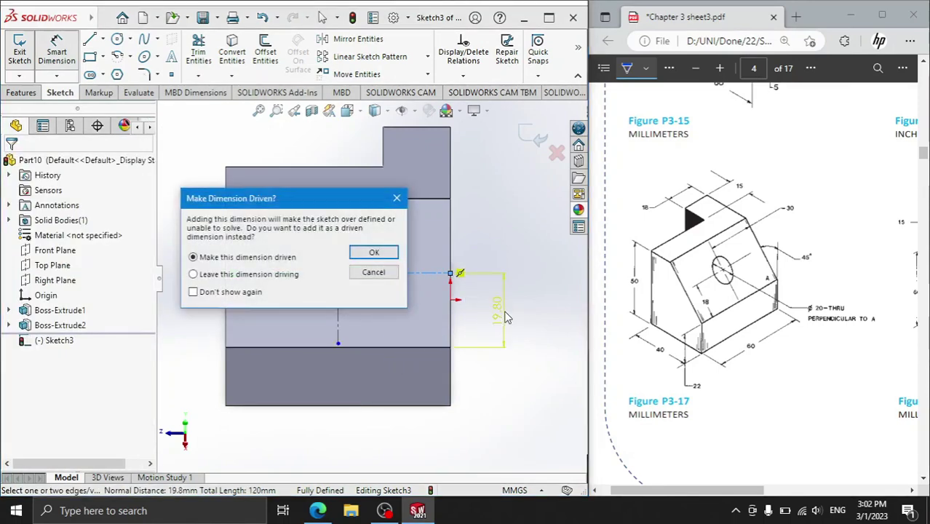
left_click(374, 272)
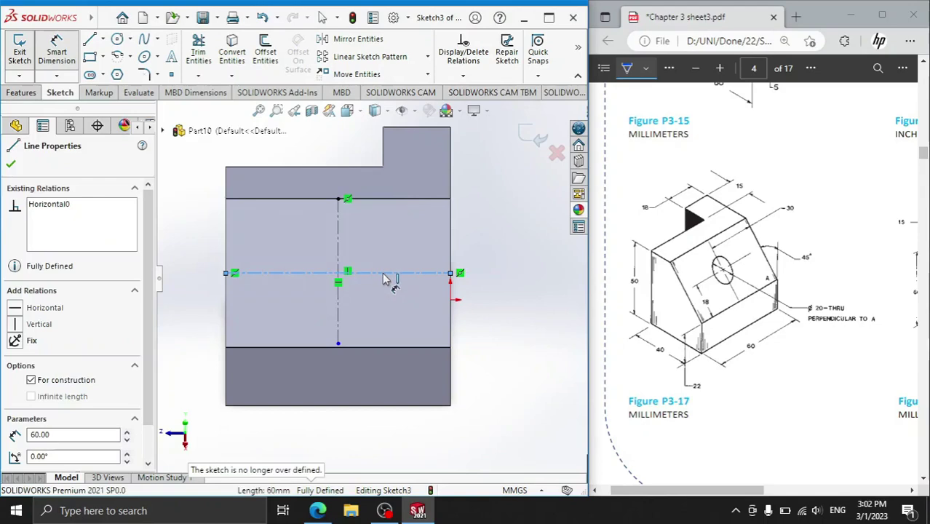
key("Escape")
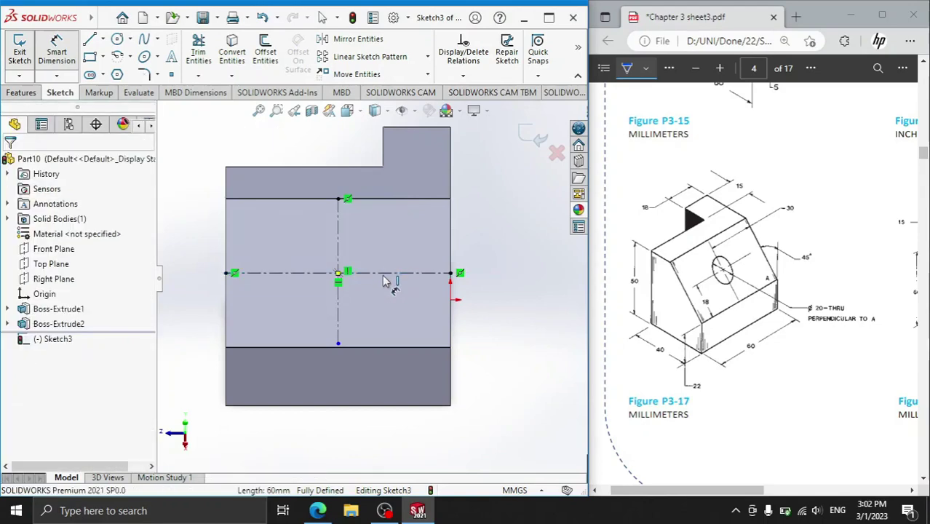
Step: Delete the horizontal centerline and redraw it about 60 mm long, slightly lower on the slanted face, between its side edges
left_click(381, 273)
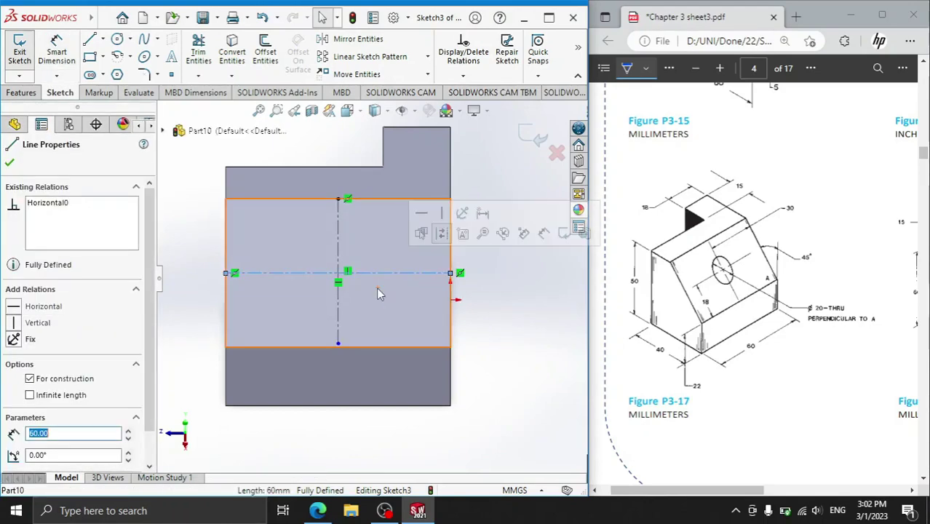
key("Delete")
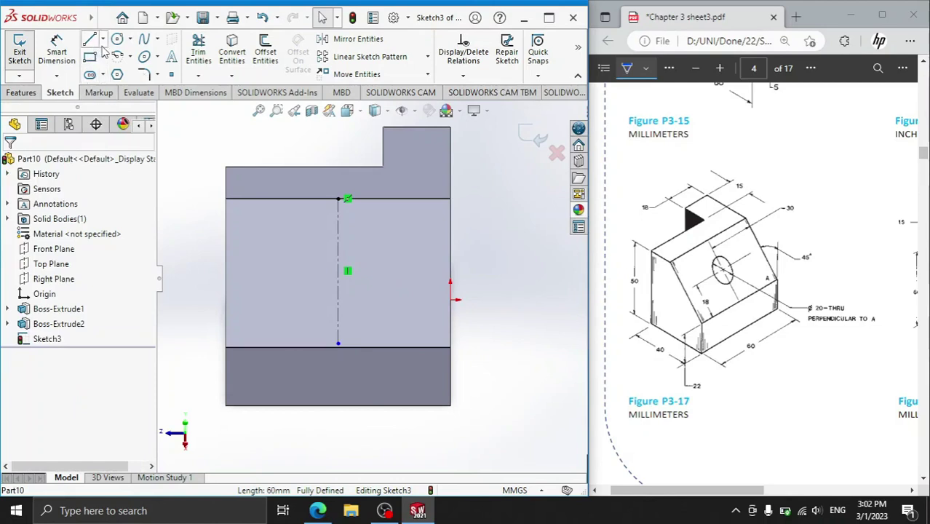
left_click(103, 41)
left_click(123, 72)
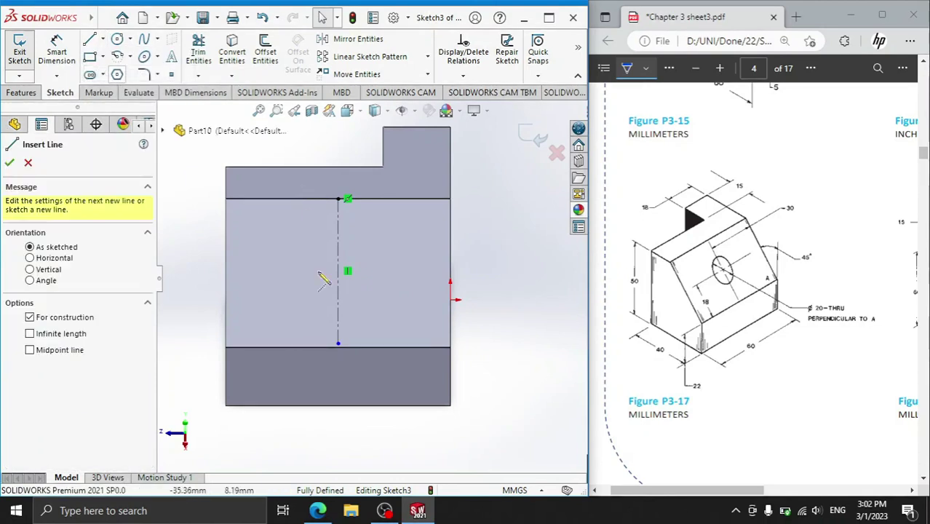
left_click(225, 274)
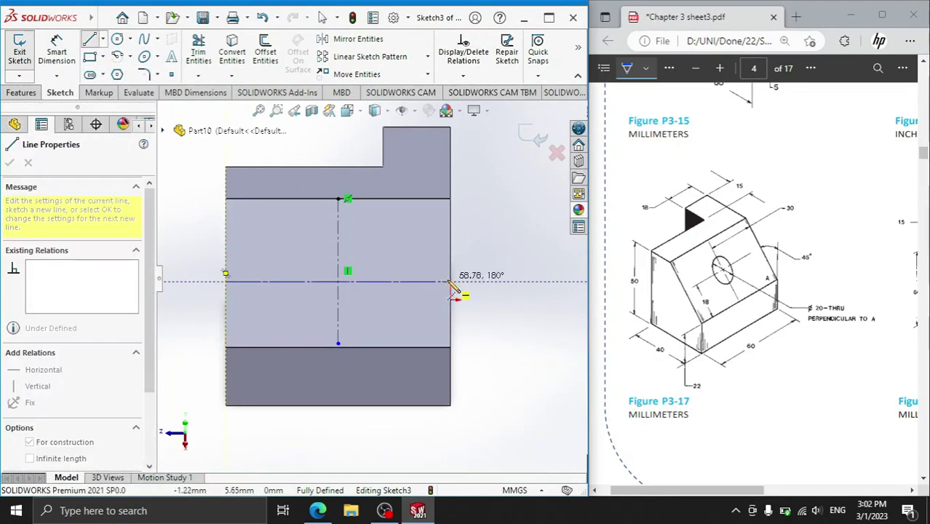
left_click(450, 281)
right_click(404, 225)
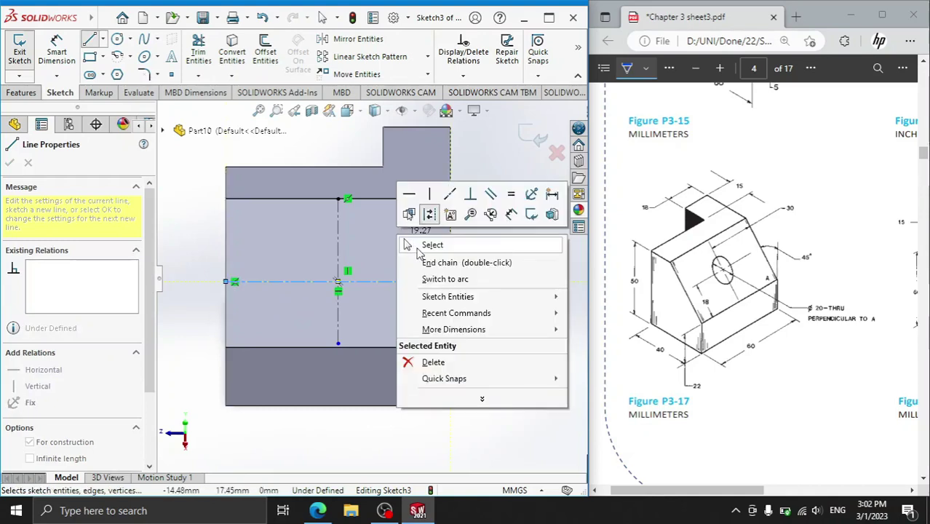
left_click(428, 245)
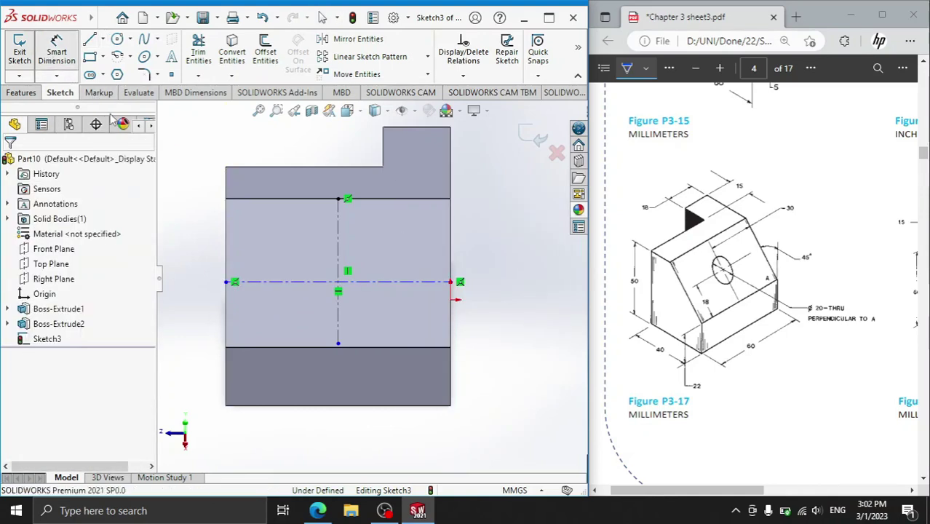
Step: Dimension the horizontal centerline 18 mm from the slanted face's lower edge
left_click(321, 282)
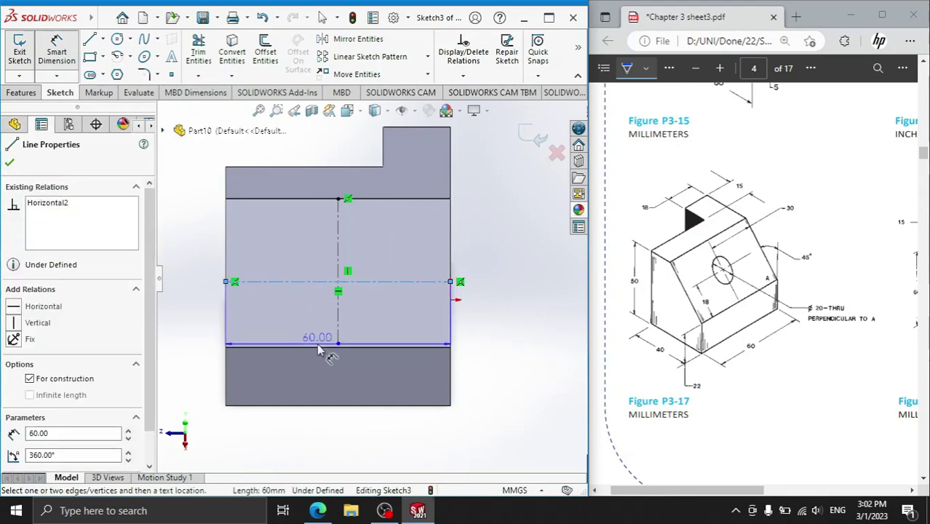
left_click(320, 346)
left_click(210, 329)
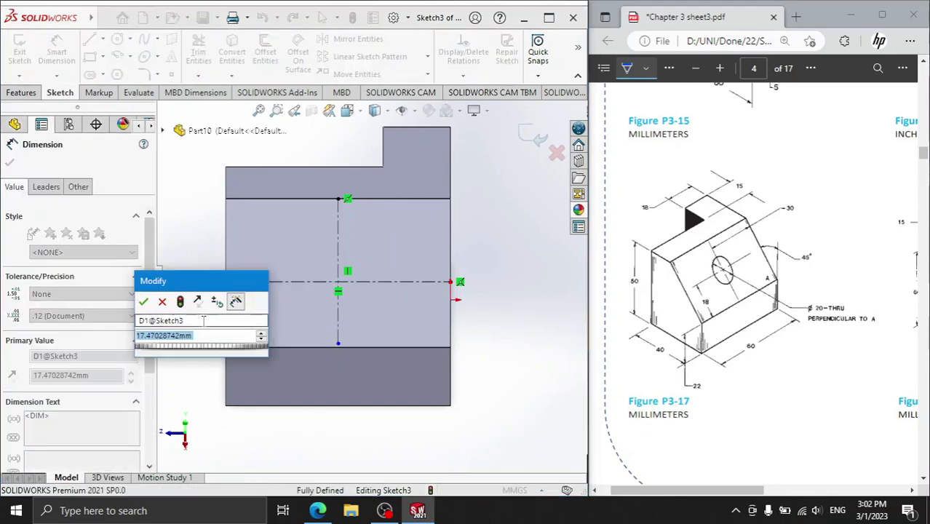
type("18")
key("Return")
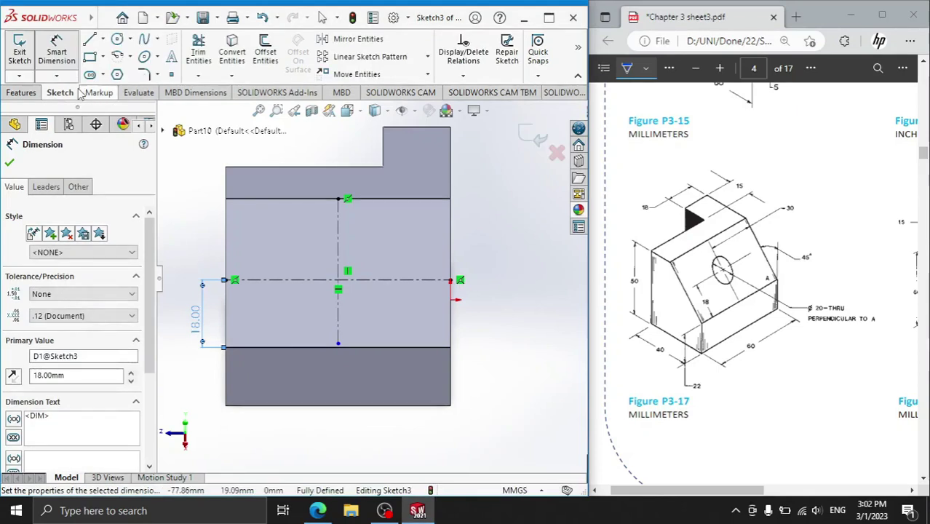
left_click(117, 40)
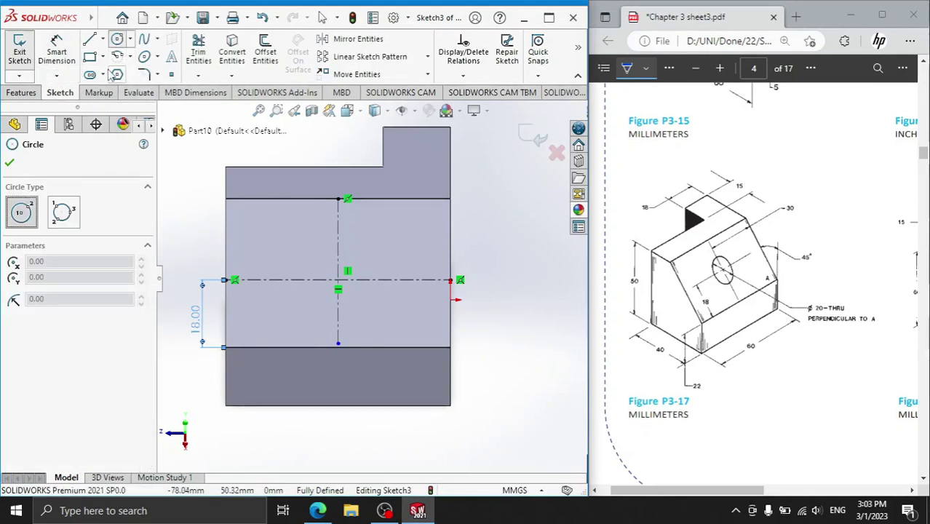
key("Escape")
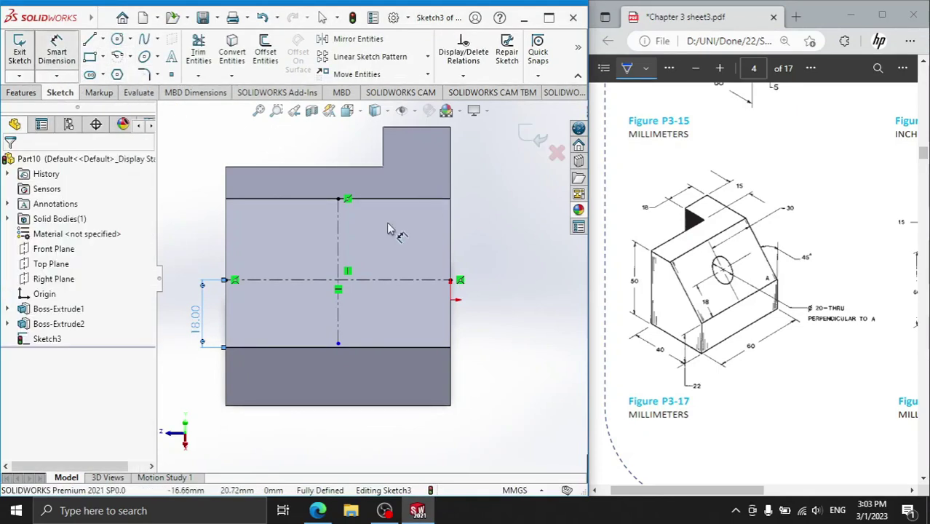
left_click(341, 258)
left_click(449, 243)
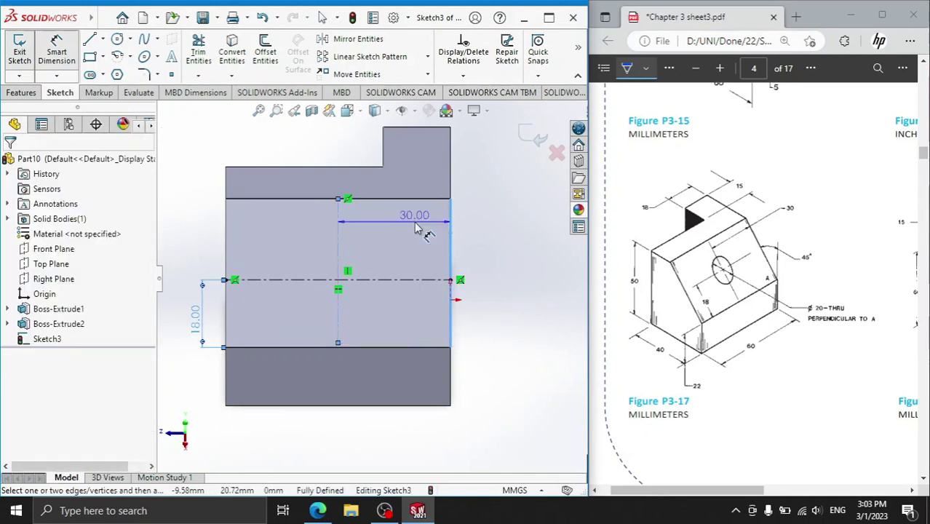
key("Escape")
key("Escape")
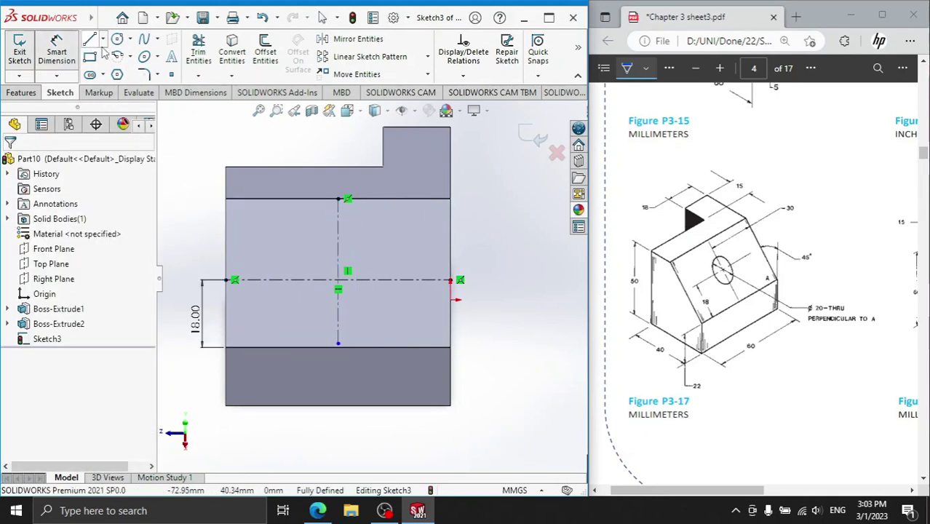
Step: Draw a circle centred on the intersection of the two centerlines and set its diameter to 20 mm
left_click(337, 279)
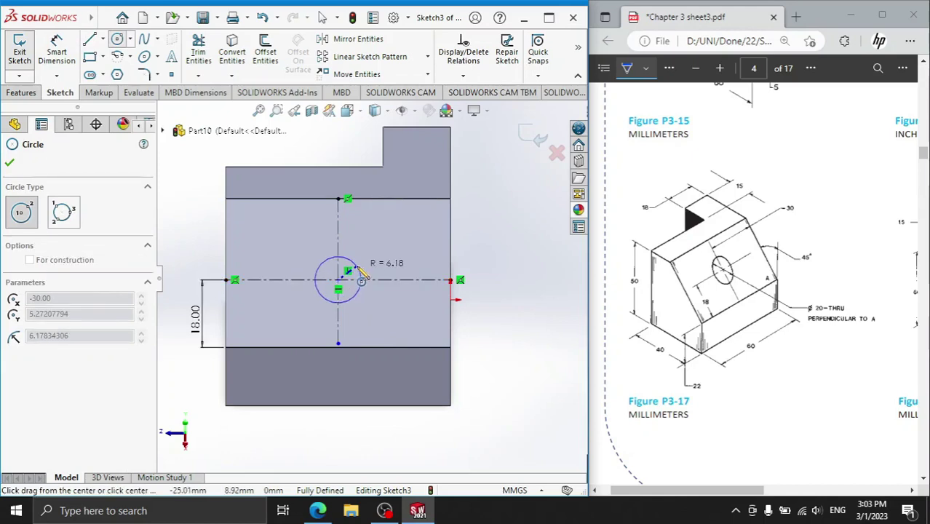
left_click(361, 271)
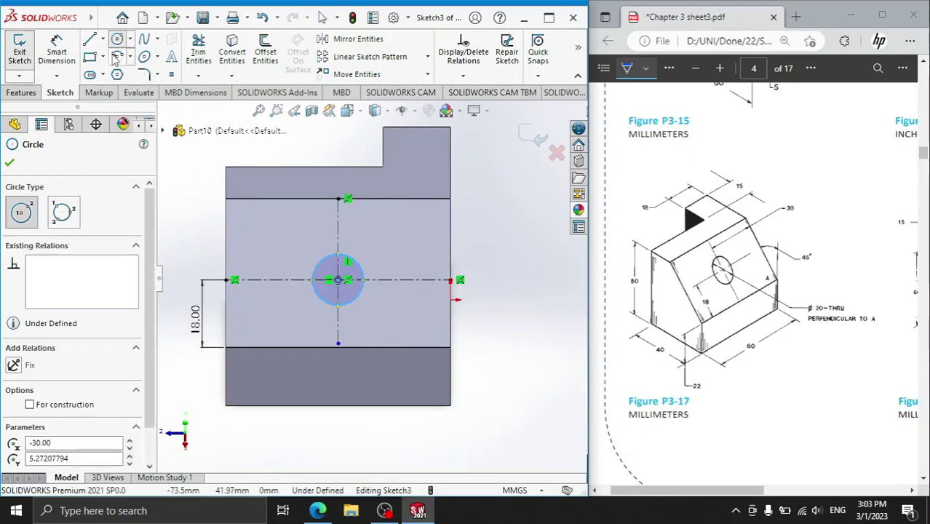
left_click(71, 56)
left_click(346, 258)
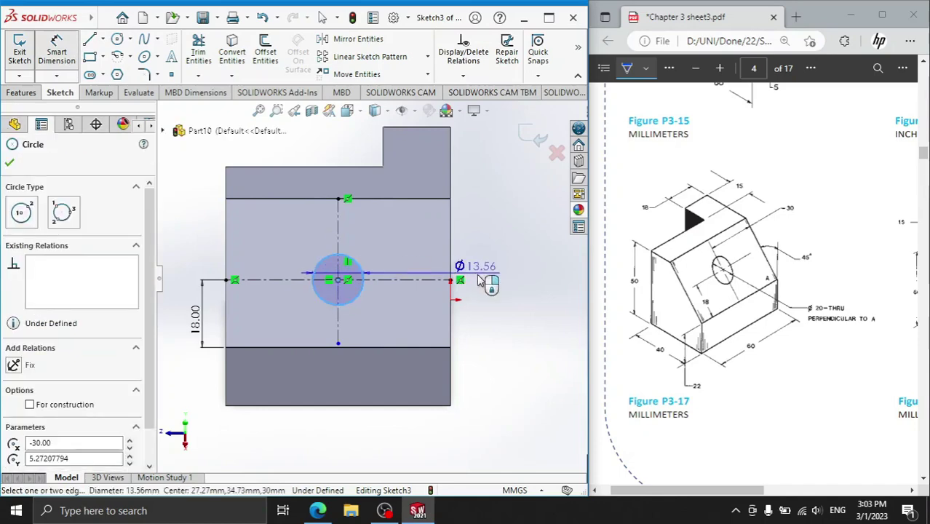
left_click(332, 441)
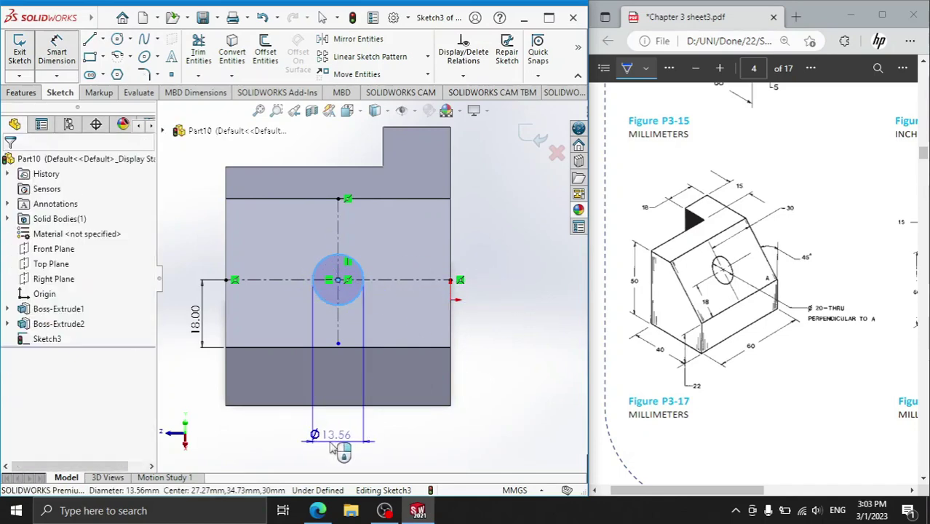
type("20")
key("Return")
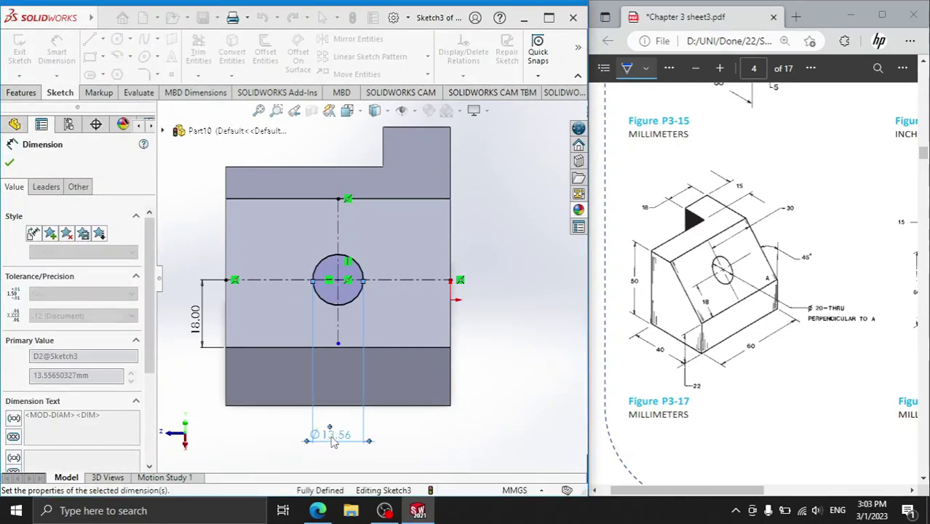
left_click(10, 164)
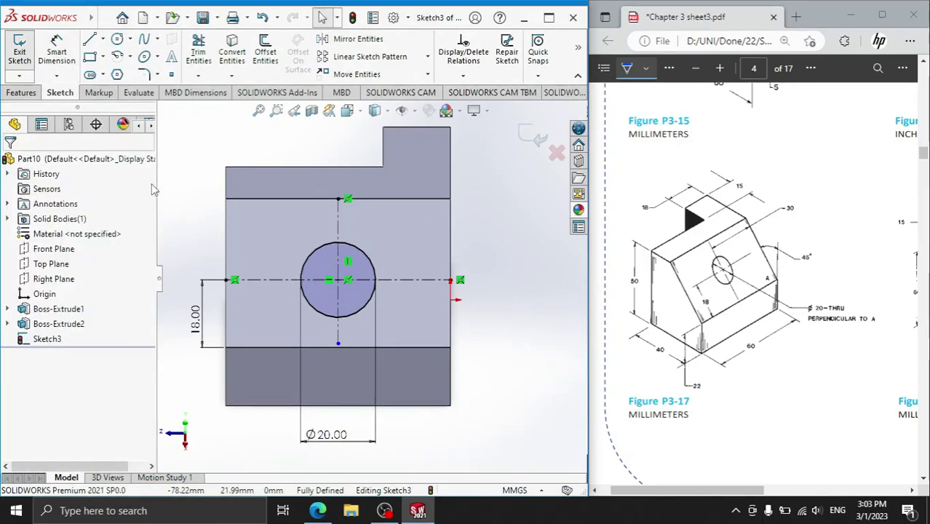
Step: Cut-extrude the circle through the block, perpendicular to the slanted face, with a blind depth of 63 mm
mouse_move(201, 220)
middle_mouse_down()
mouse_move(244, 226)
mouse_move(267, 206)
middle_mouse_up()
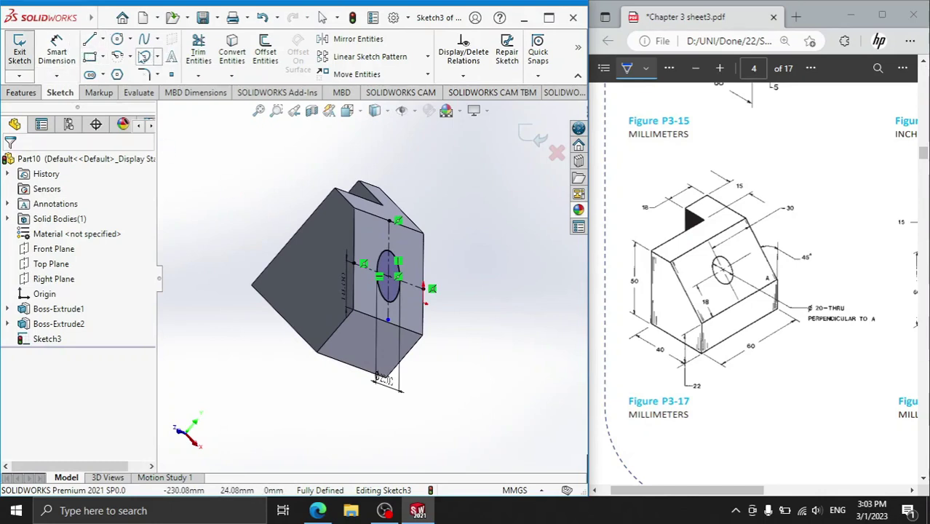
left_click(29, 93)
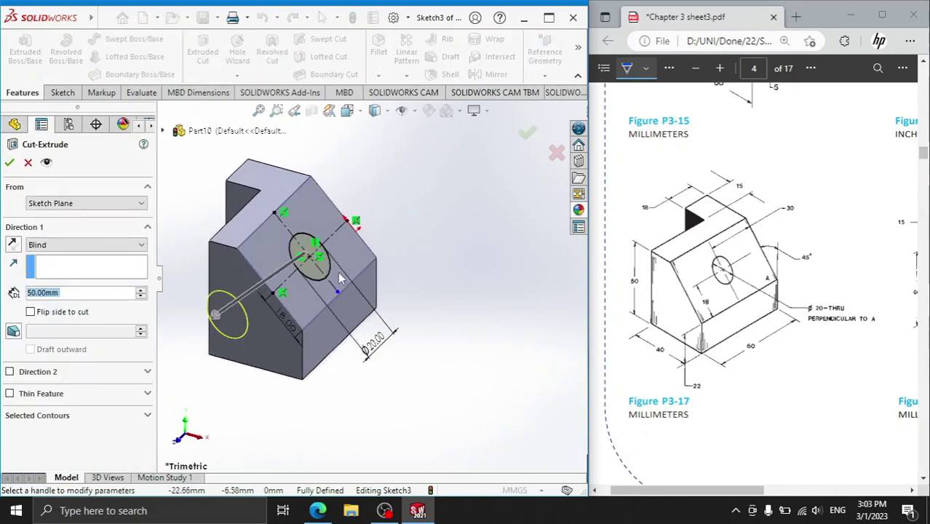
left_click_drag(215, 322, 294, 275)
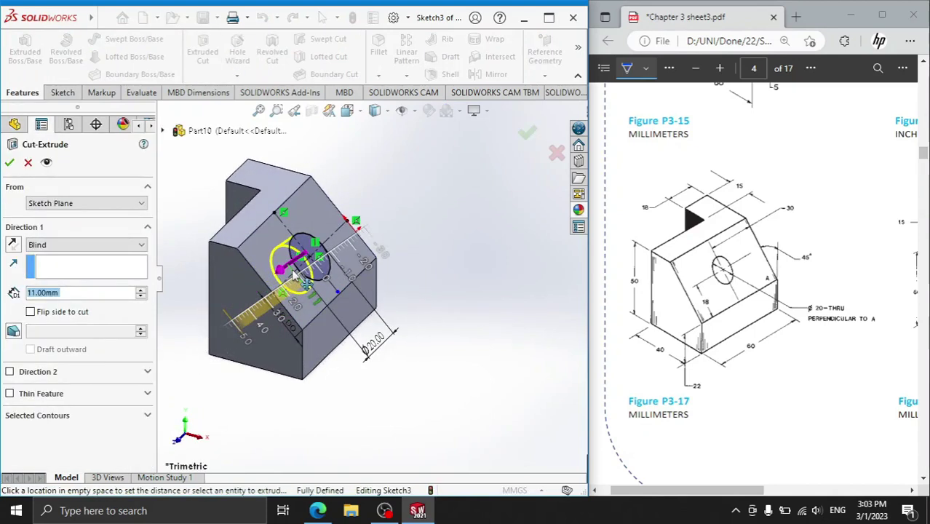
left_click_drag(297, 274, 169, 396)
left_click(9, 162)
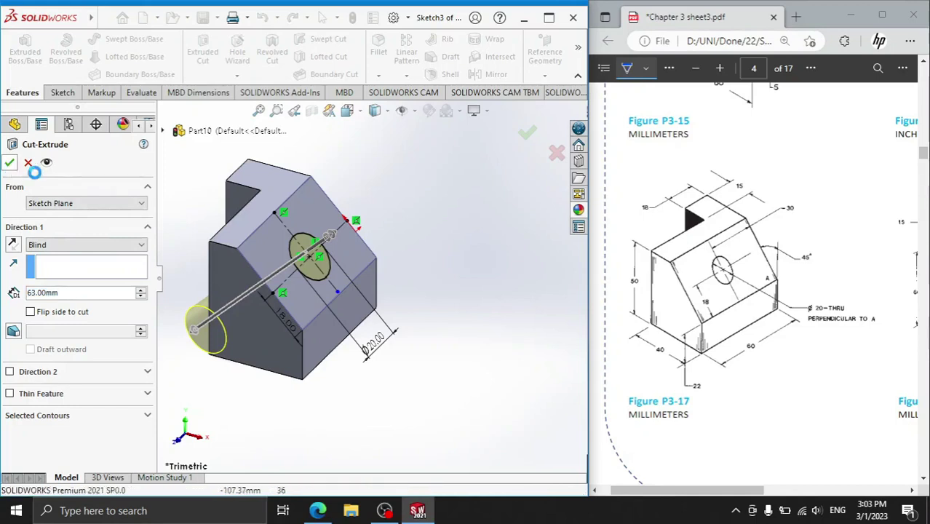
Step: Maximize the modelling window and apply a magenta colour to the whole part
middle_click_drag(294, 275, 307, 264)
scroll(307, 263, "down", 3)
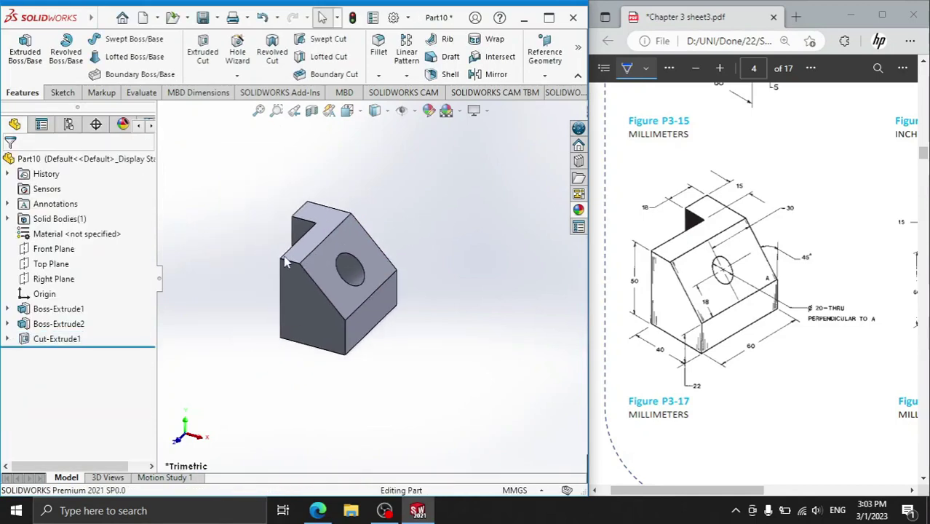
scroll(455, 208, "down", 2)
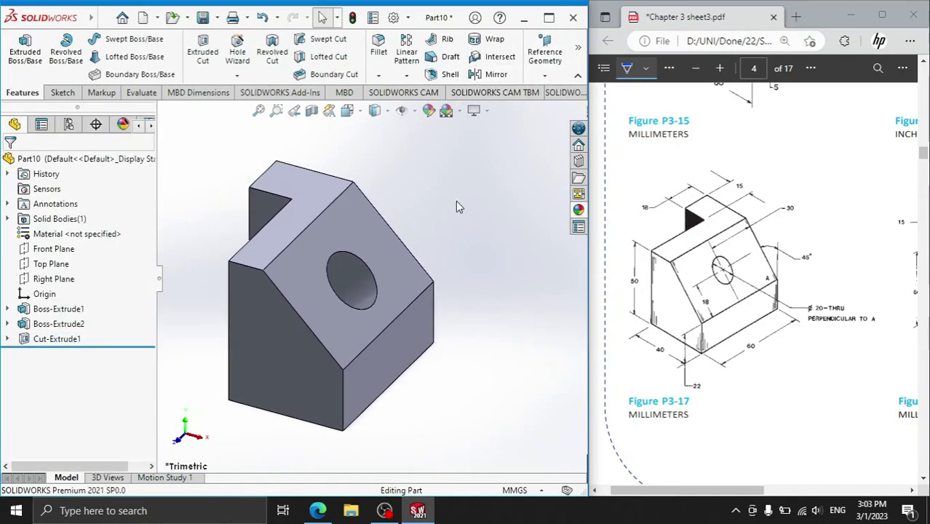
left_click(550, 17)
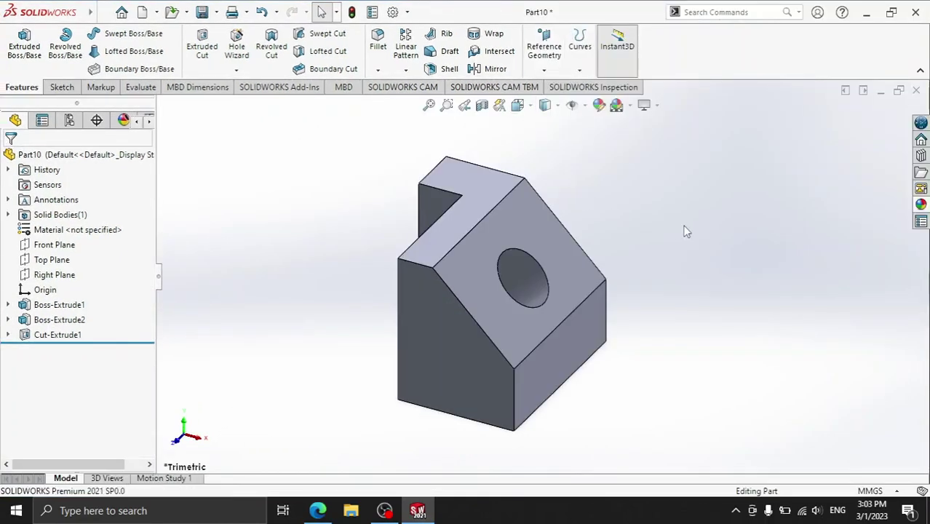
scroll(684, 233, "up", 2)
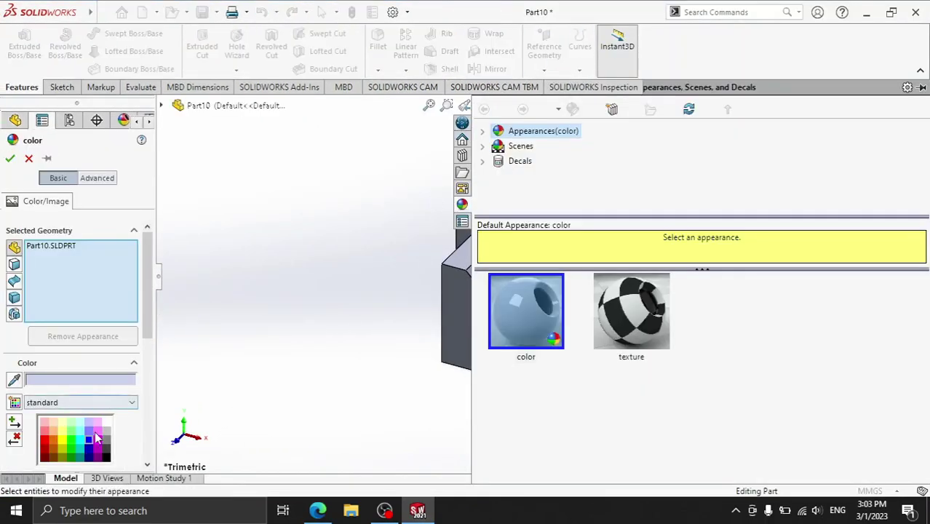
left_click(97, 438)
left_click(11, 157)
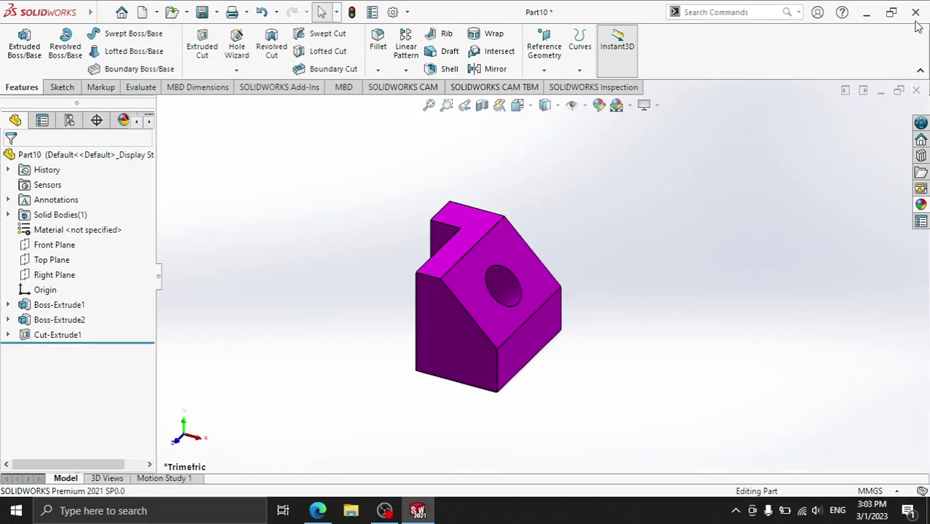
Step: Create a new part document and close the finished part without saving it
key("ctrl+n")
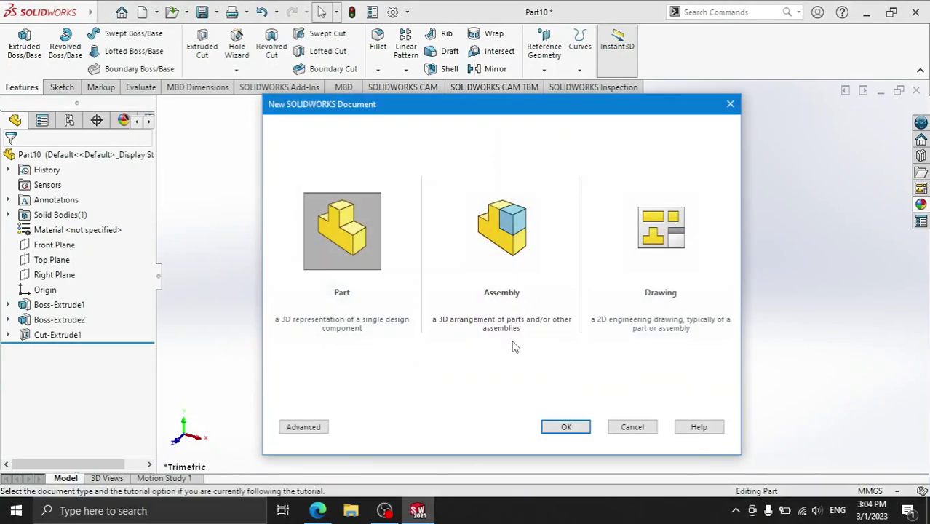
left_click(564, 427)
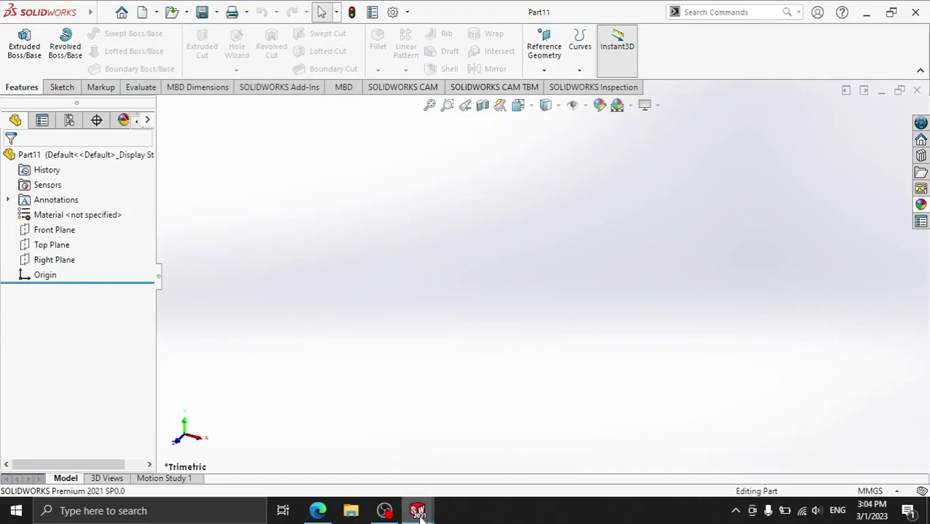
mouse_move(420, 513)
left_click(406, 410)
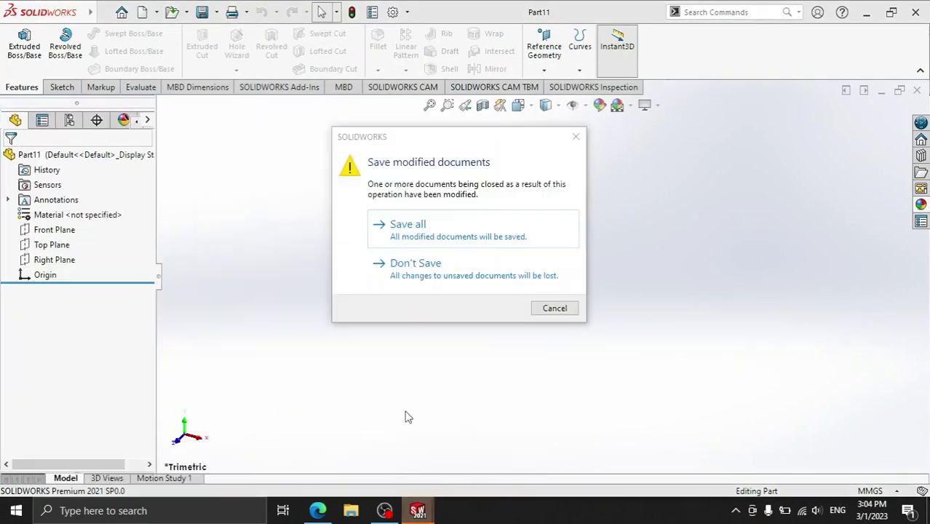
left_click(445, 280)
Step: Arrange the modelling window side by side with the PDF and bring Figure P3-18 into view there
left_click(890, 12)
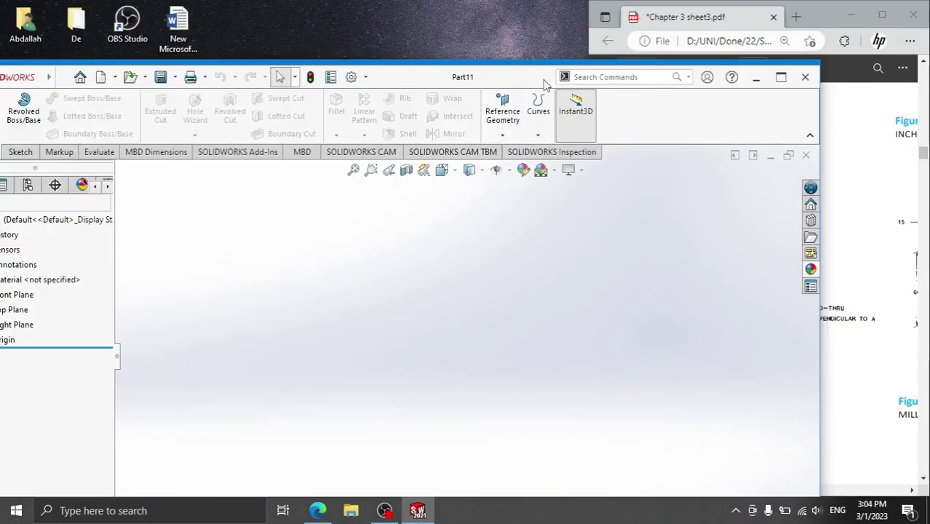
left_click_drag(545, 86, 51, 130)
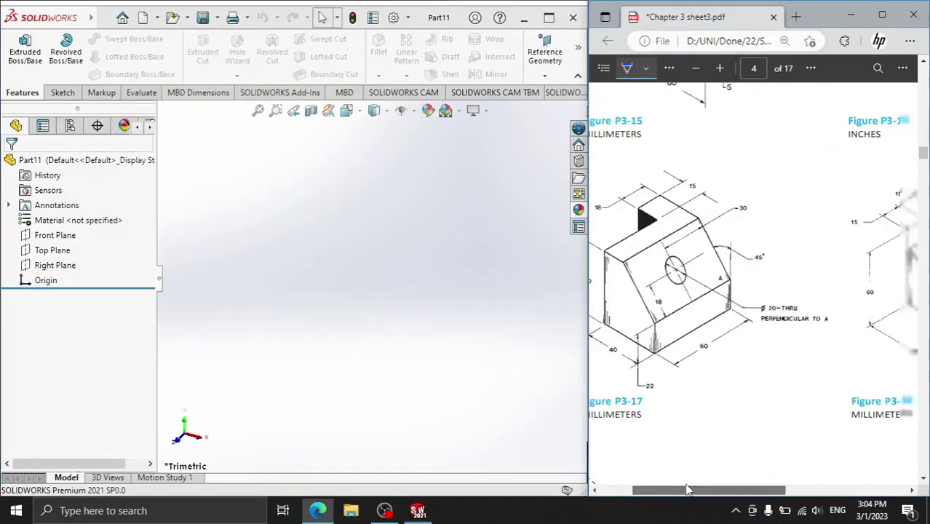
left_click_drag(633, 490, 767, 482)
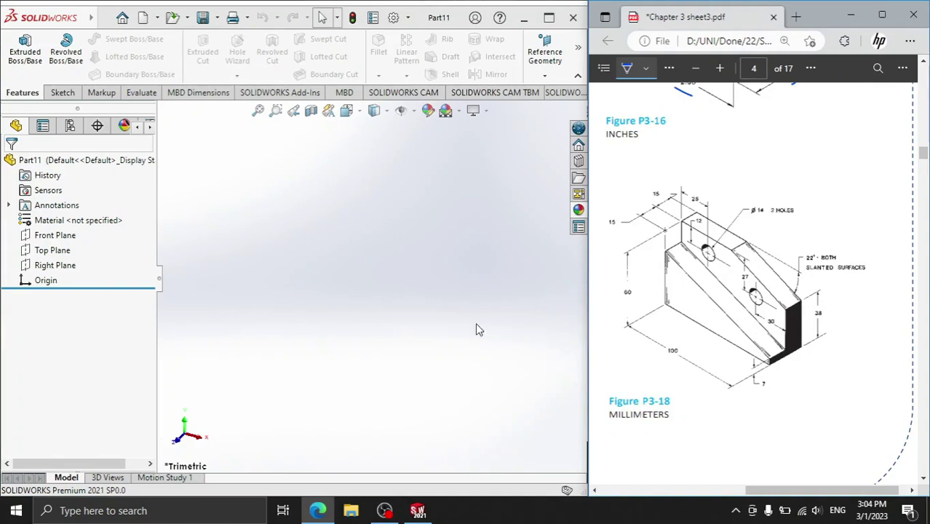
Step: Sketch a closed four-sided wedge profile on the Front Plane from the origin, about 87 mm long and 39 mm high, sloping down to a short vertical end
left_click(63, 92)
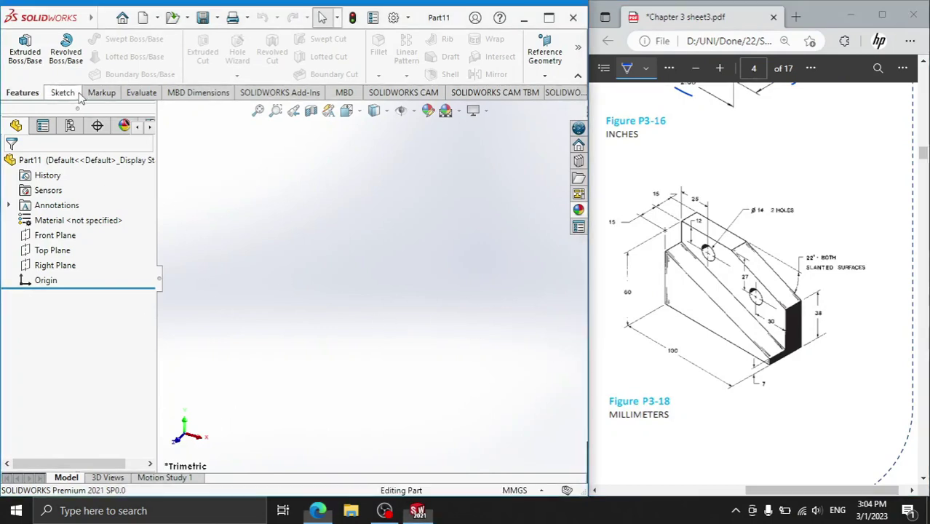
left_click(19, 51)
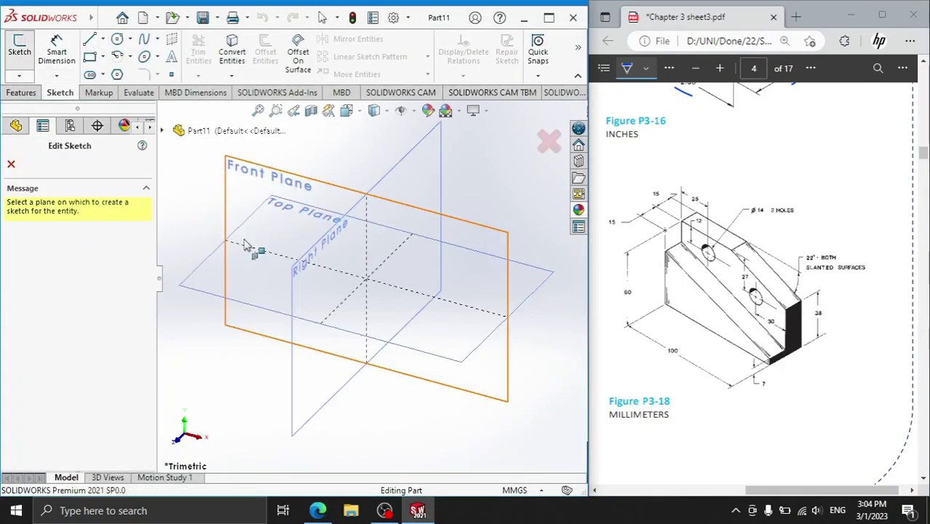
left_click(242, 198)
key("l")
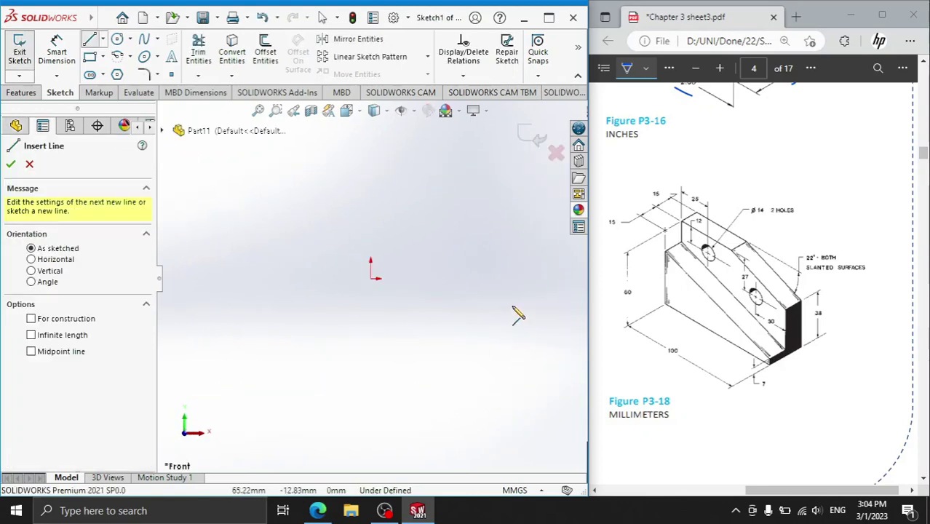
left_click(561, 279)
left_click(371, 278)
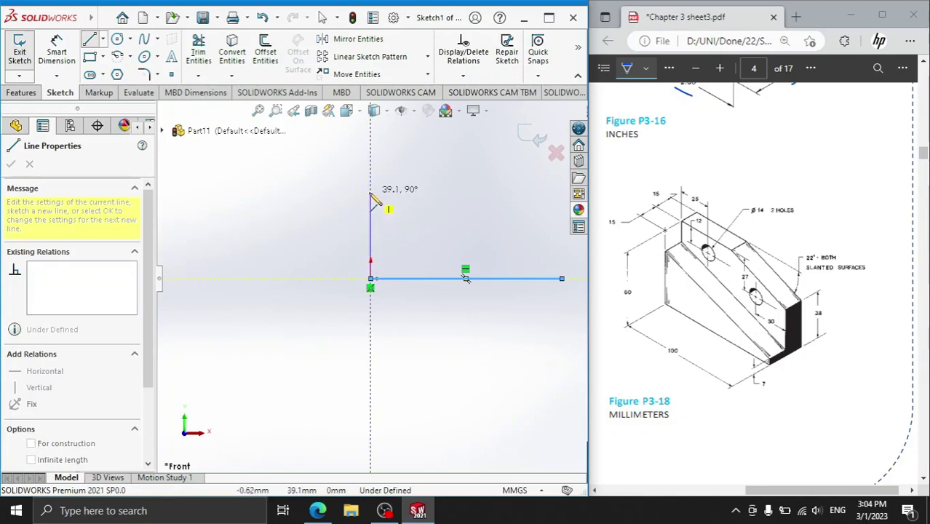
left_click(400, 193)
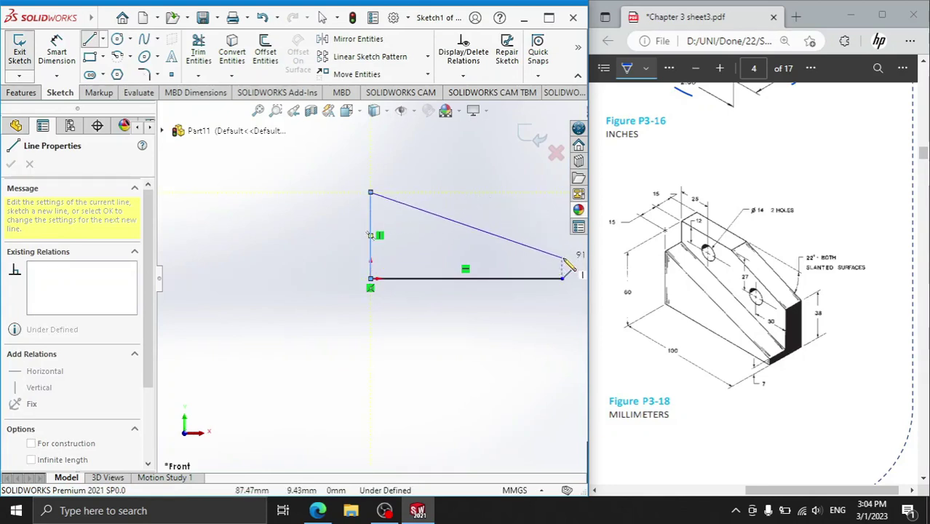
left_click(562, 259)
left_click(562, 278)
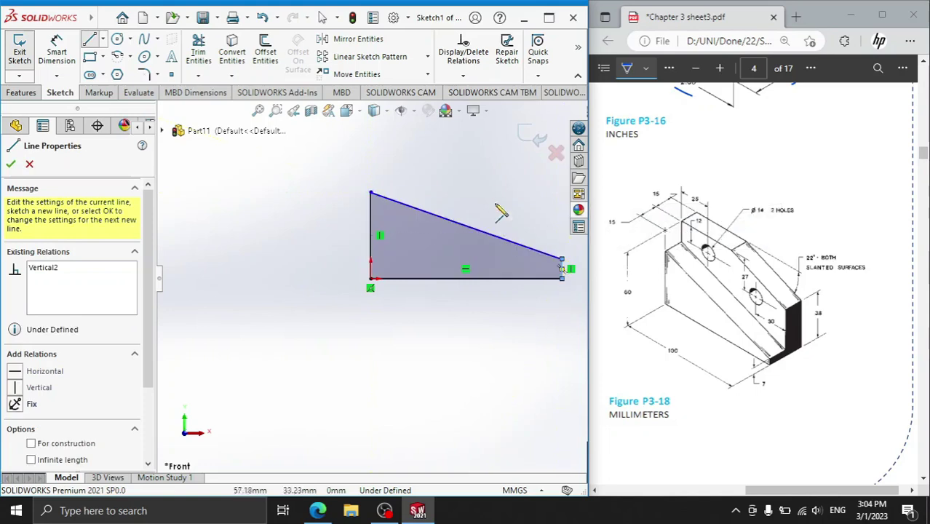
right_click(458, 167)
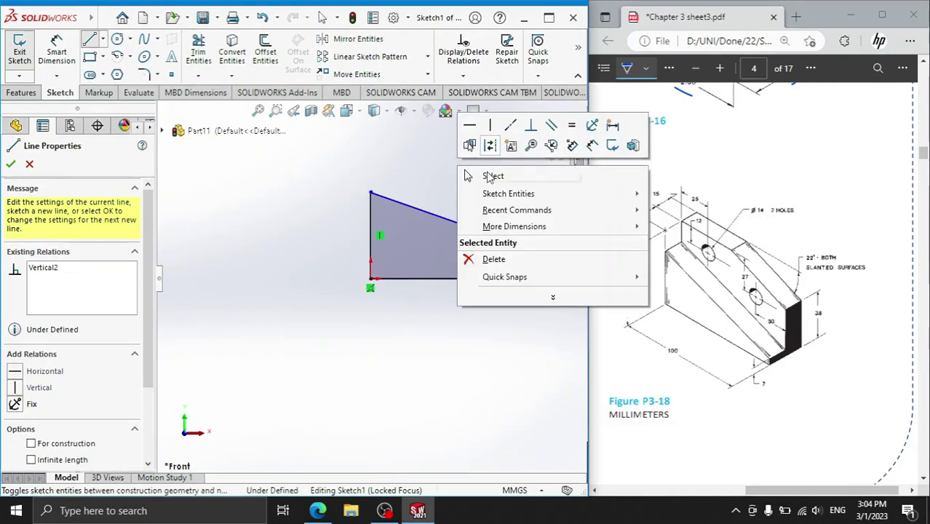
left_click(475, 175)
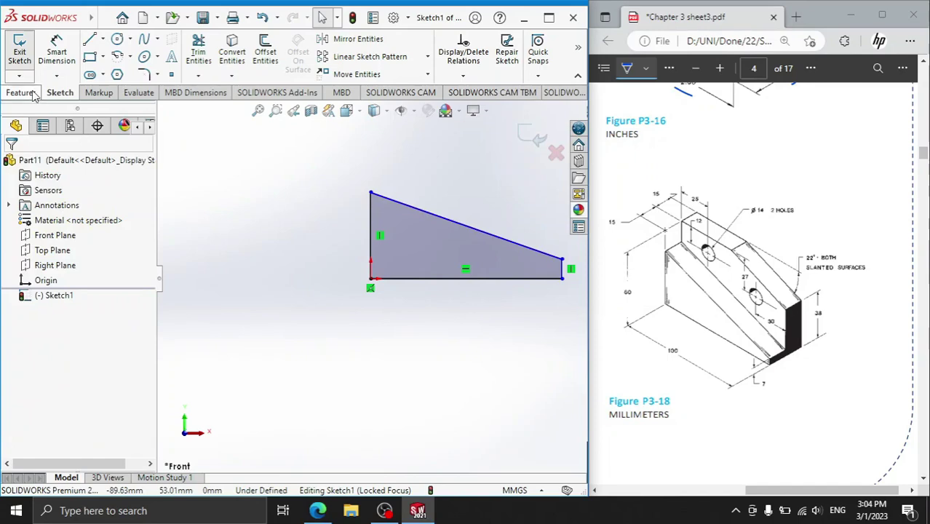
Step: Dimension the wedge profile's base to 100 mm and its short vertical end to 7 mm
left_click(56, 52)
left_click(419, 282)
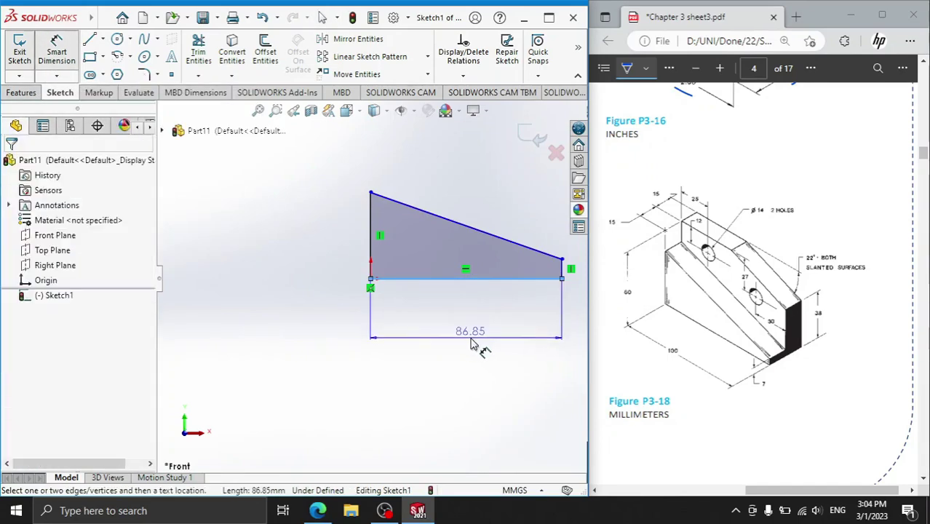
left_click(474, 342)
type("100")
key("Return")
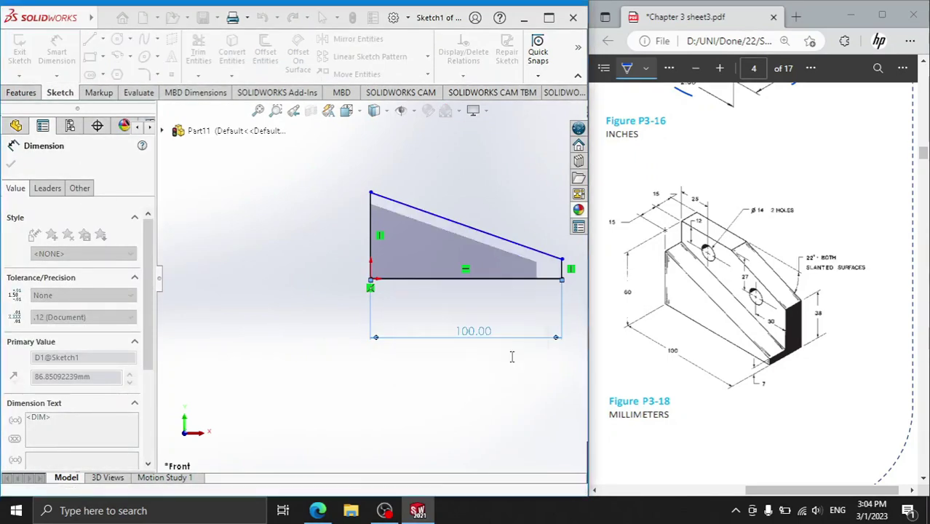
left_click(563, 272)
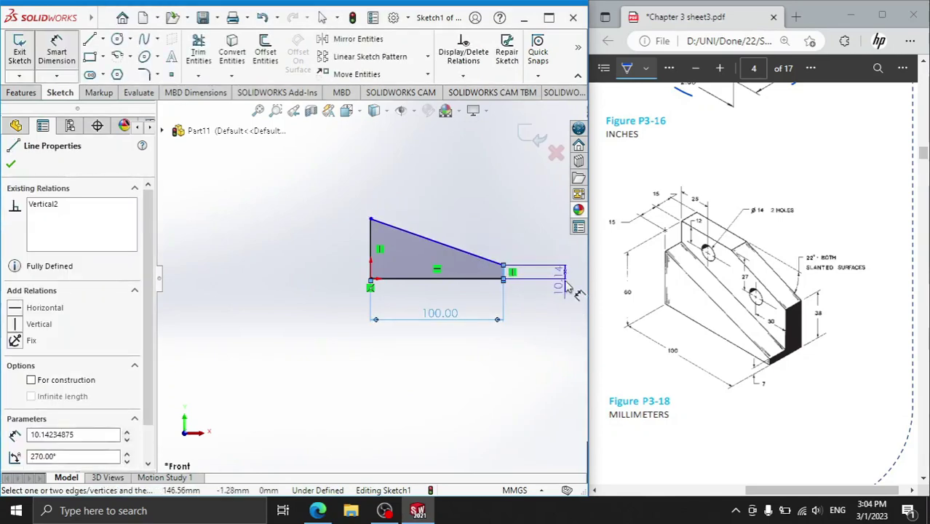
left_click(567, 279)
type("7")
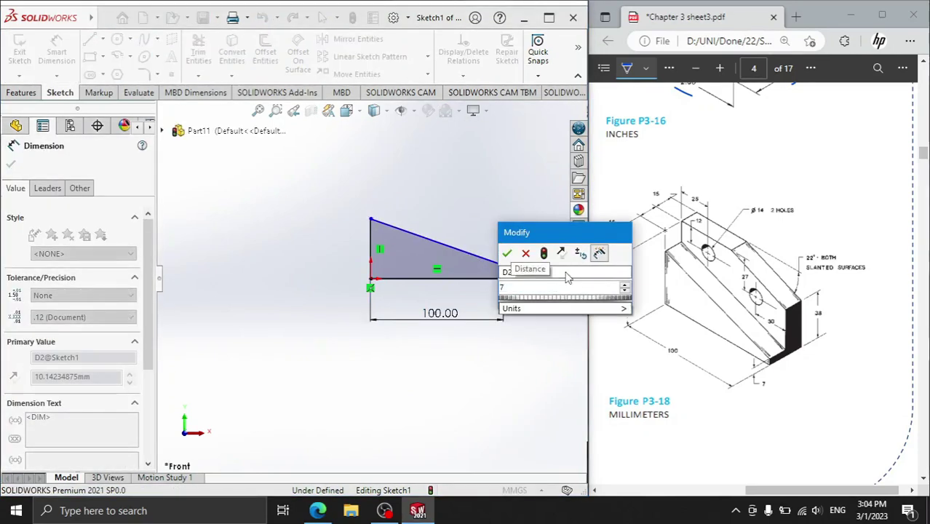
key("Return")
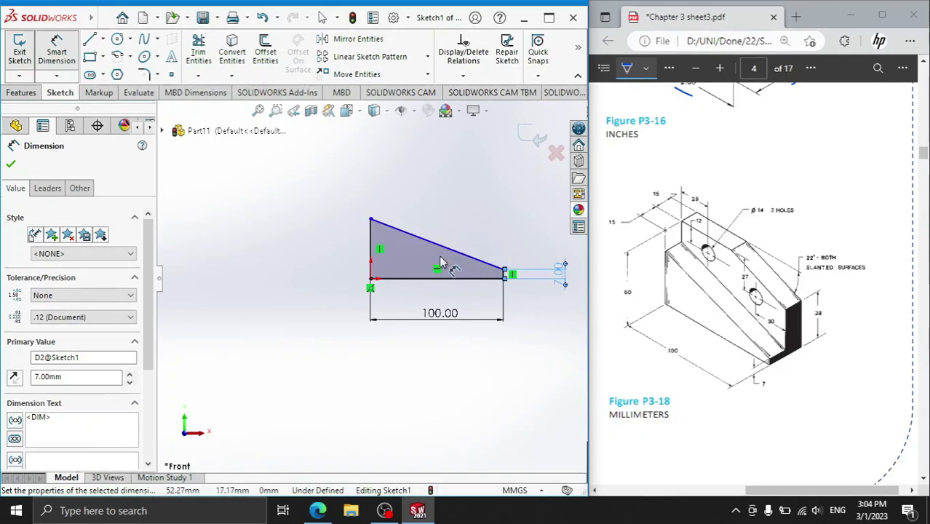
Step: Dimension the wedge profile's tall vertical side to 45 mm and end the dimensioning
scroll(440, 262, "down", 2)
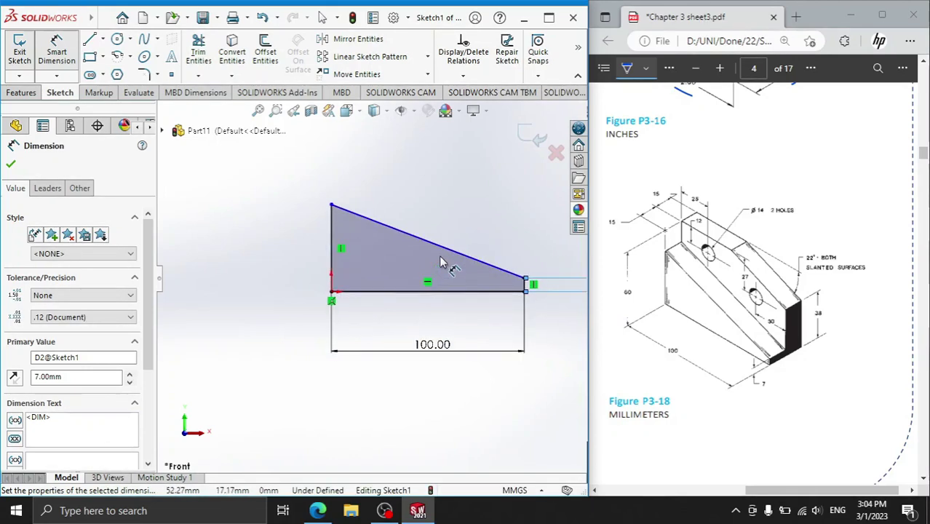
left_click(331, 231)
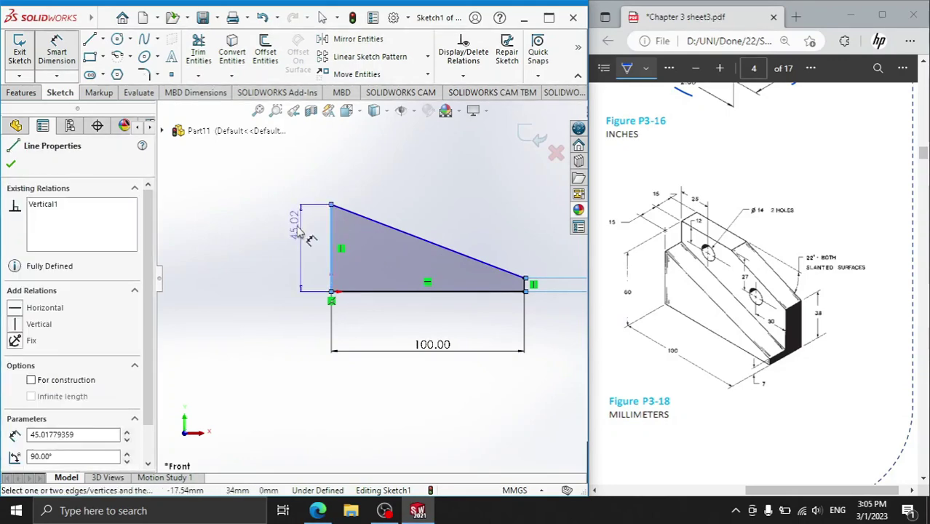
left_click(278, 245)
type("45")
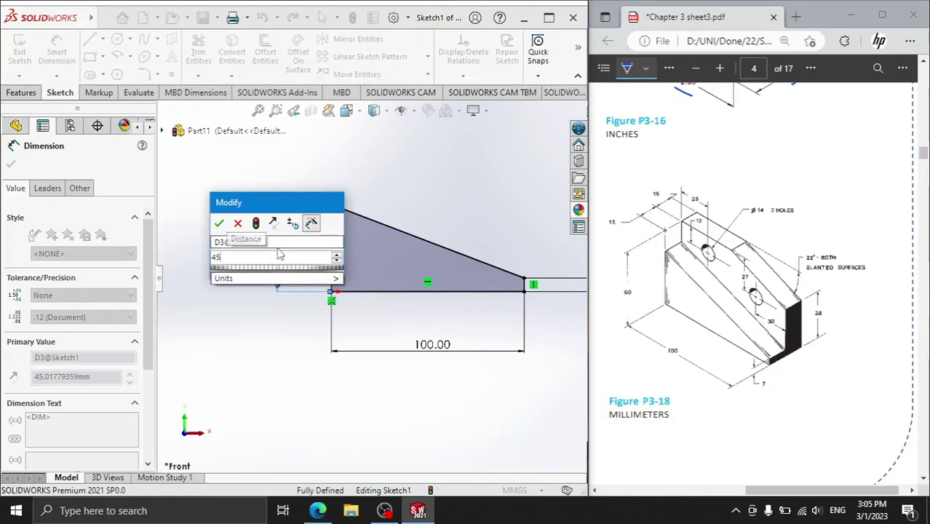
key("Return")
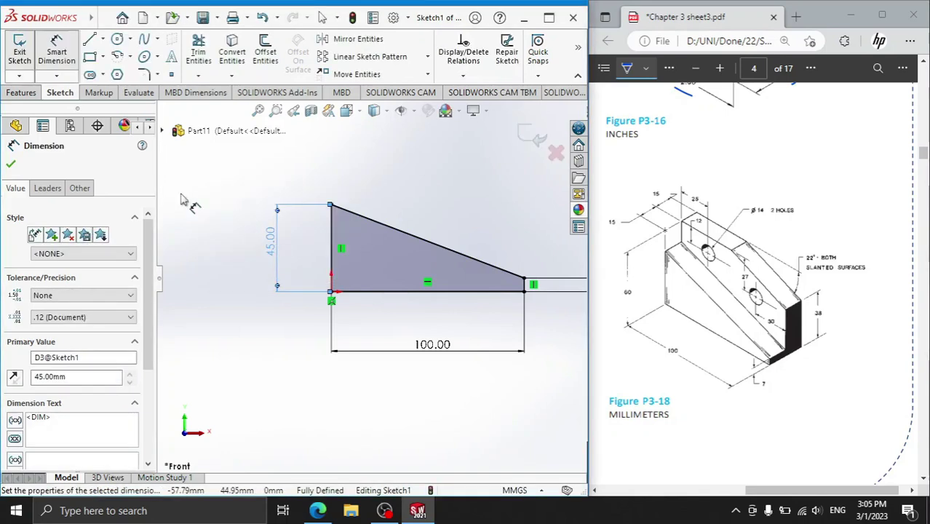
left_click(11, 164)
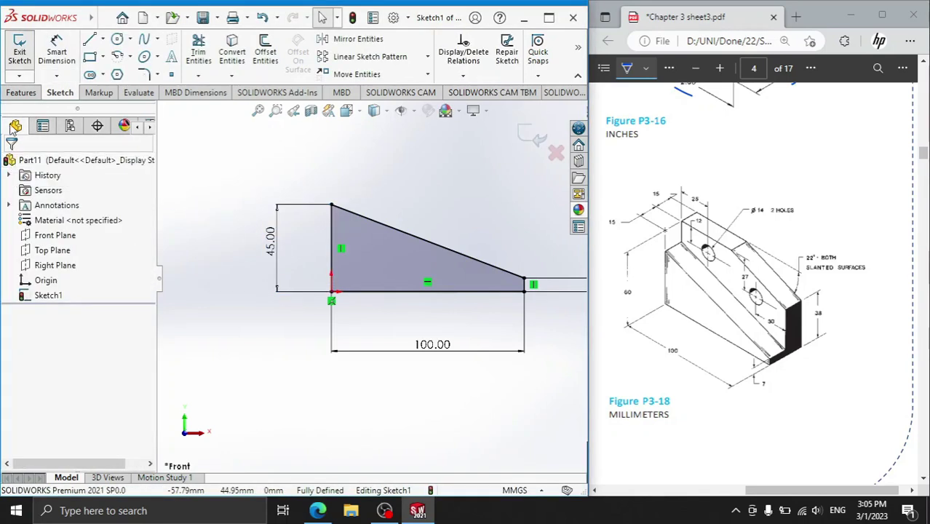
Step: Extrude the wedge profile as a boss with a blind depth of 15 mm
left_click(21, 92)
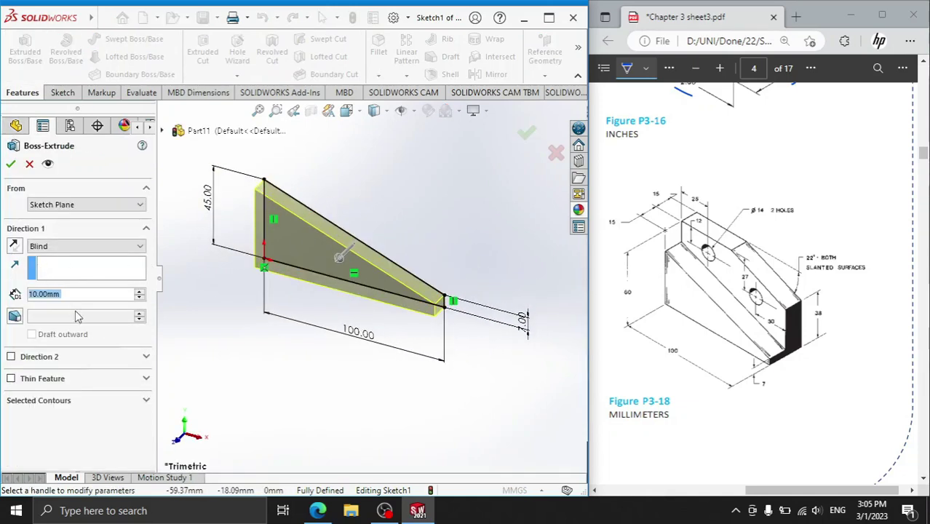
type("15")
key("Return")
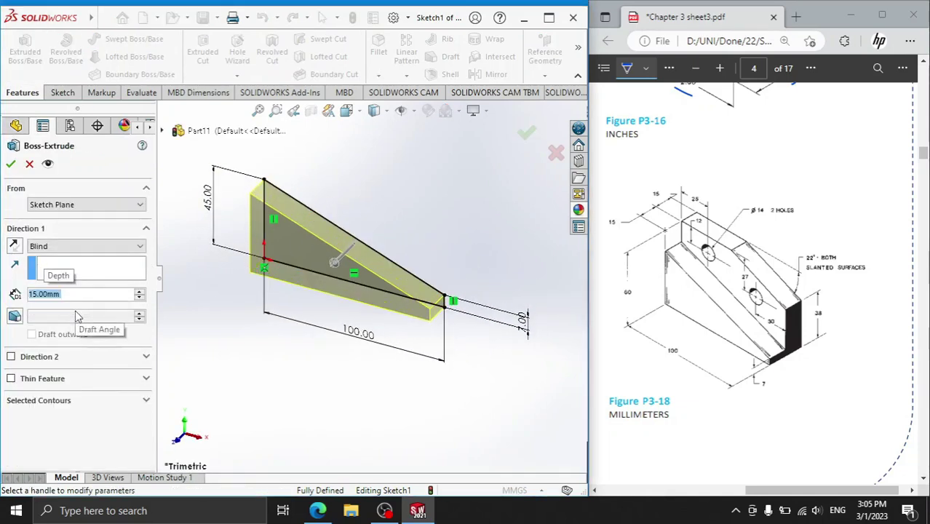
left_click(11, 164)
Step: Sketch a closed five-sided profile on the wedge's front face, about 59 mm high, spanning the full base, with a sloped upper corner
left_click(321, 266)
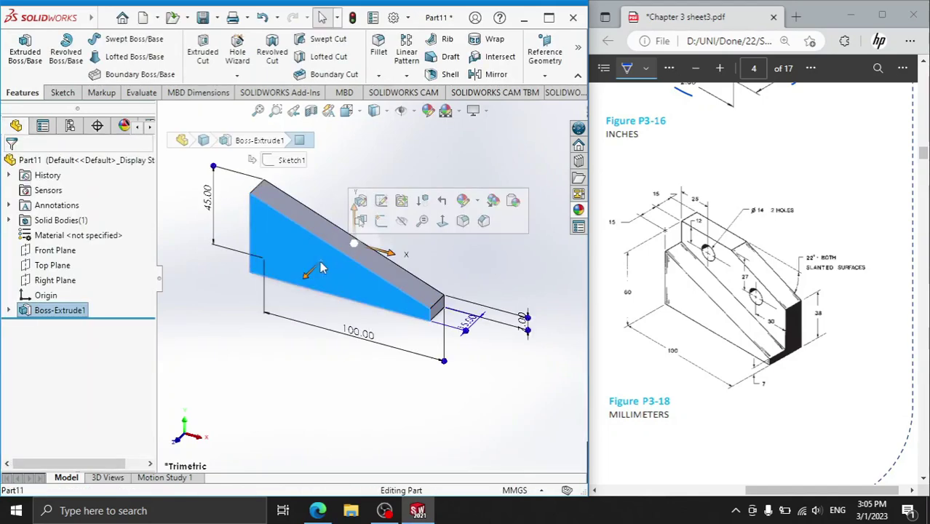
left_click(381, 222)
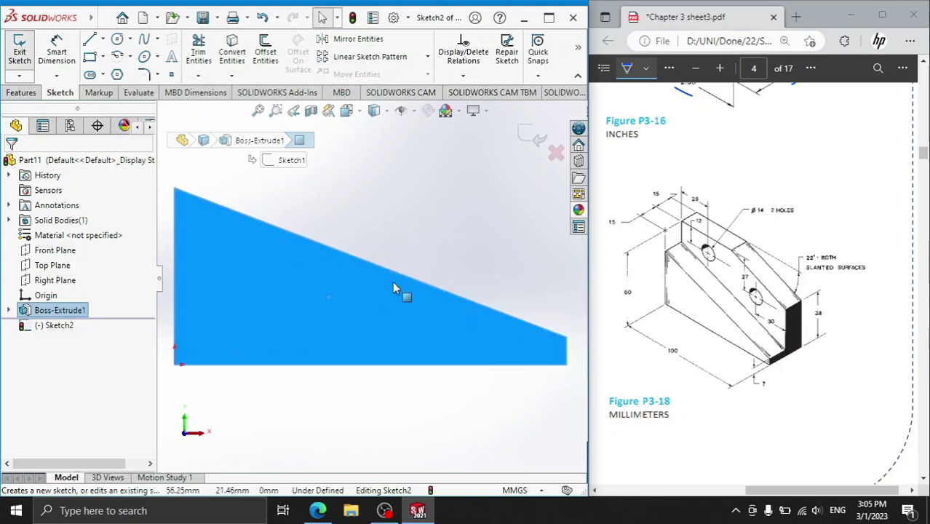
left_click(90, 39)
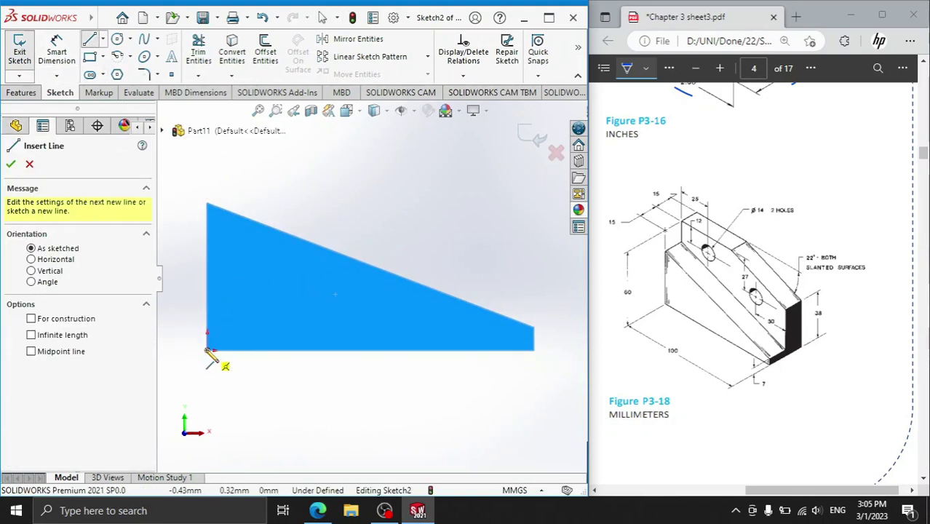
left_click(207, 350)
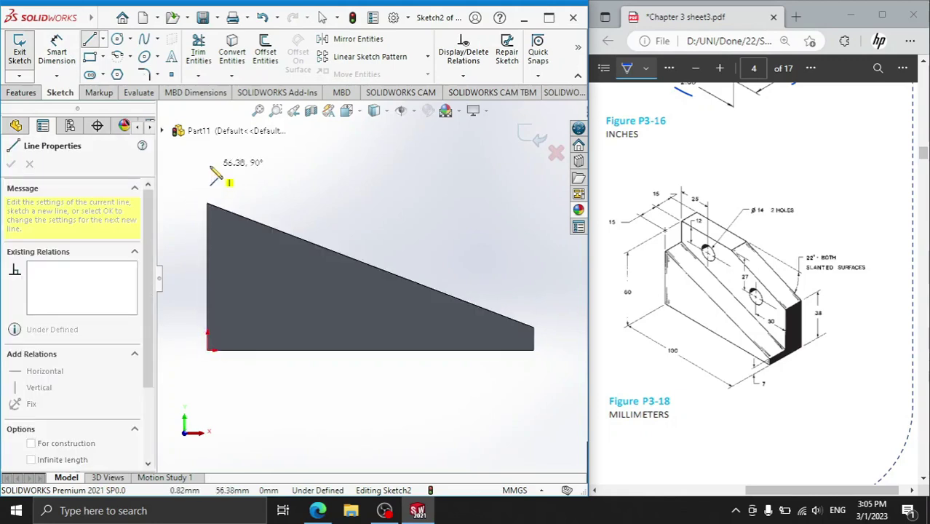
left_click(207, 157)
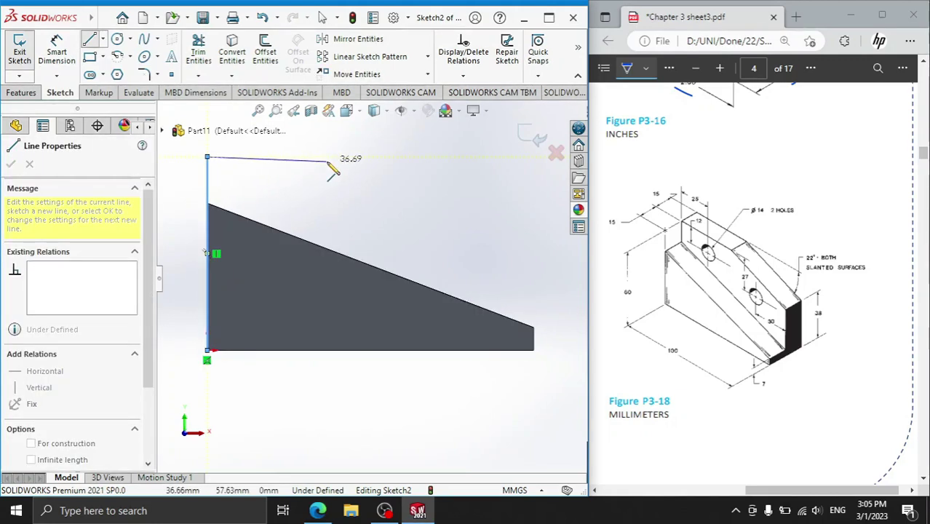
left_click(385, 157)
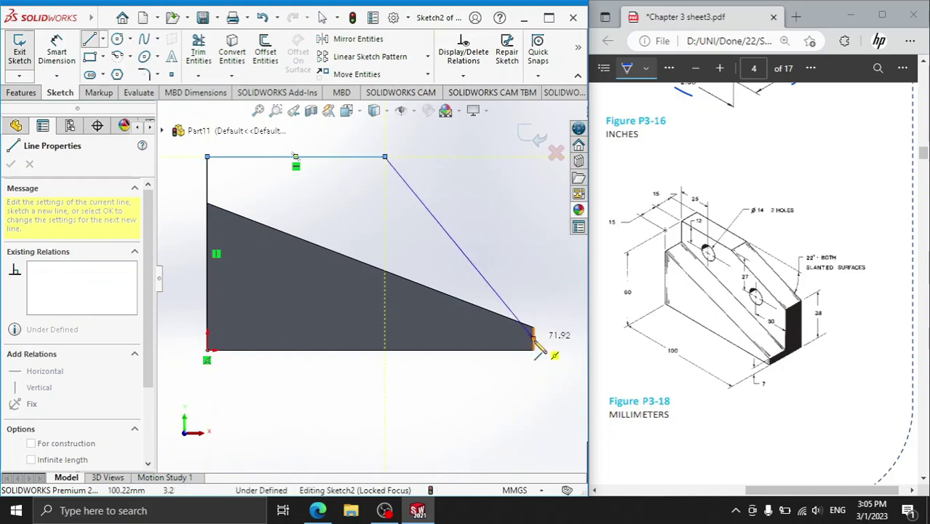
left_click(534, 250)
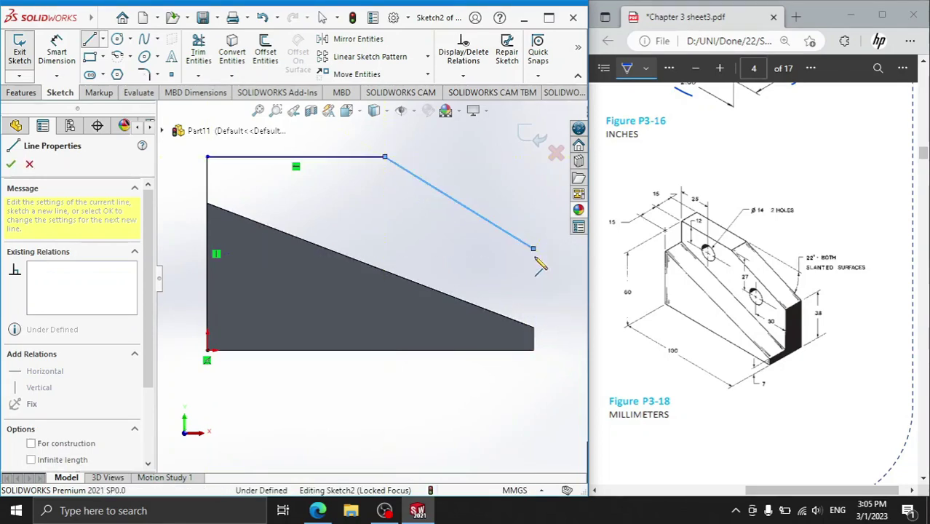
left_click(534, 350)
left_click(207, 350)
right_click(315, 211)
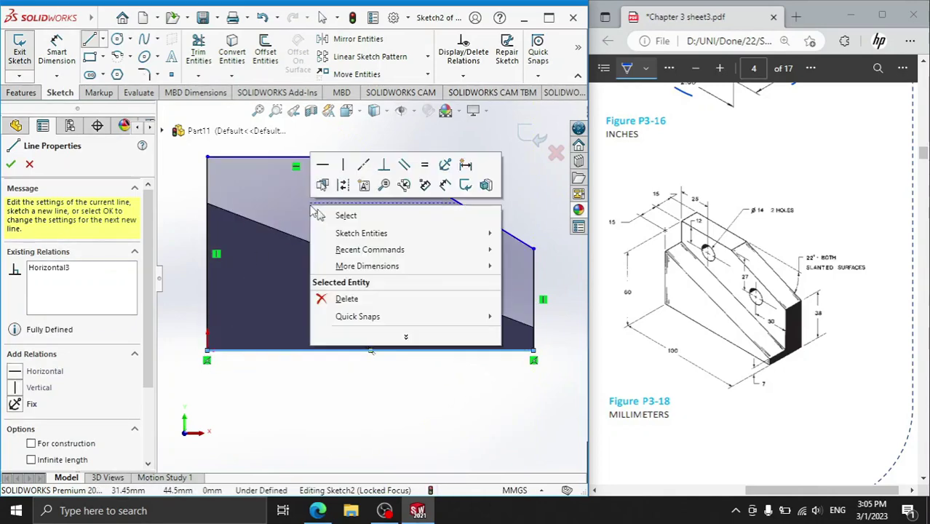
left_click(320, 216)
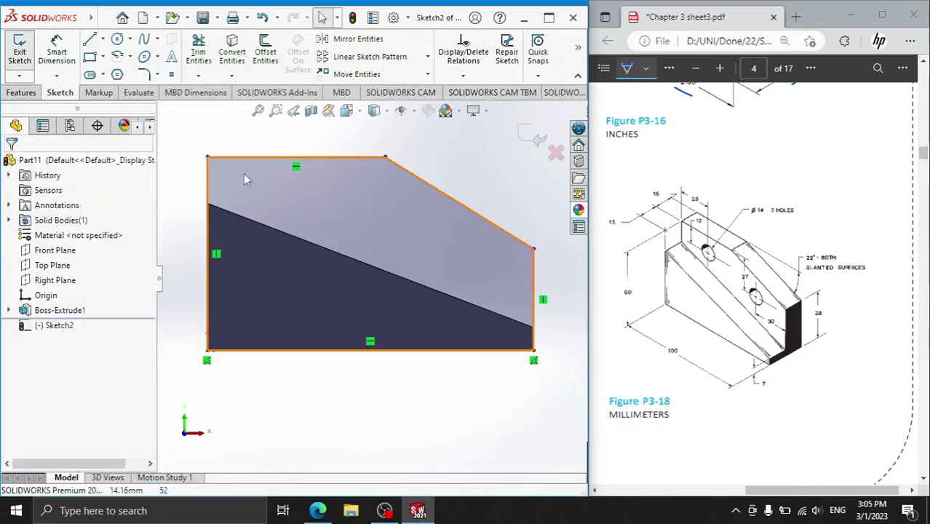
Step: Dimension the tall vertical side of the five-sided profile at the origin to 60 mm
left_click(207, 198)
key("d")
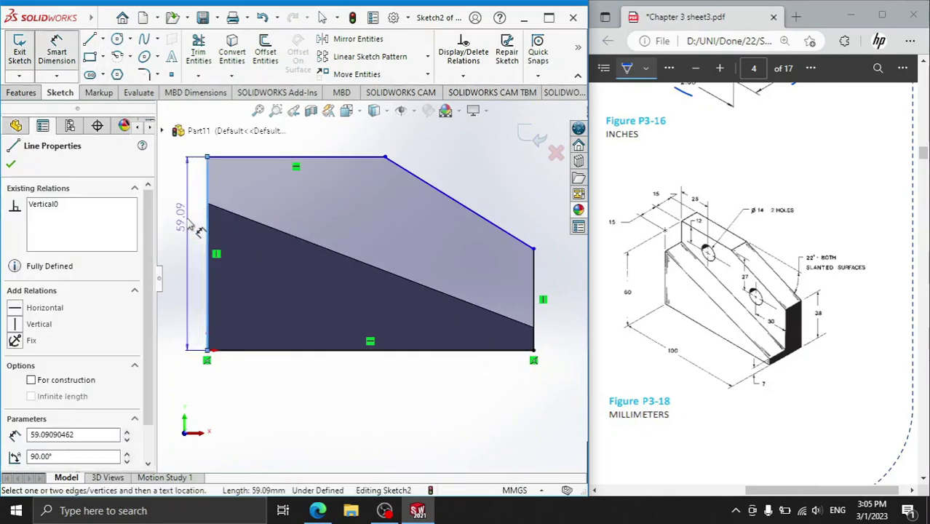
left_click(192, 249)
type("60")
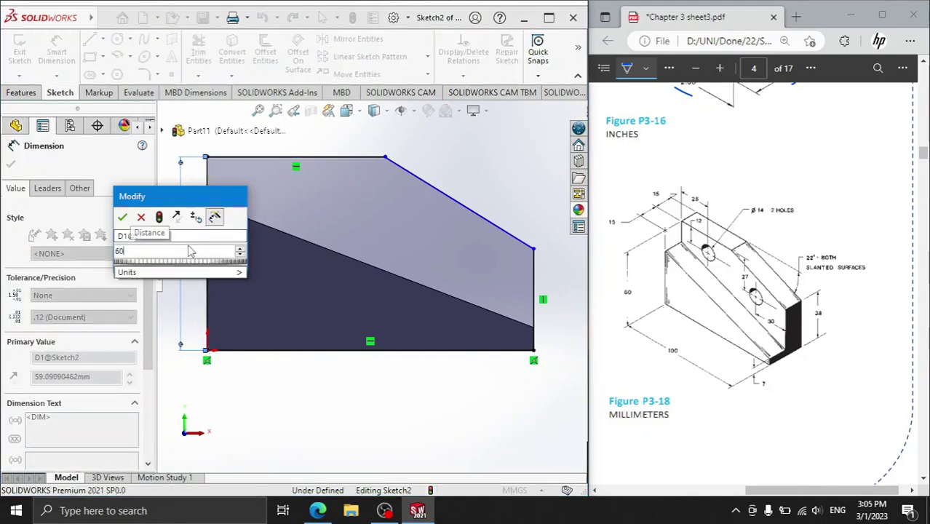
key("Return")
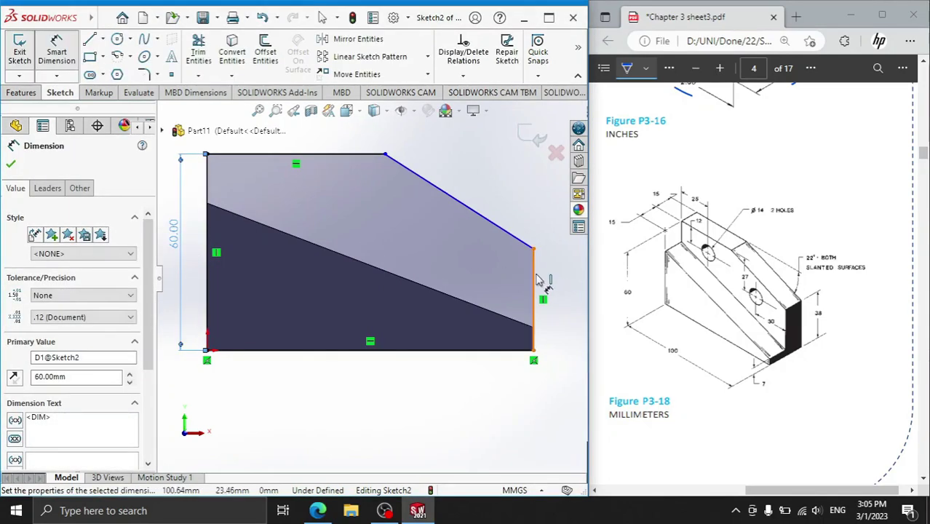
Step: Dimension the shorter vertical side of the five-sided profile to 38 mm
left_click(535, 280)
key("d")
left_click(557, 307)
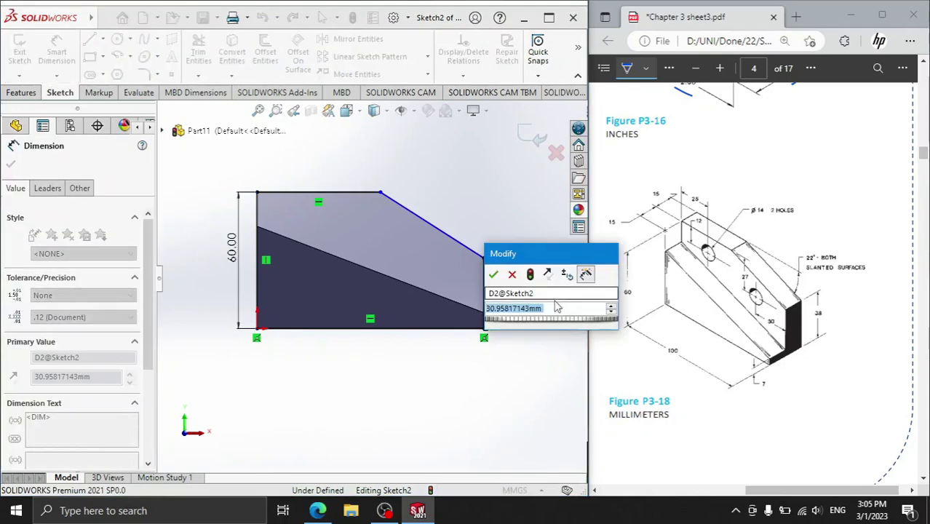
type("38")
key("Return")
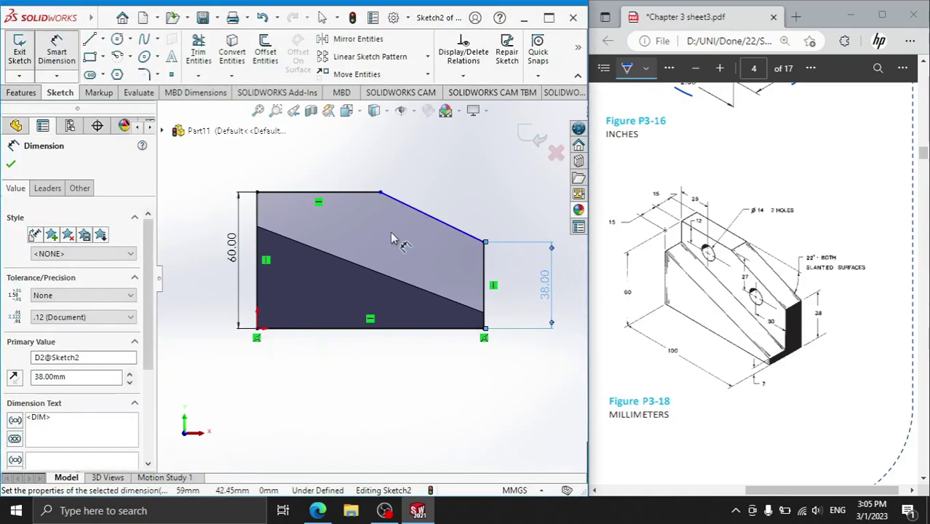
scroll(385, 225, "down", 3)
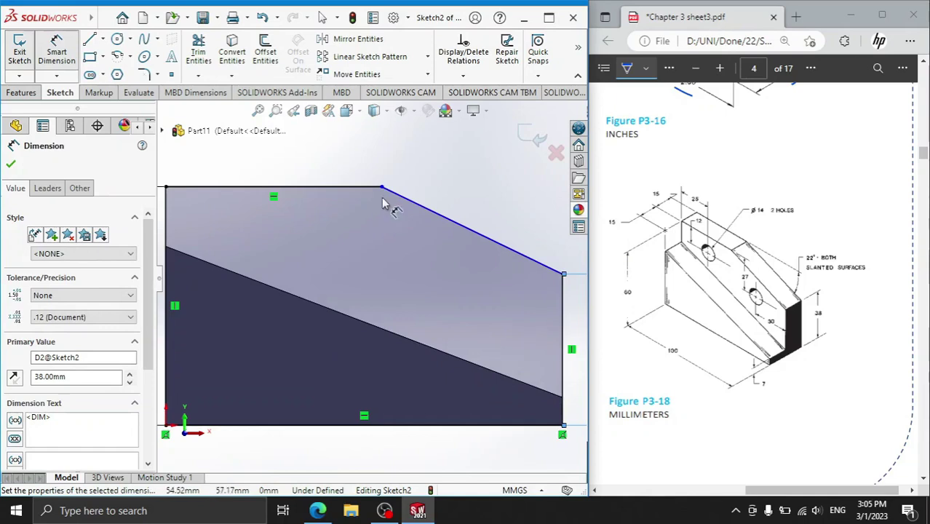
Step: Dimension the angle between the plate profile's sloped edge and its horizontal top edge to 22°
left_click(419, 210)
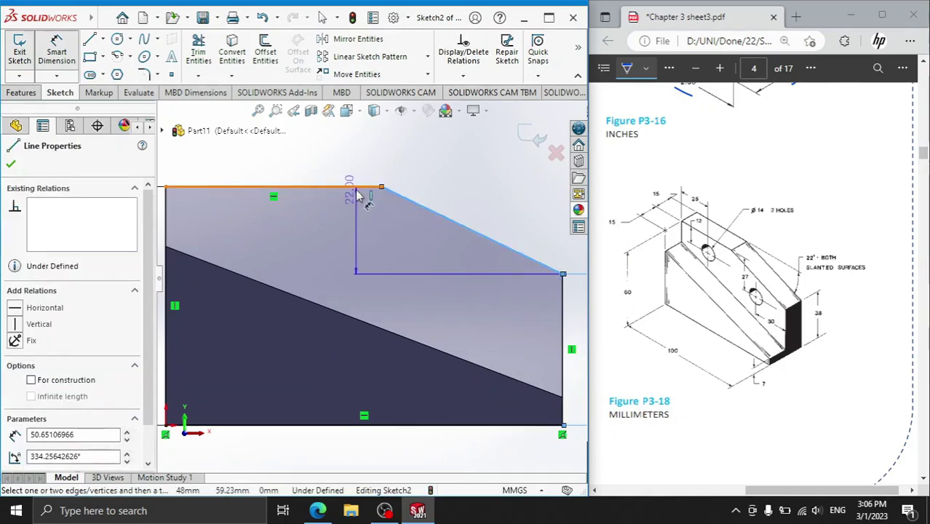
left_click(355, 189)
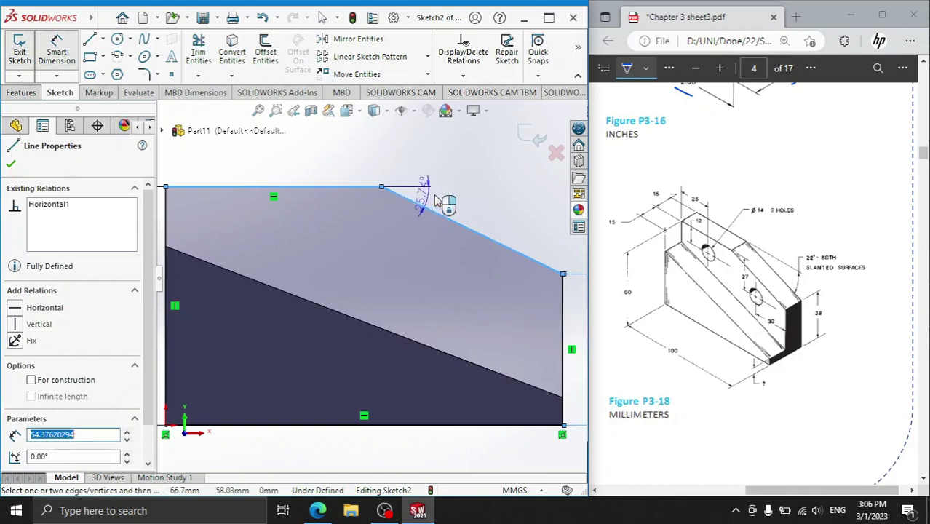
left_click(476, 201)
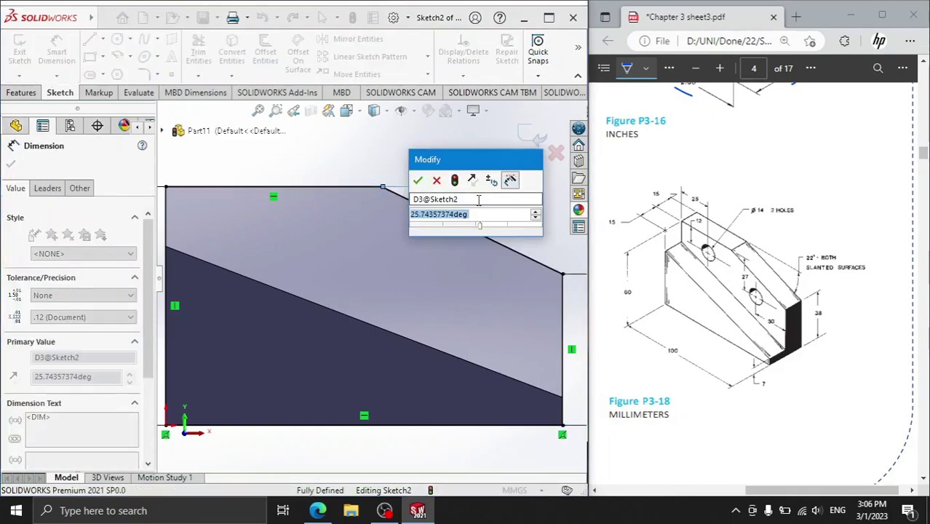
type("22")
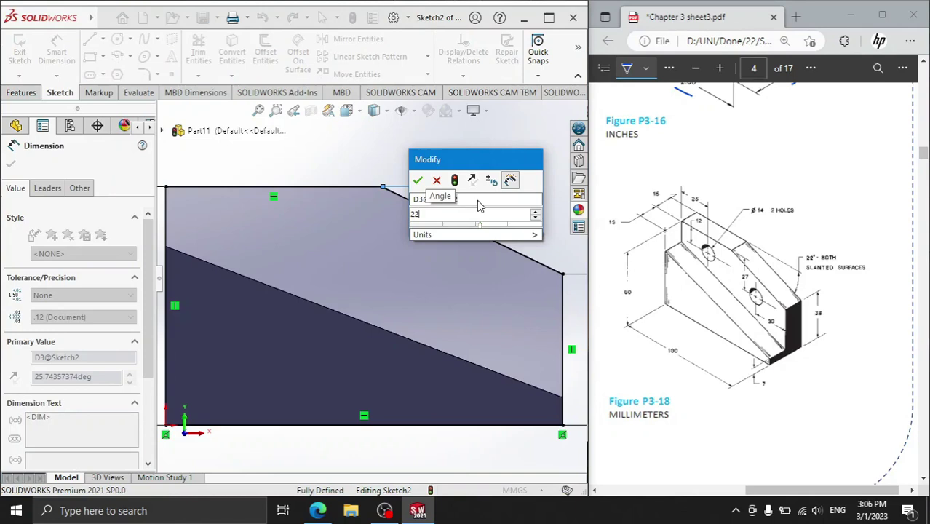
key("Return")
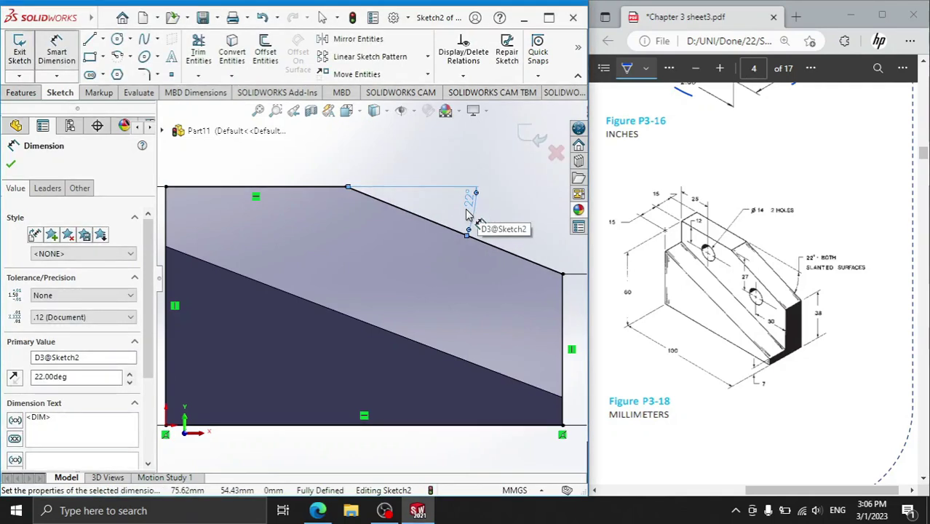
left_click(336, 188)
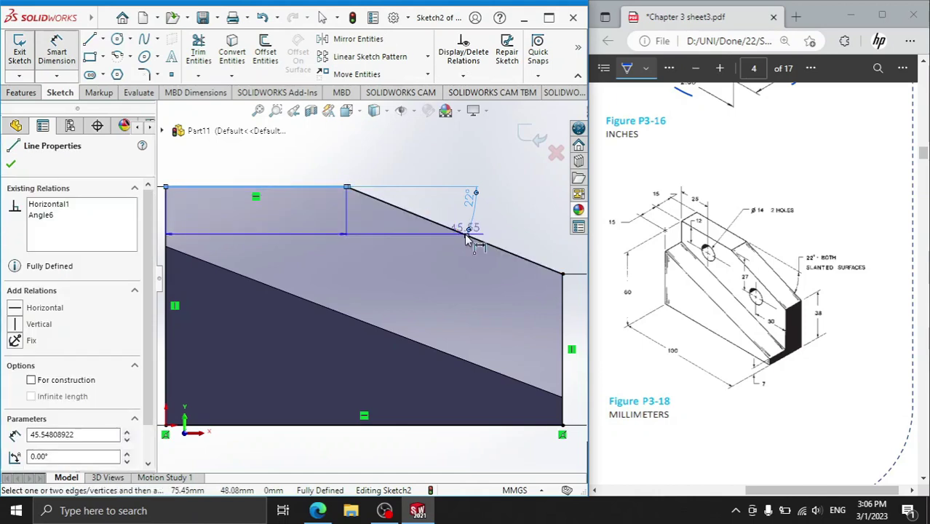
key("Escape")
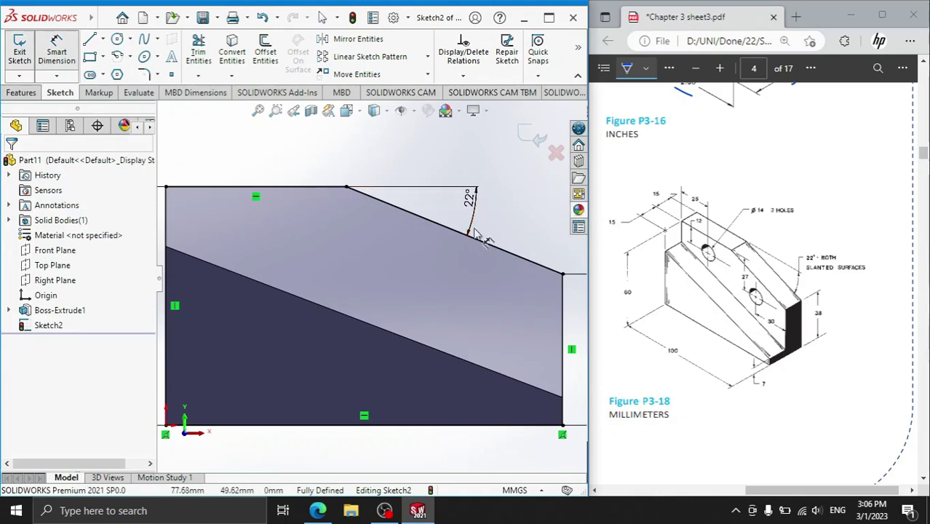
Step: Extrude the five-sided plate profile as a merged boss with a blind depth of 15 mm
scroll(393, 226, "up", 2)
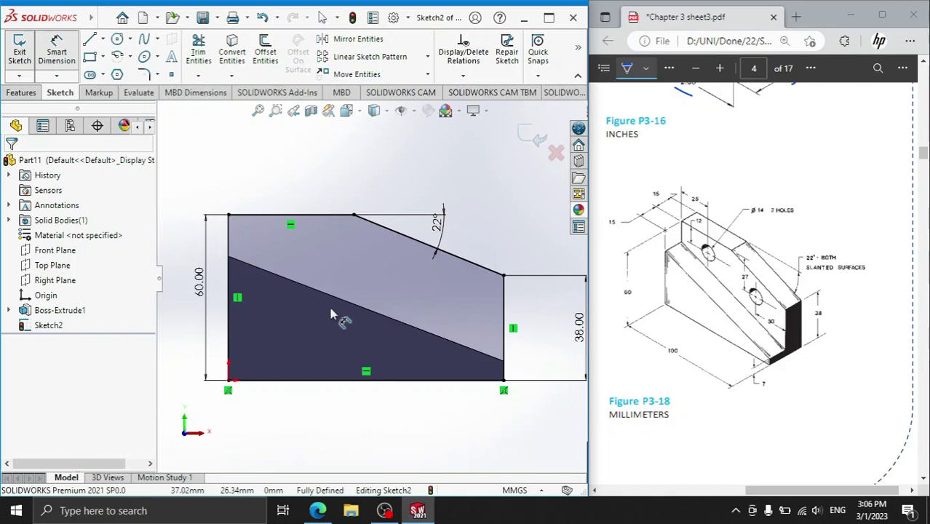
left_click(20, 95)
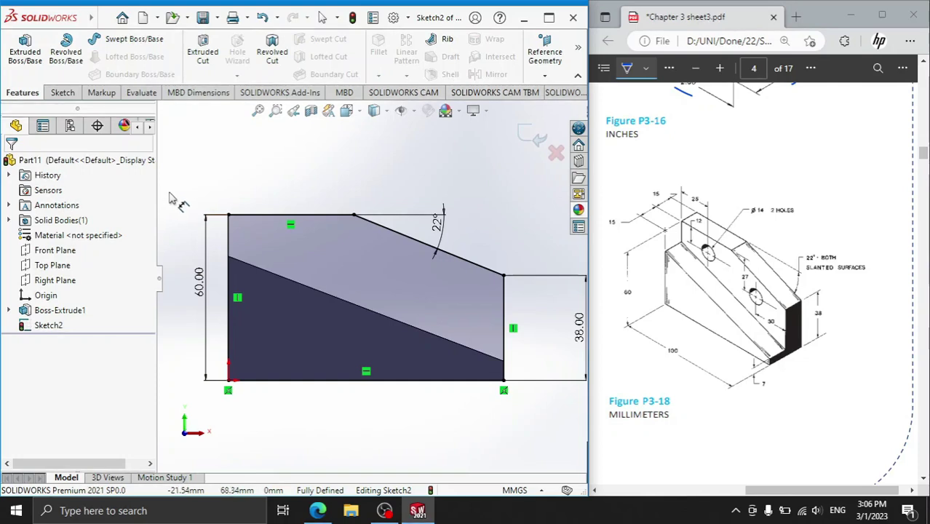
left_click(25, 51)
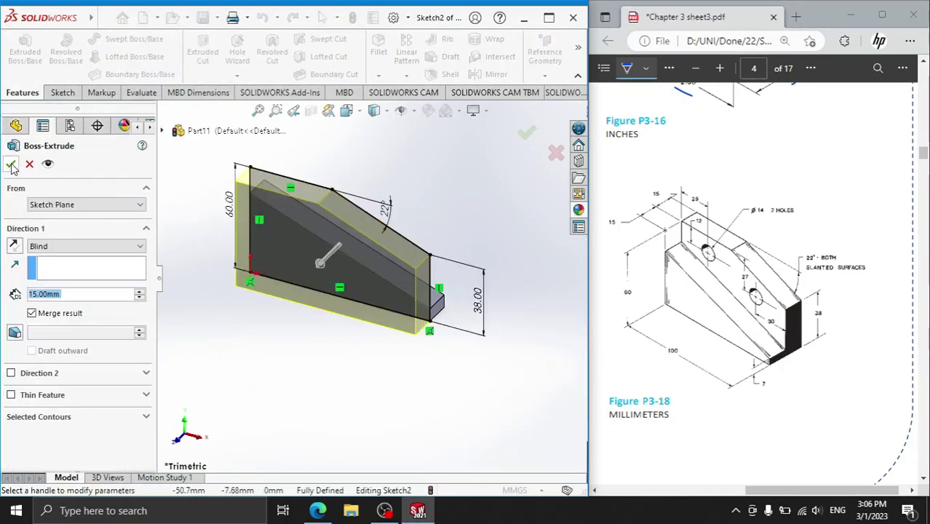
left_click(11, 165)
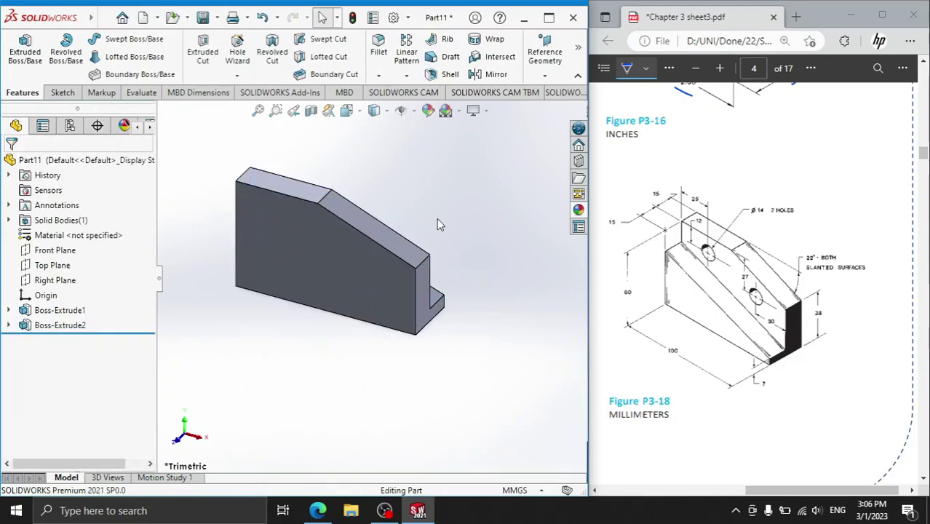
Step: Sketch two circles, about 8 mm and 10 mm in diameter, on the plate's face above the wedge, the larger near the short side
key("space")
left_click(385, 245)
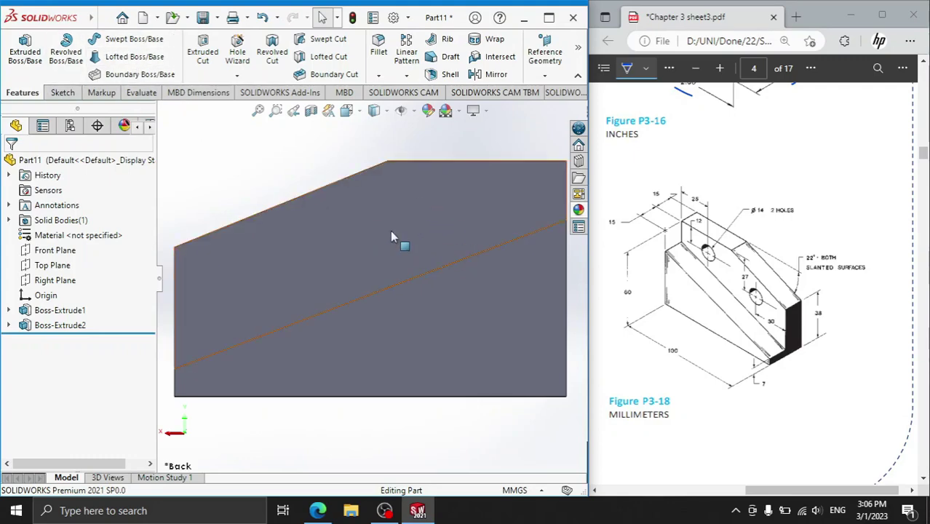
left_click(391, 233)
left_click(451, 191)
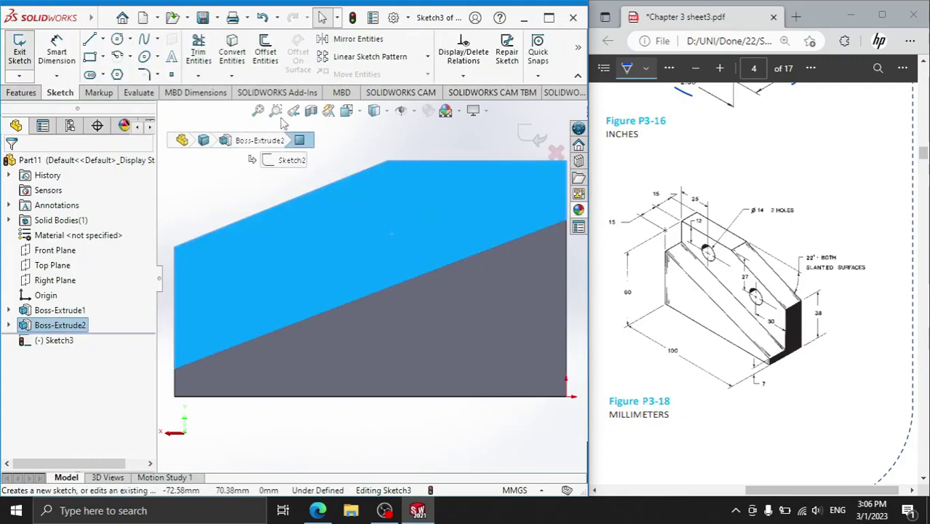
left_click(115, 39)
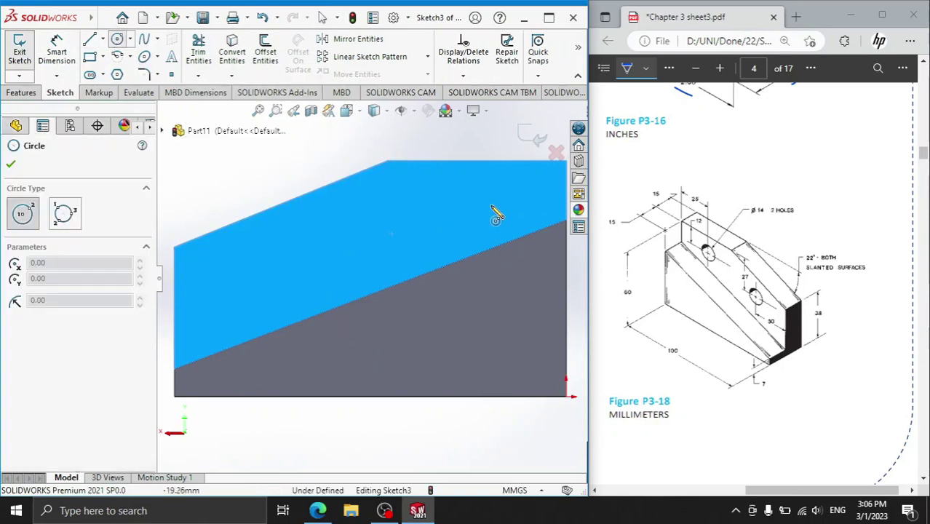
left_click(476, 194)
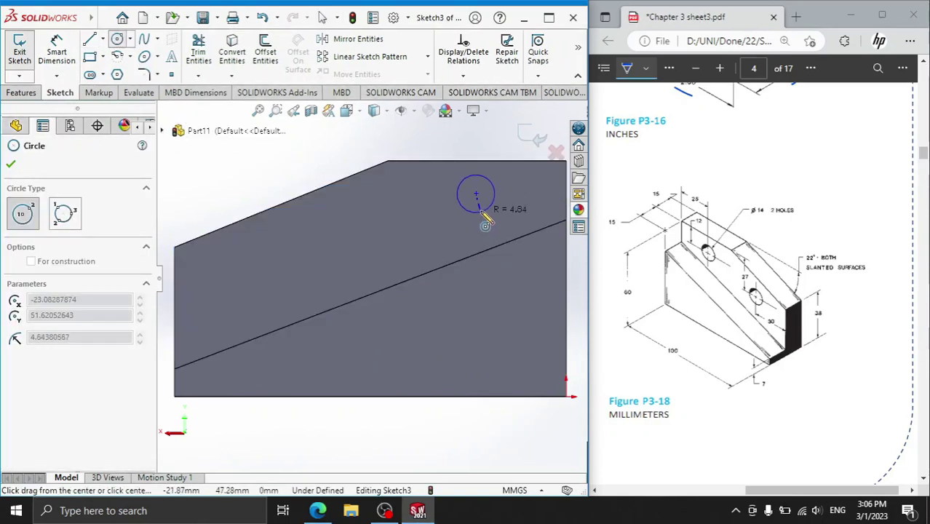
left_click(476, 208)
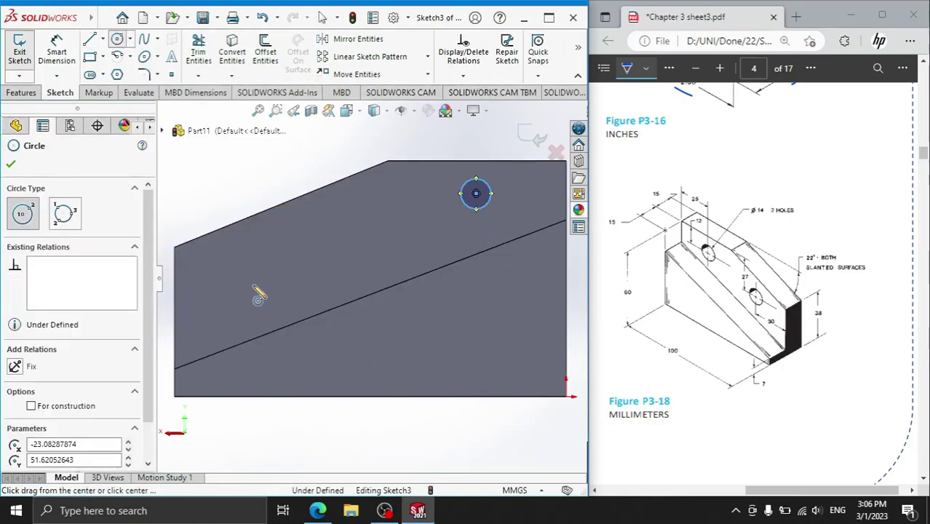
left_click(270, 271)
left_click(277, 290)
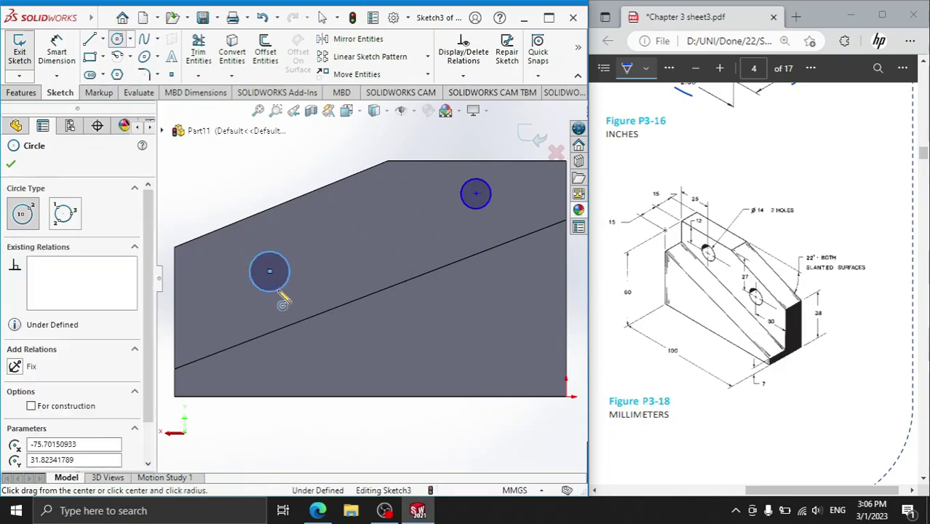
right_click(276, 175)
left_click(287, 180)
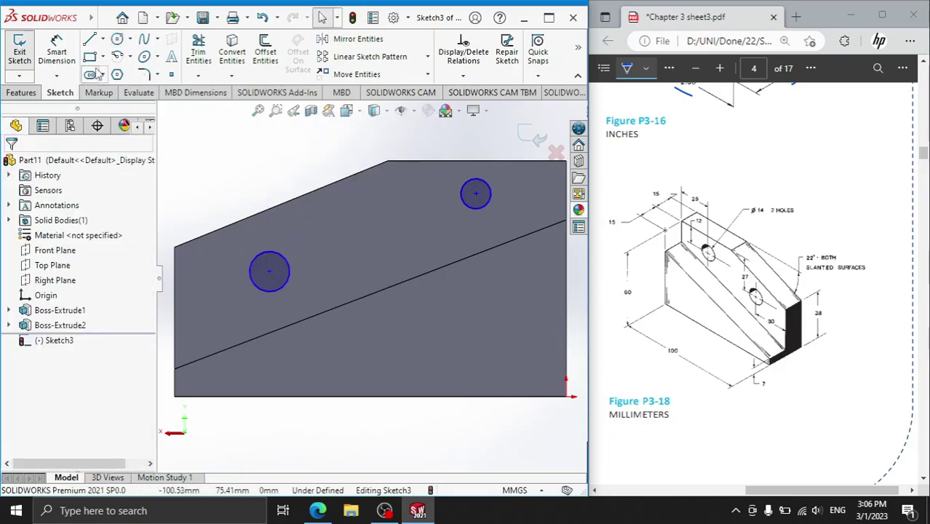
Step: Dimension the lower circle's centre 27 mm below the plate's top edge
left_click(57, 51)
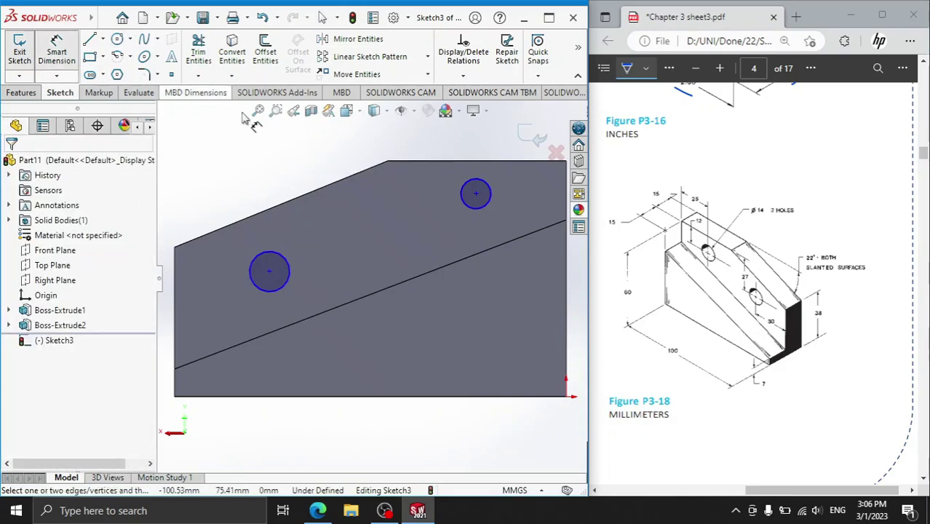
left_click(269, 271)
left_click(386, 161)
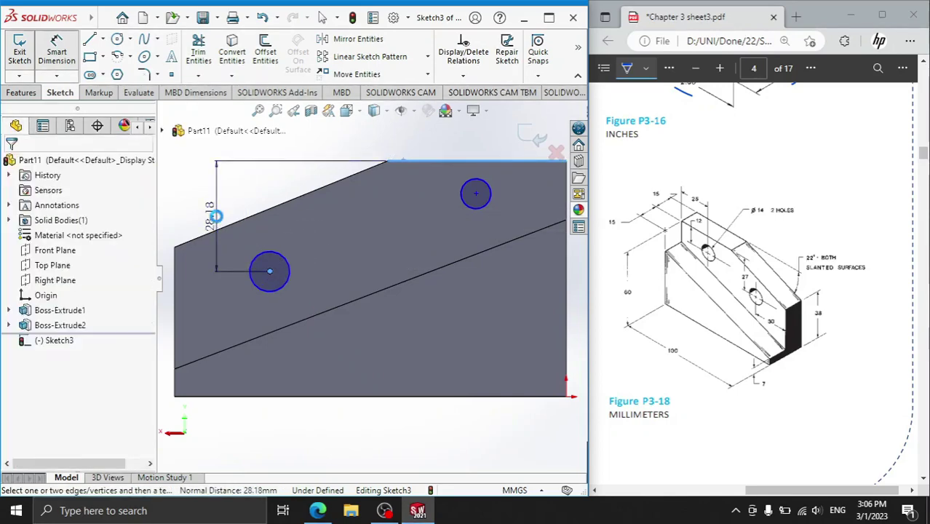
left_click(216, 216)
type("27")
key("Return")
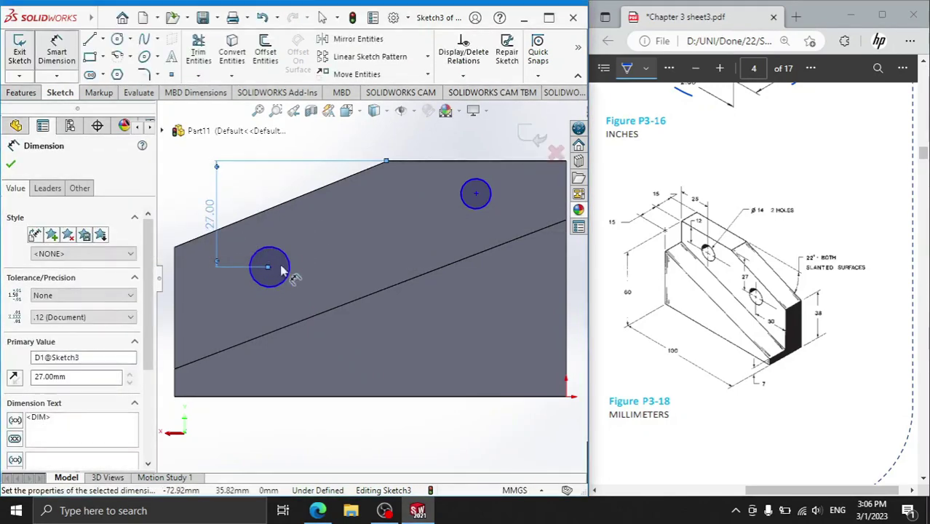
Step: Dimension the lower circle's centre 30 mm horizontally from the plate's short vertical side
left_click(281, 287)
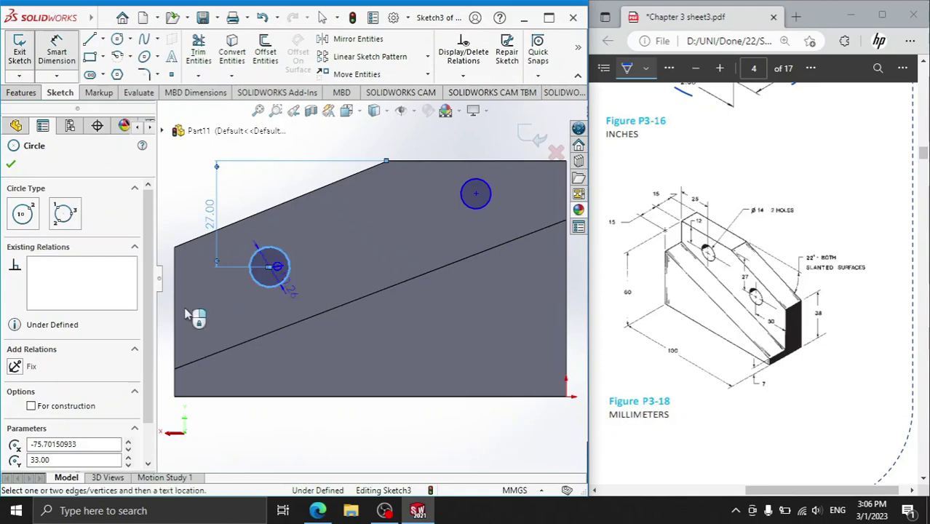
left_click(176, 360)
left_click(231, 435)
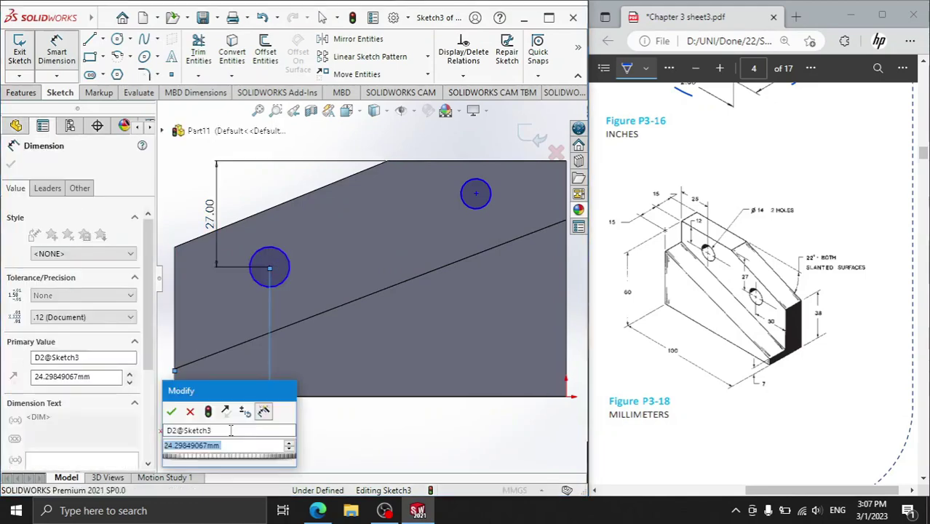
type("30")
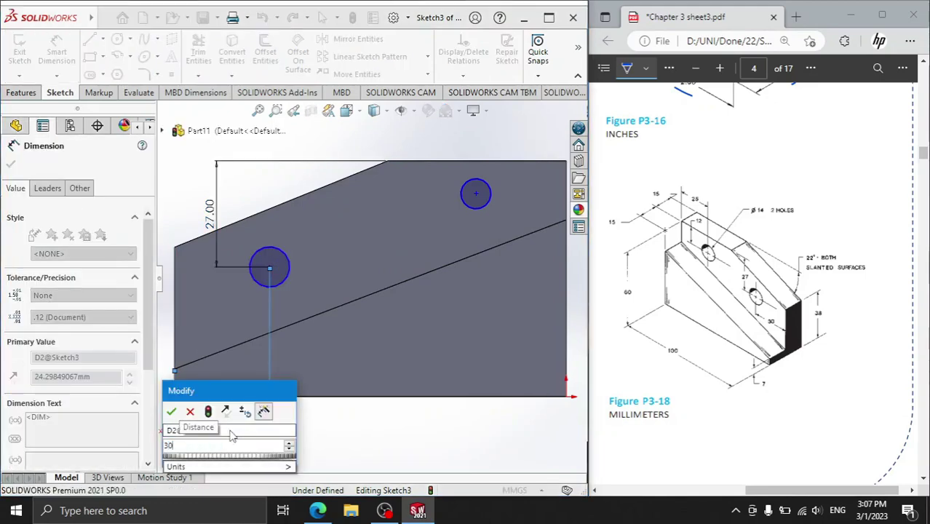
key("Return")
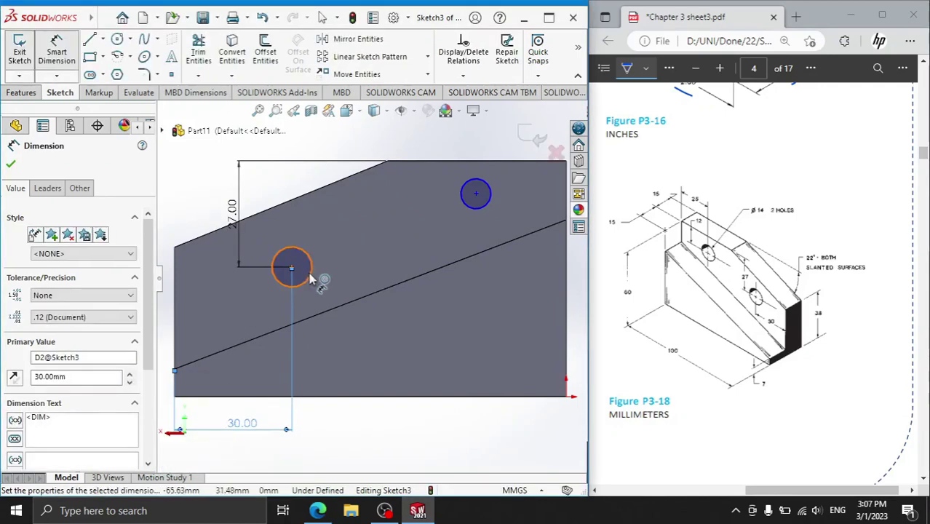
Step: Dimension the lower circle's diameter to 14 mm
left_click(310, 278)
left_click(356, 269)
type("14")
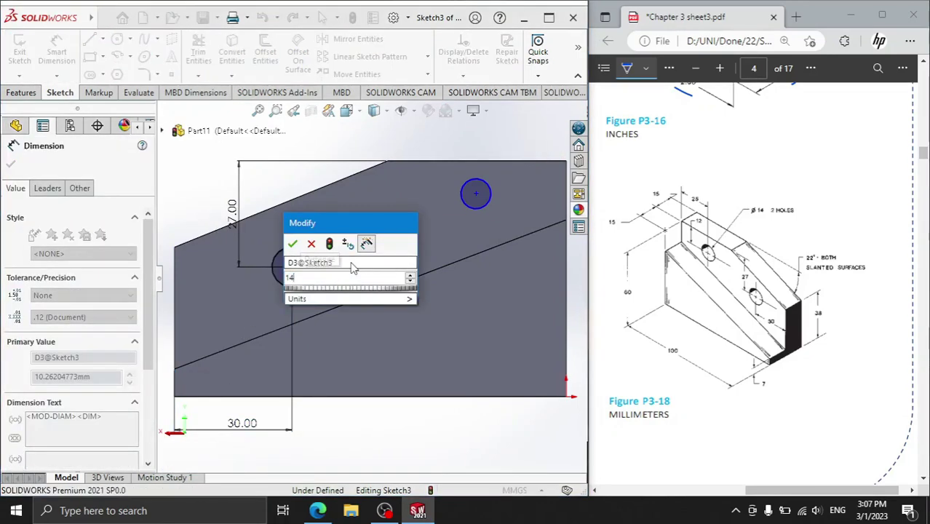
key("Return")
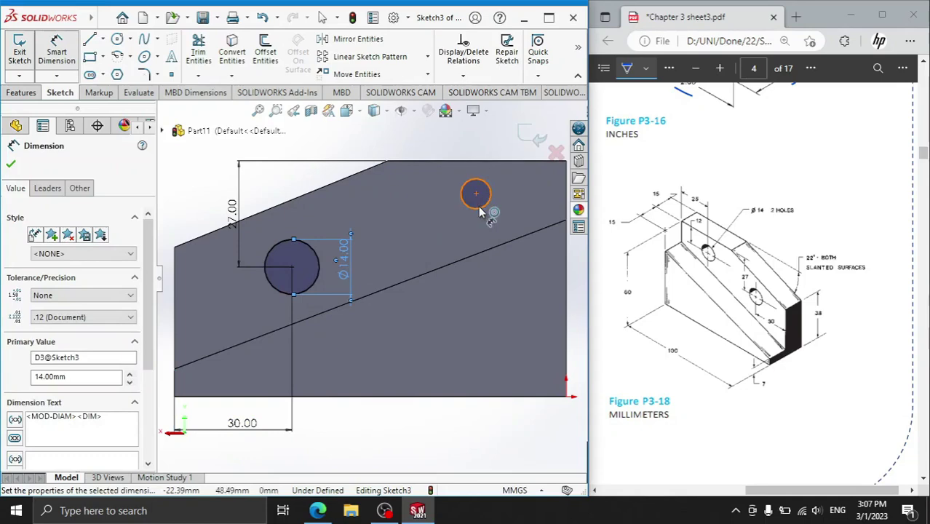
Step: Dimension the upper circle's centre 12 mm below the plate's top edge
left_click(477, 195)
left_click(472, 160)
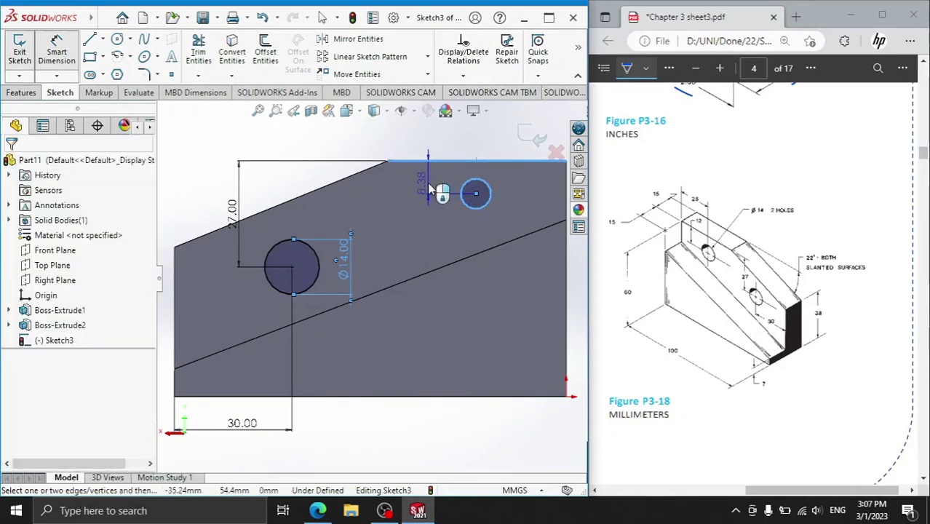
left_click(429, 191)
type("12")
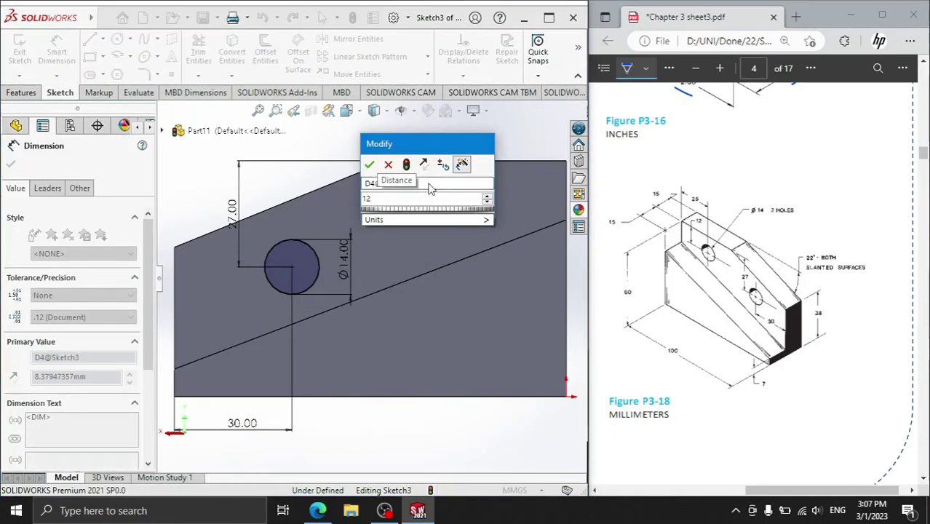
key("Return")
Step: Dimension the upper circle's diameter to 14 mm
left_click(491, 213)
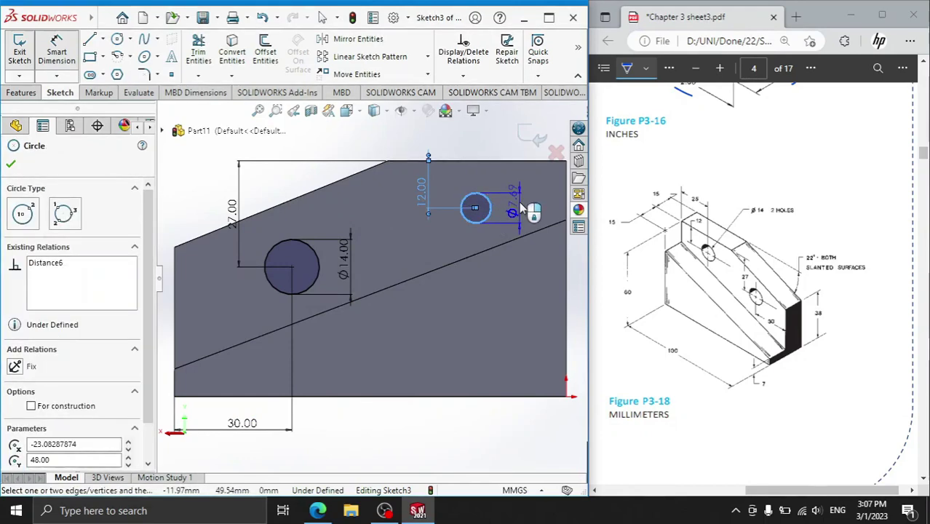
left_click(521, 210)
type("14")
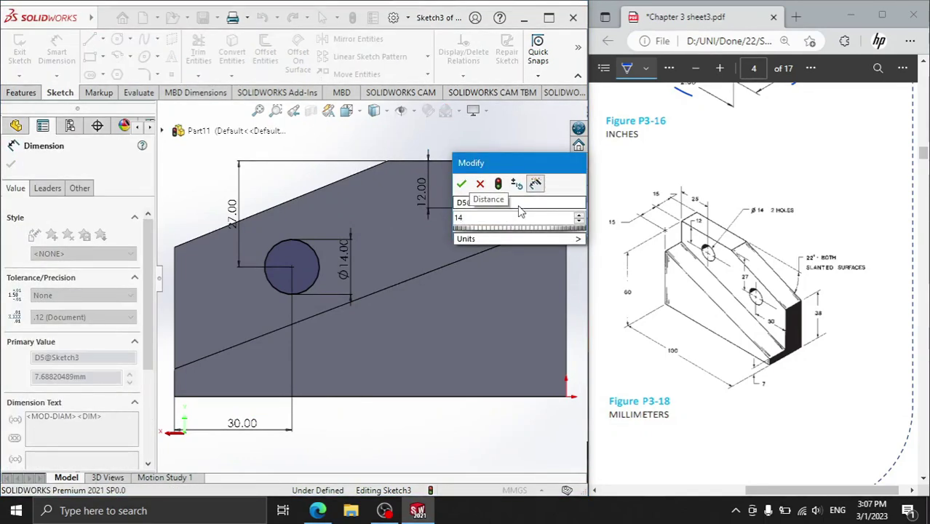
key("Return")
key("Escape")
Step: Dimension the upper circle 25 mm horizontally from the tall vertical side at the origin
left_click(492, 231)
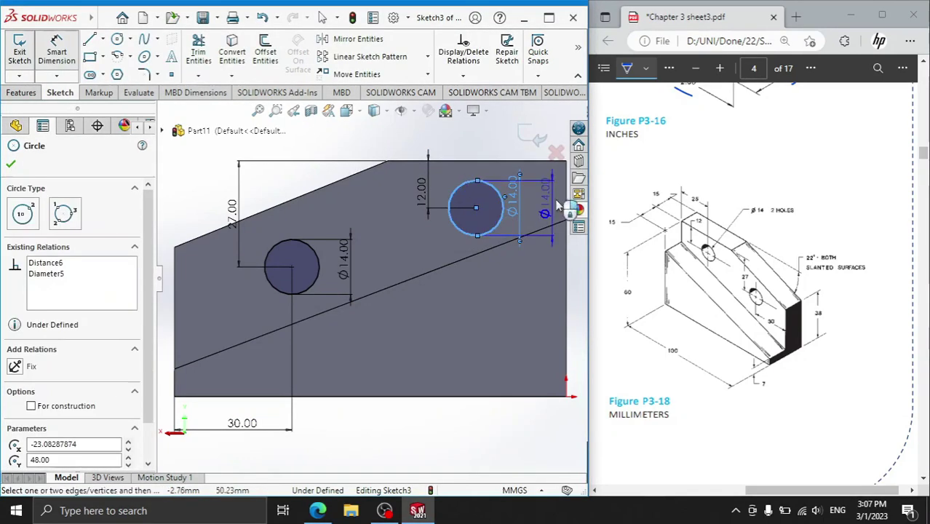
left_click(566, 237)
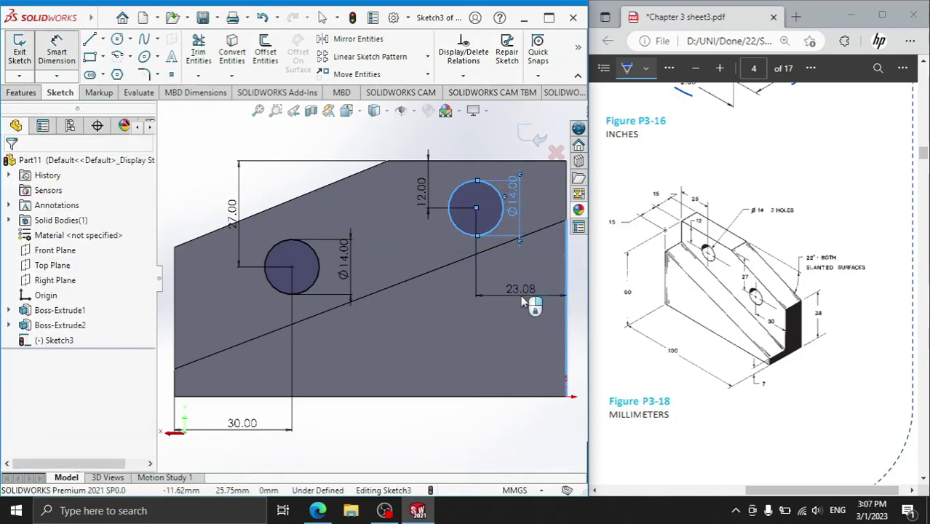
left_click(522, 302)
type("25")
key("Return")
scroll(370, 280, "up", 3)
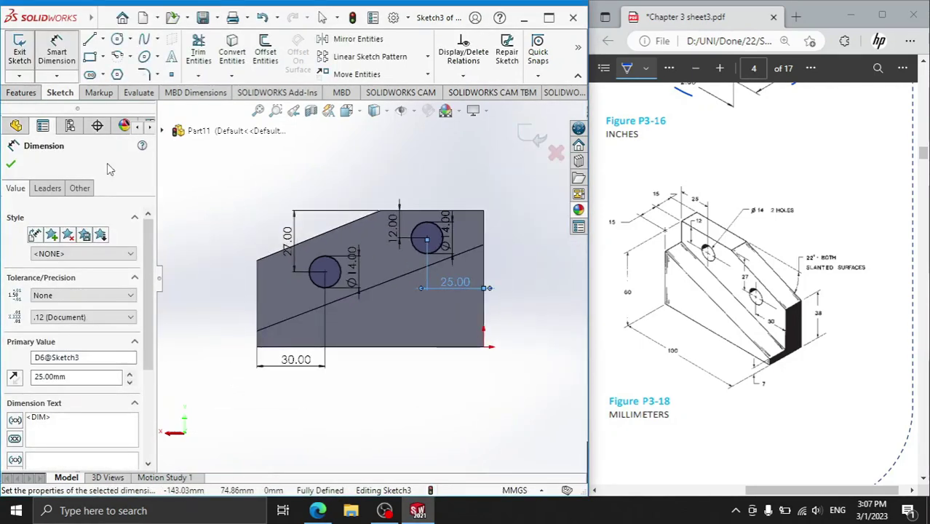
left_click(13, 166)
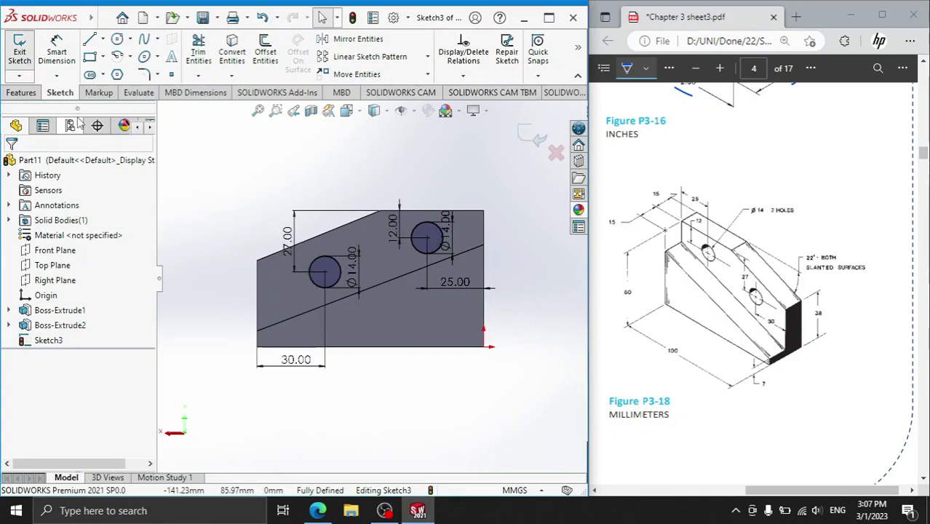
Step: Cut-extrude the two sketched 14 mm circles 15 mm deep through the sloped plate
left_click(21, 93)
left_click(203, 52)
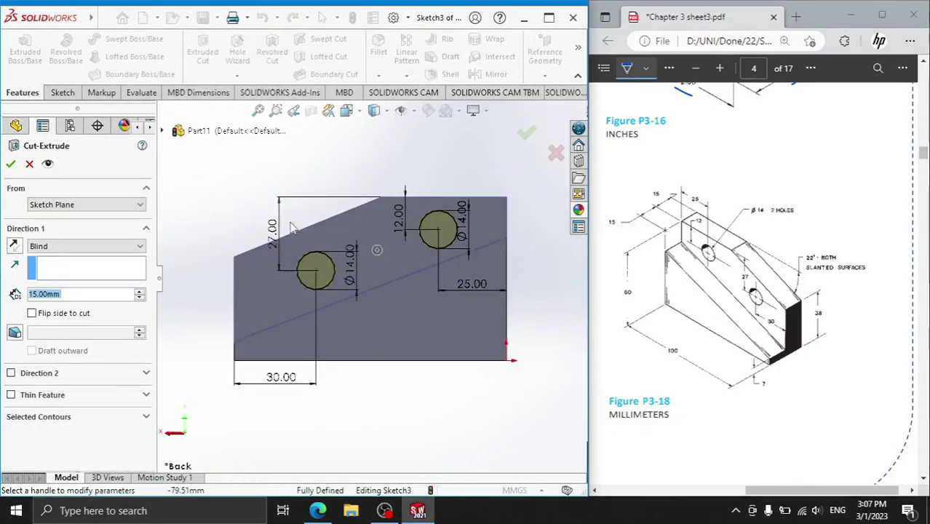
key("BackSpace")
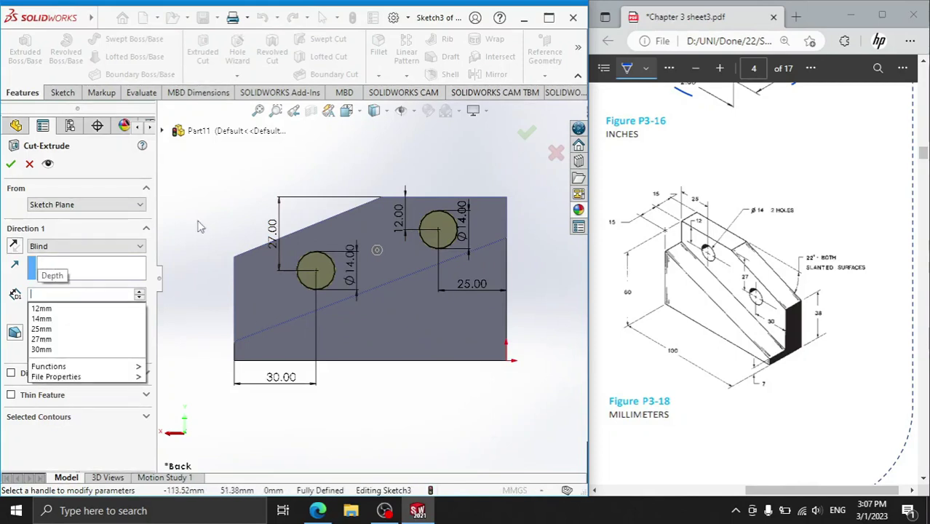
left_click(171, 438)
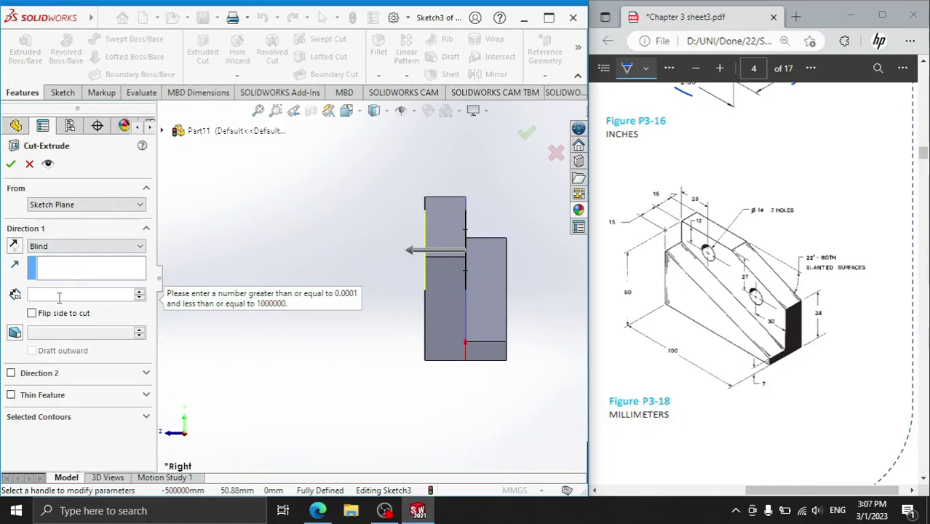
type("15")
key("Return")
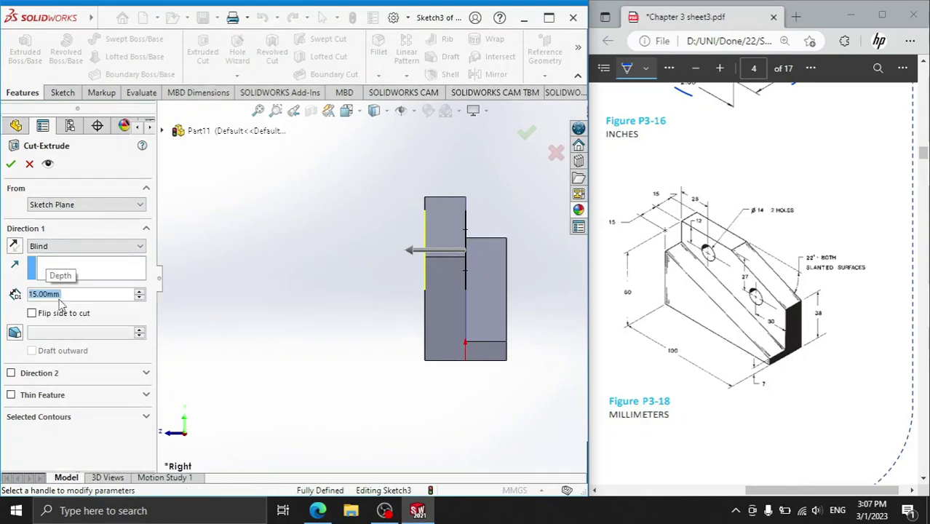
left_click(11, 165)
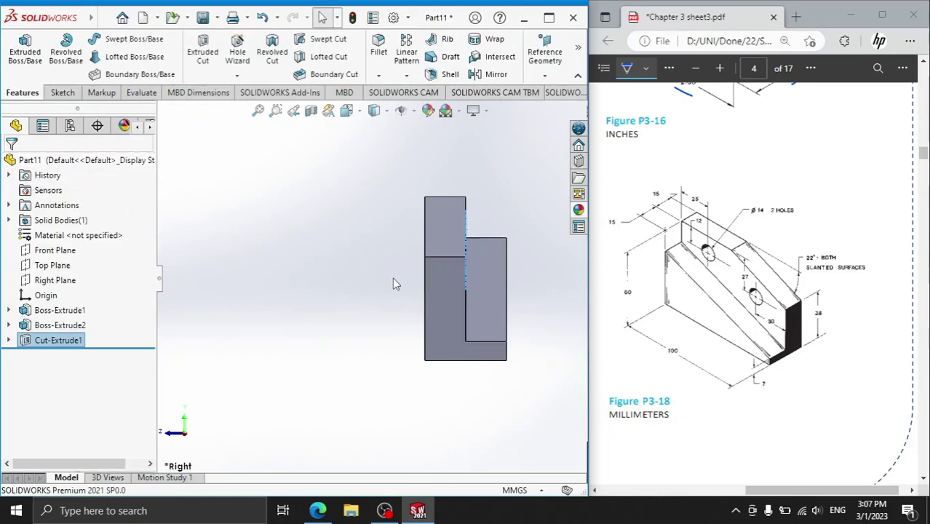
middle_click_drag(508, 286, 442, 294)
scroll(443, 294, "up", 3)
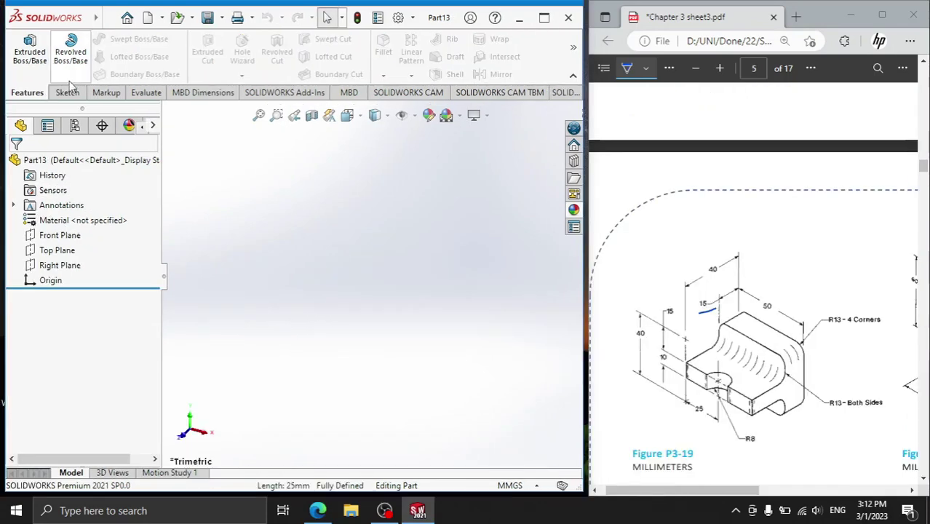
Step: Start a sketch on the Front Plane of the new part and draw a horizontal centerline from the origin
left_click(77, 90)
left_click(101, 56)
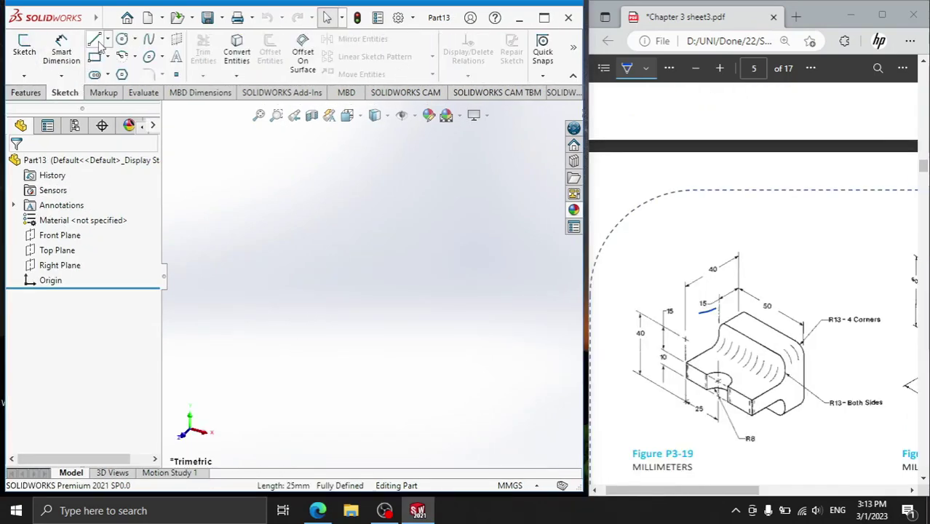
left_click(244, 209)
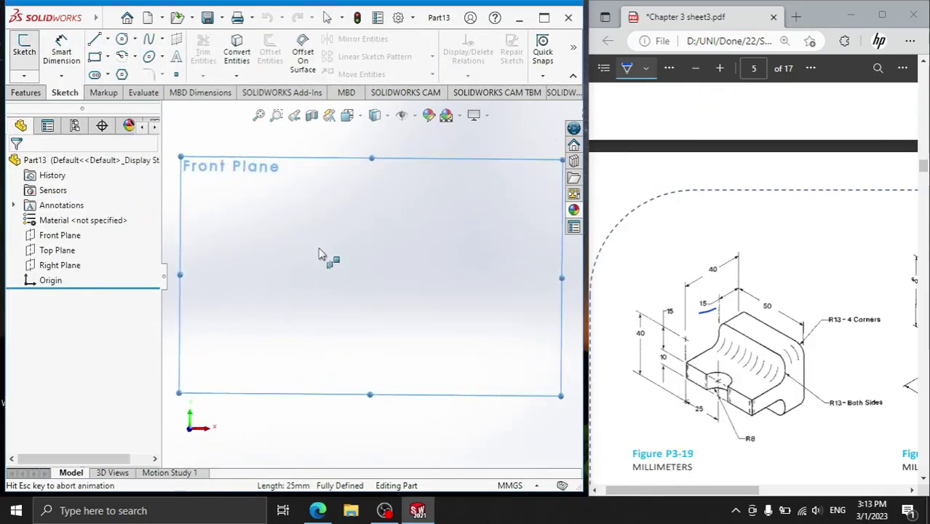
left_click(108, 39)
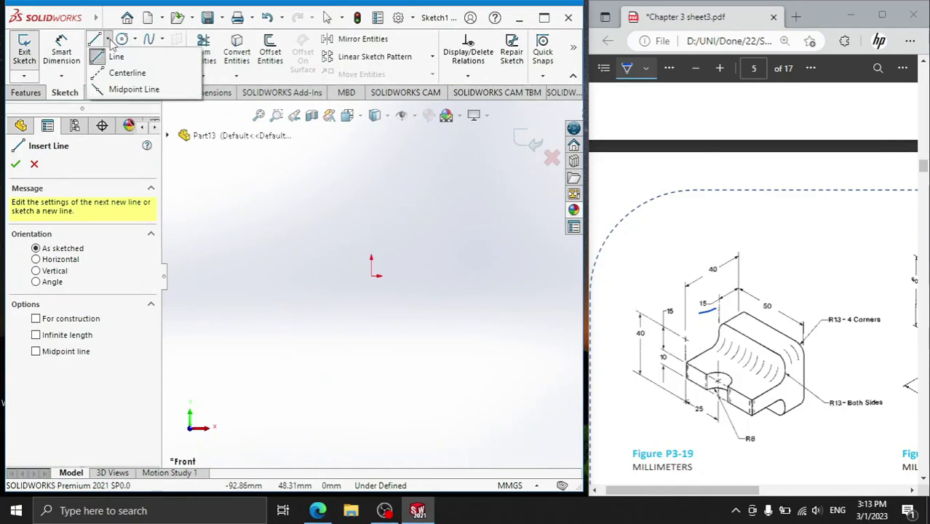
left_click(128, 71)
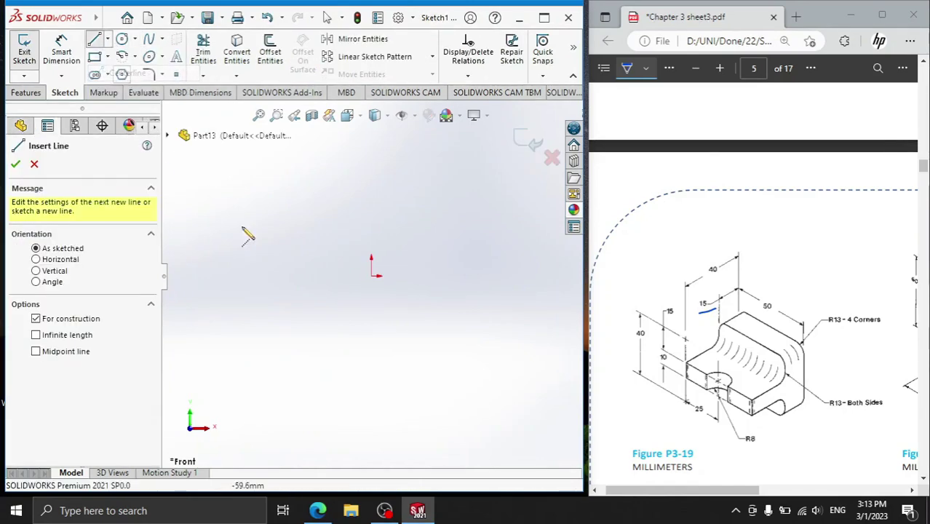
left_click(371, 276)
left_click(490, 276)
key("Escape")
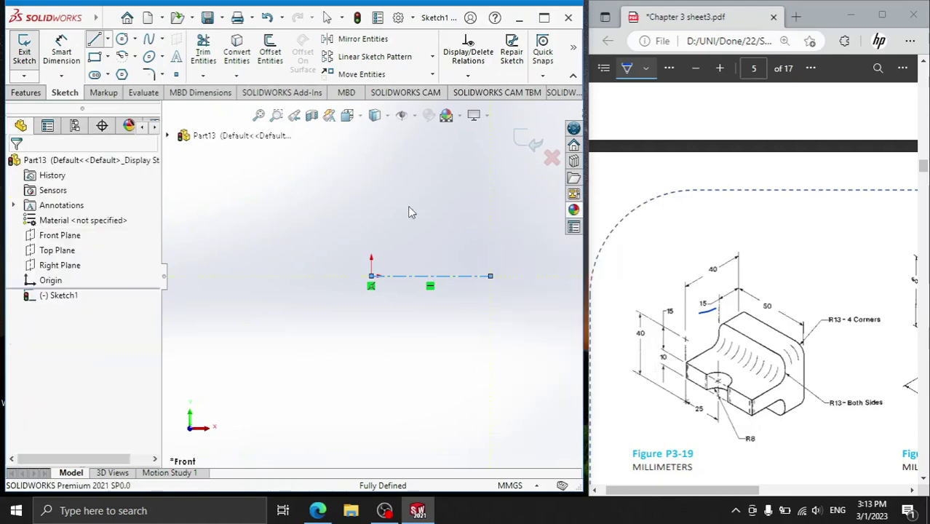
Step: Draw a stepped half profile above the centerline from the origin, with a ledge about 27 mm long and a raised block about 20 mm wide
left_click(94, 38)
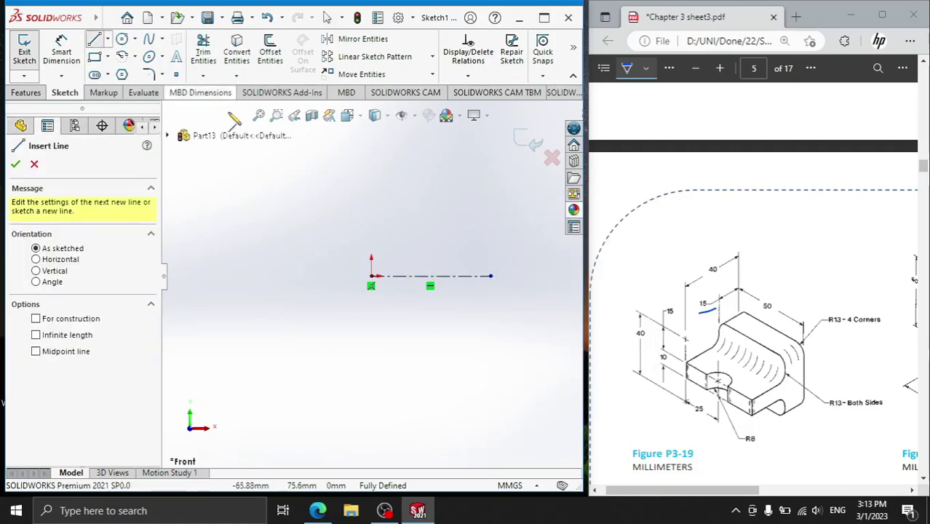
left_click(371, 260)
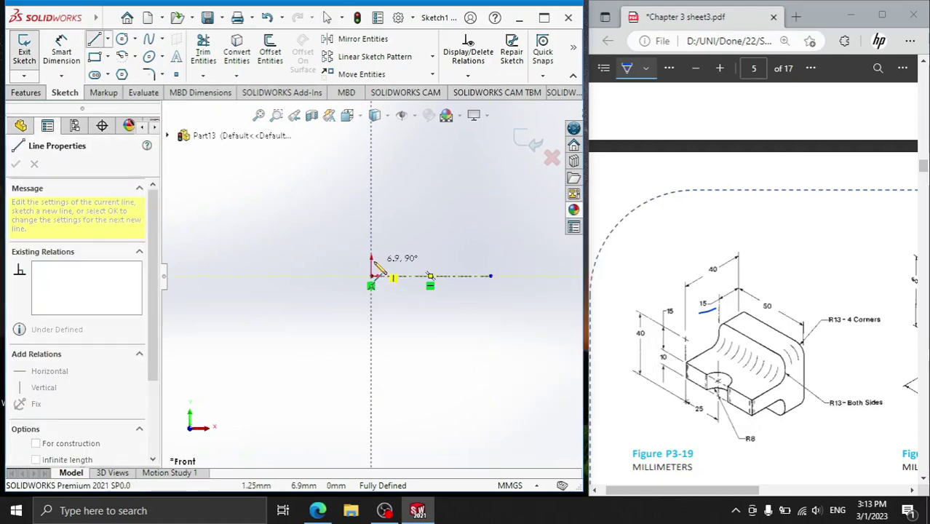
left_click(430, 260)
left_click(430, 217)
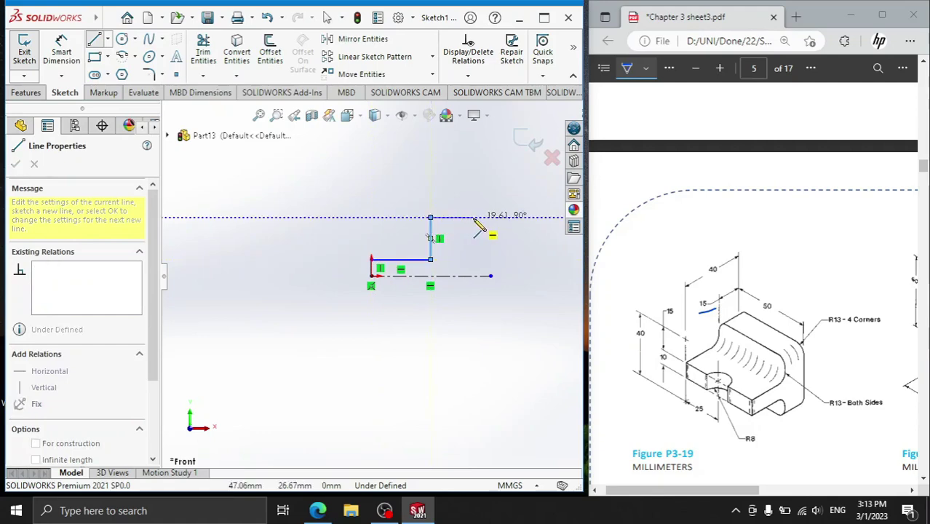
left_click(473, 216)
left_click(473, 276)
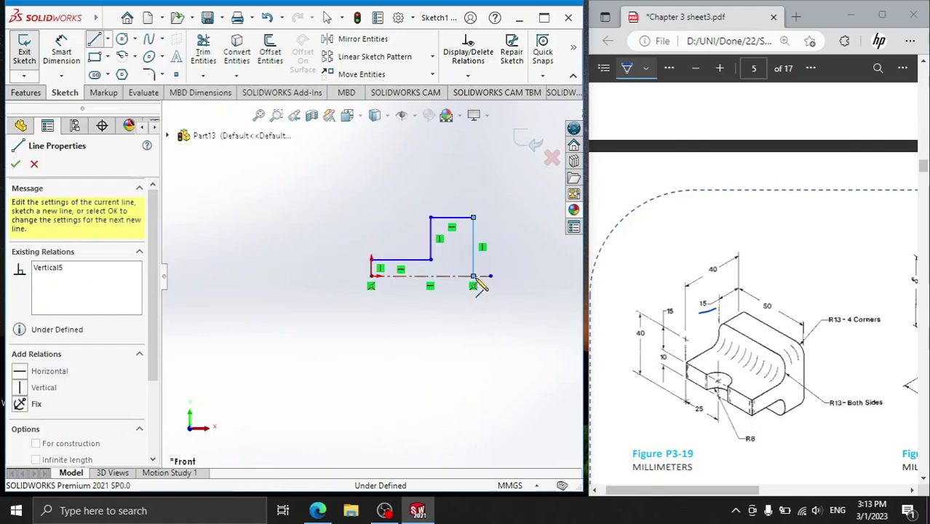
Step: Dimension the height from the centerline to the lower ledge line to 5 mm
right_click(478, 284)
left_click(543, 262)
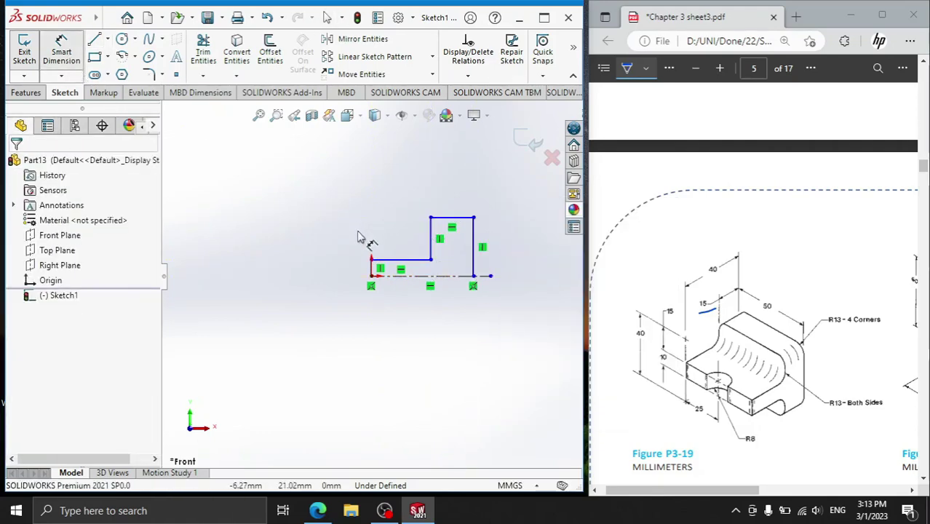
scroll(385, 254, "down", 3)
left_click(418, 276)
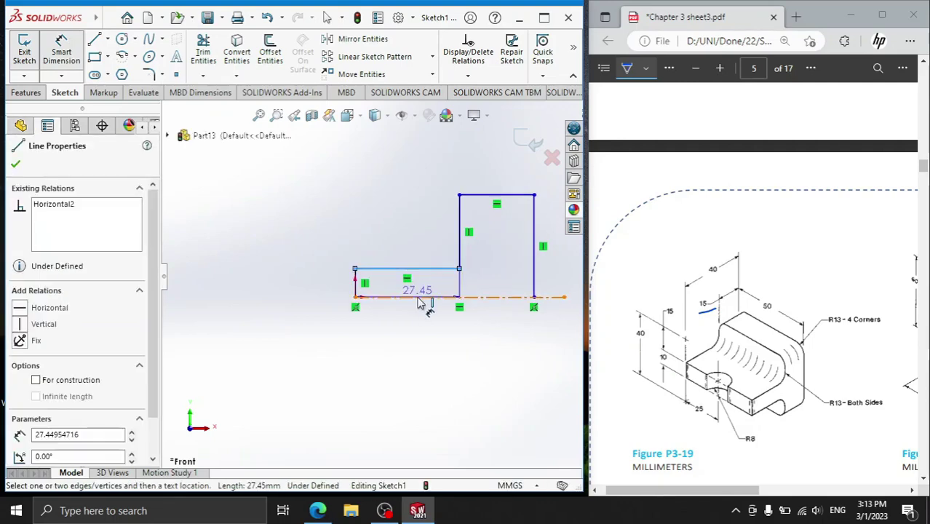
left_click(422, 297)
left_click(320, 289)
type("5")
key("Return")
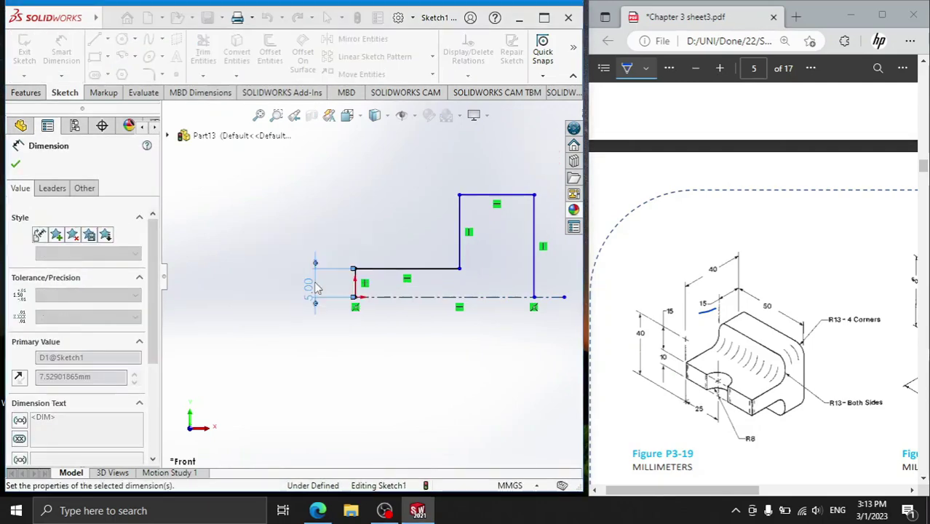
Step: Dimension the raised block's upper edge to 15 mm
left_click(512, 195)
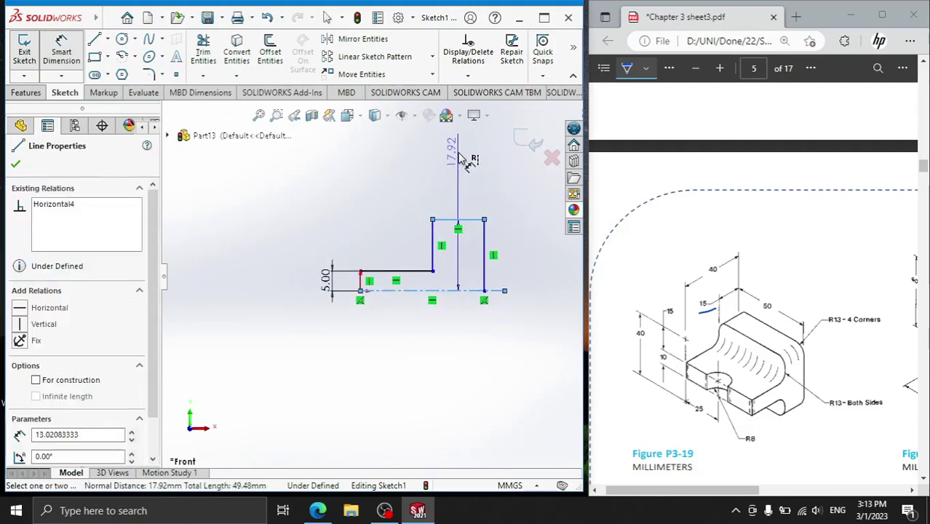
left_click(460, 175)
type("15")
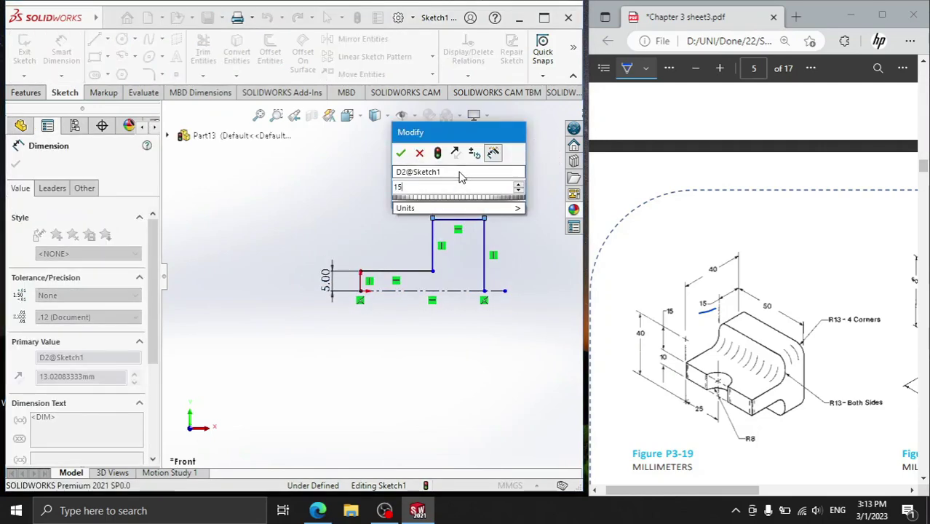
key("Return")
Step: Dimension the profile's overall length between its two outer vertical lines to 40 mm
left_click(492, 260)
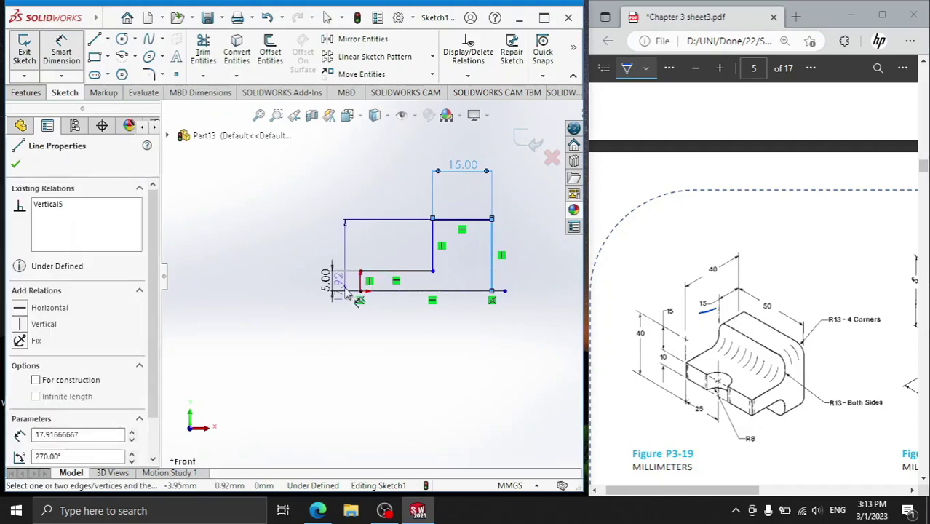
left_click(360, 280)
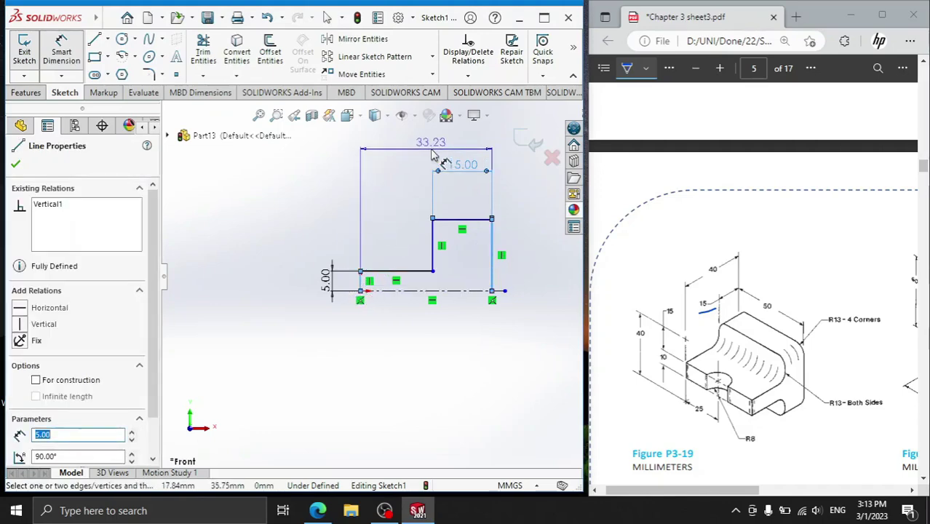
left_click(434, 152)
type("40")
key("Return")
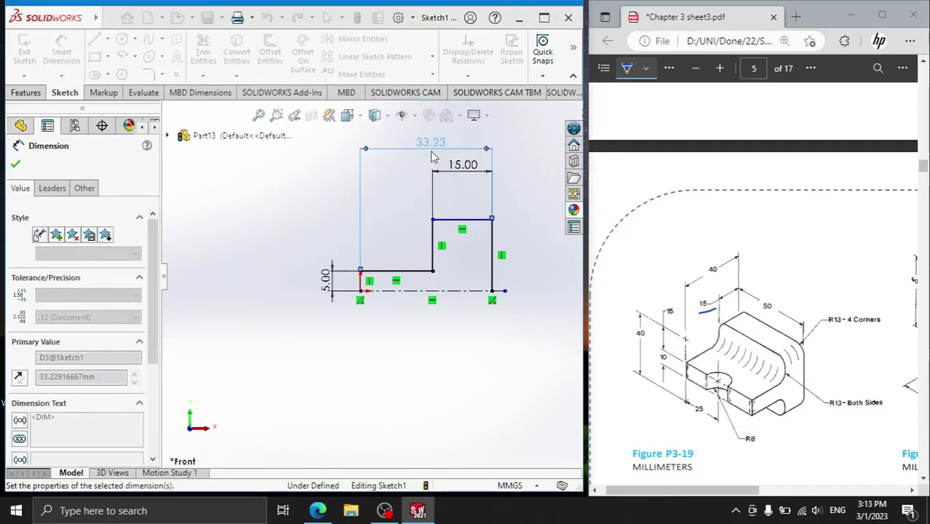
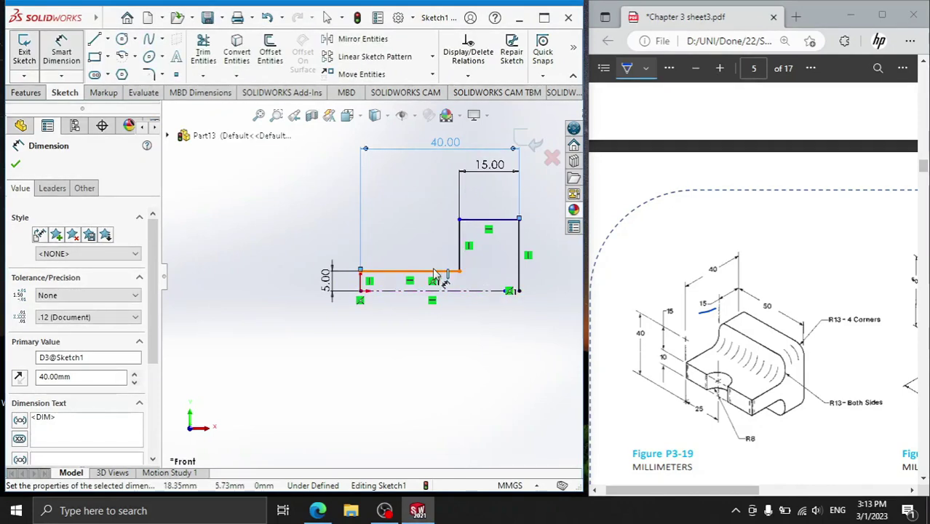
Step: Mirror the stepped half profile's lines about the horizontal centerline, keeping the originals
left_click(358, 38)
left_click_drag(546, 209, 356, 286)
left_click(125, 374)
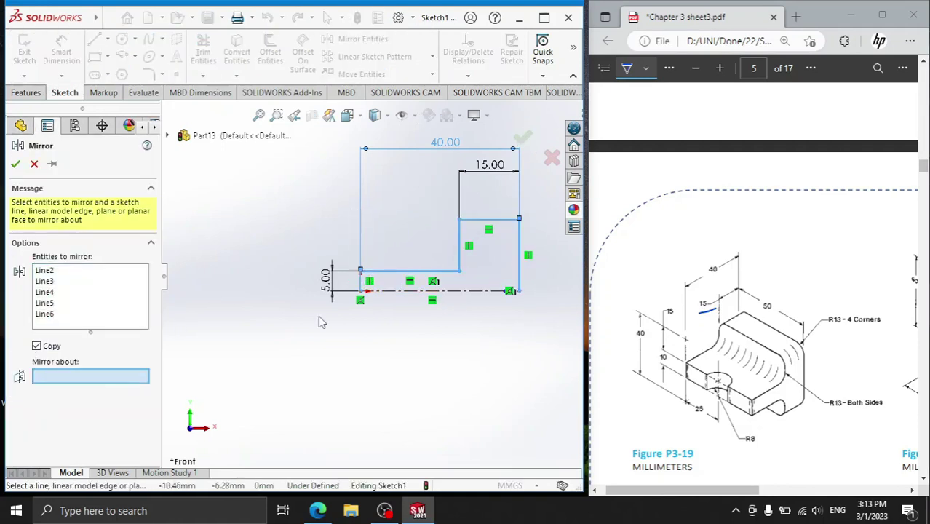
left_click(484, 291)
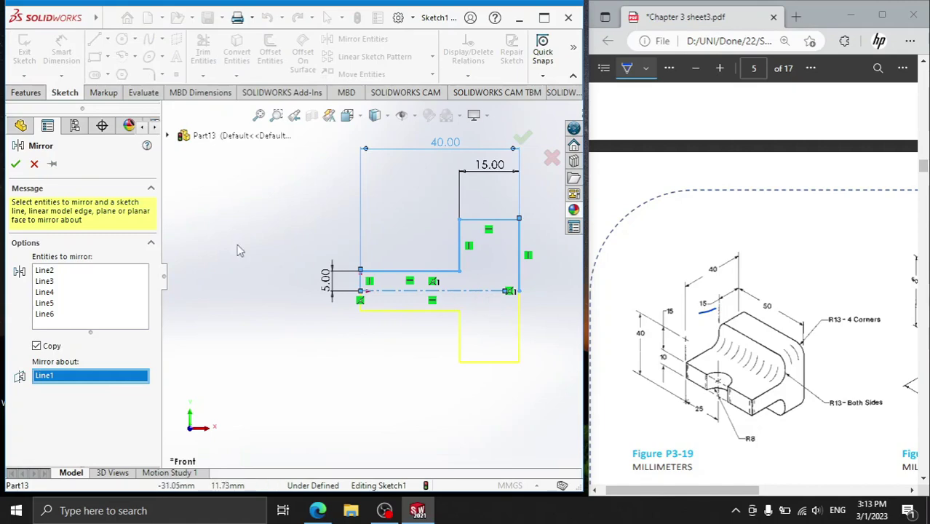
left_click(15, 166)
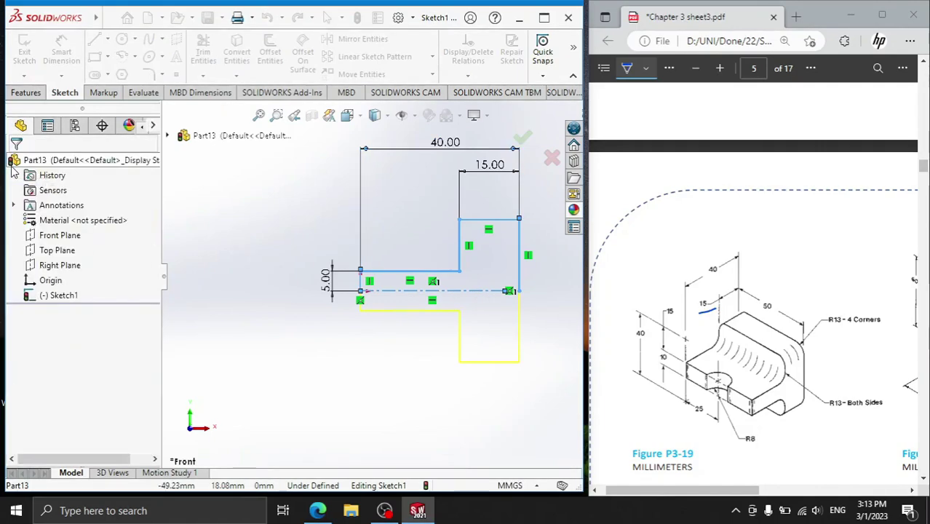
Step: Try to extrude the mirrored profile 50 mm and undo the sketch mirror
left_click(25, 93)
left_click(29, 52)
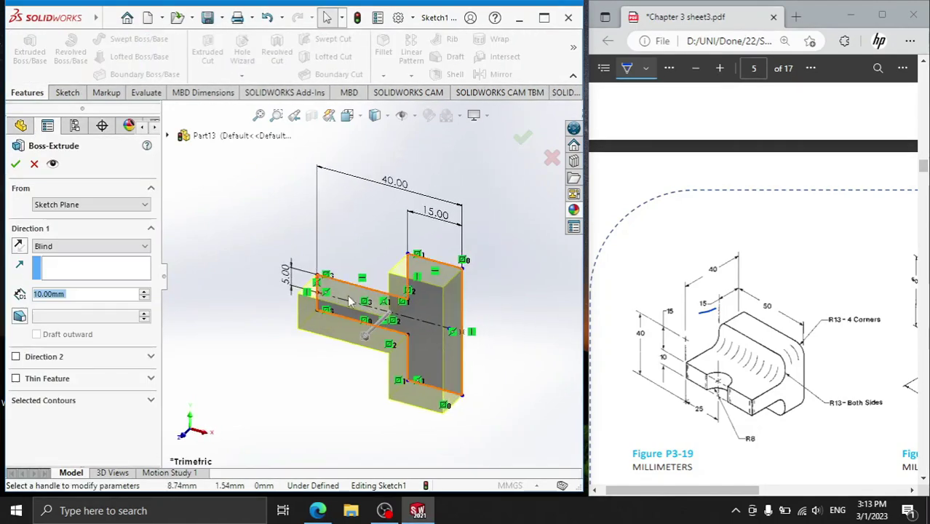
type("50")
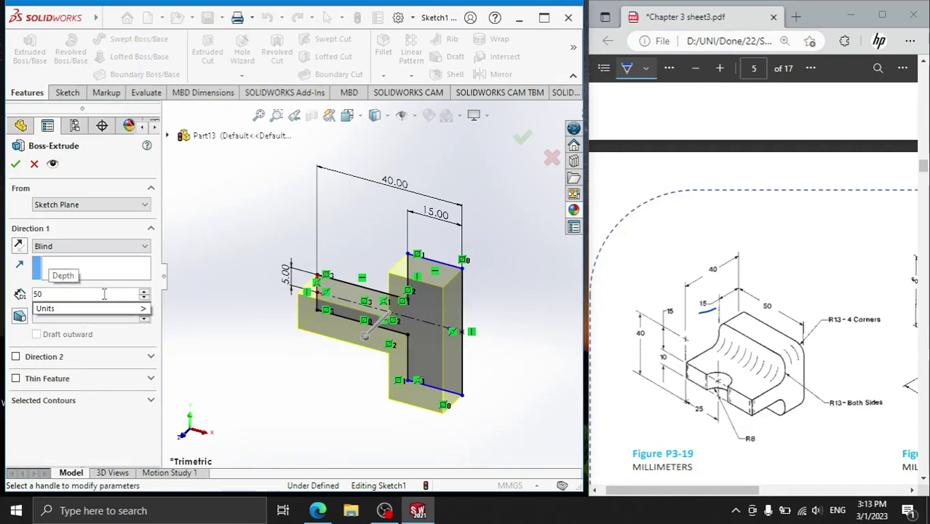
key("Escape")
key("ctrl+z")
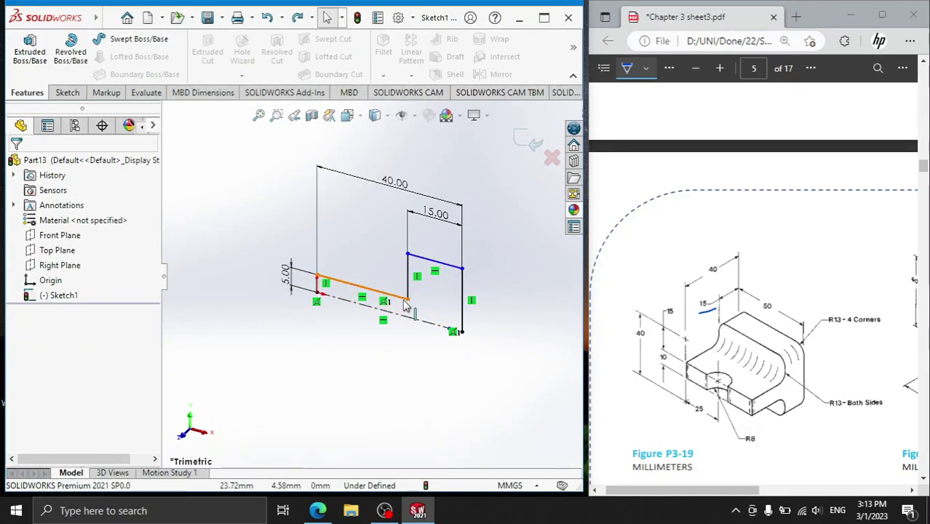
left_click(68, 93)
left_click(336, 39)
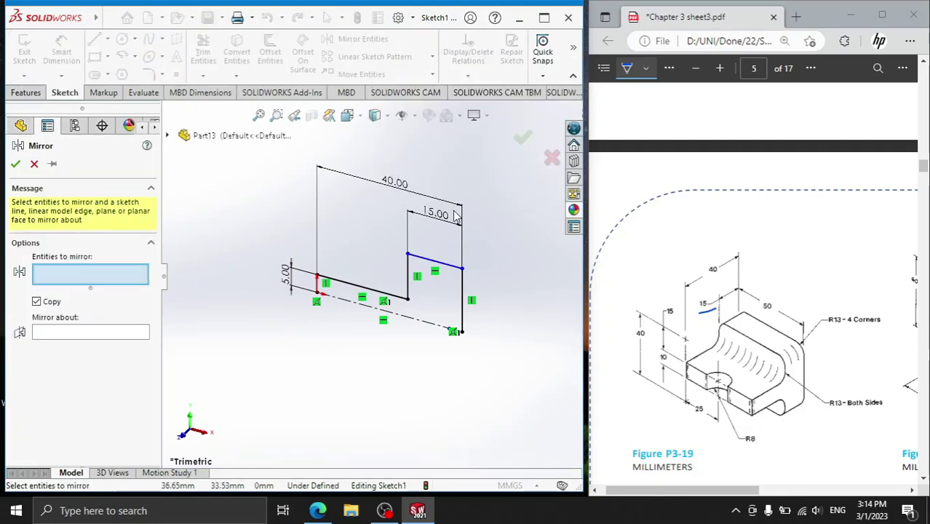
left_click_drag(417, 256, 401, 172)
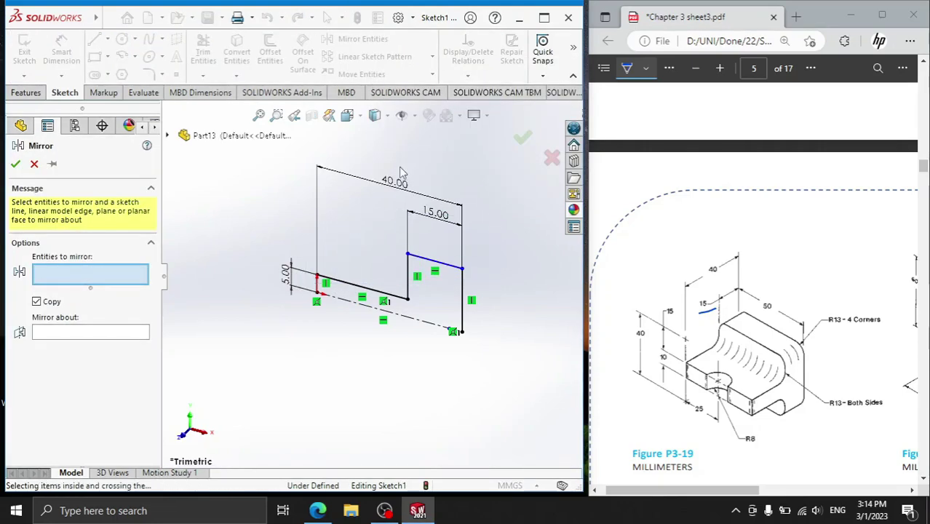
left_click(34, 165)
Step: Mirror the stepped half profile's five lines about the horizontal centerline, keeping the originals, to close the T-shaped profile
left_click(183, 435)
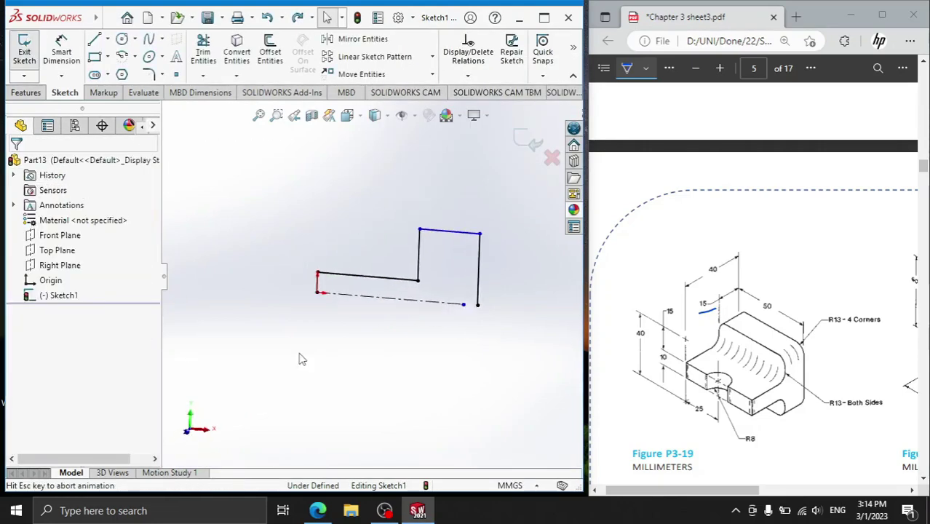
left_click(352, 44)
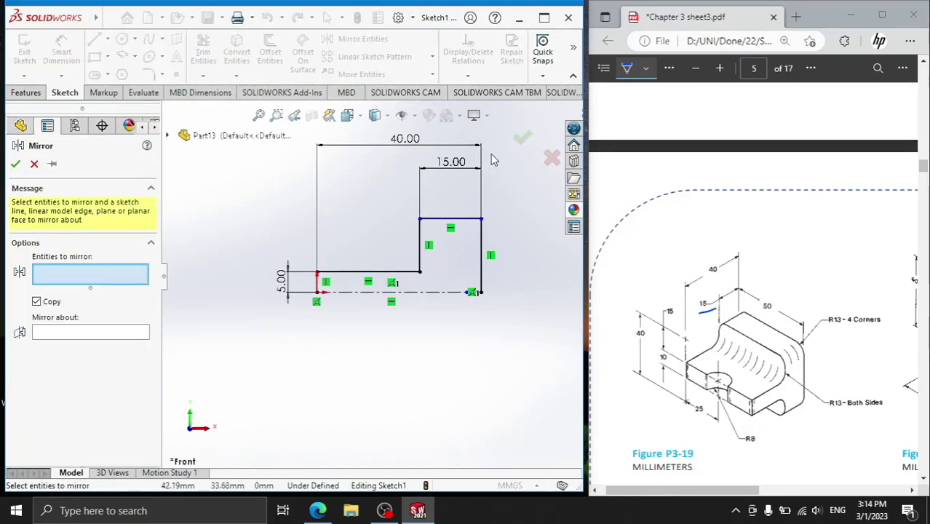
left_click_drag(518, 191, 236, 285)
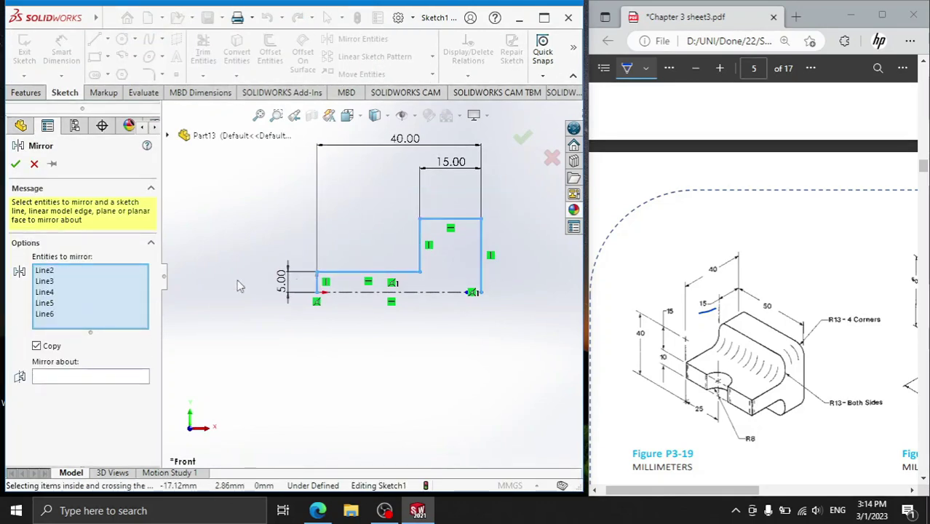
left_click(116, 378)
left_click(356, 292)
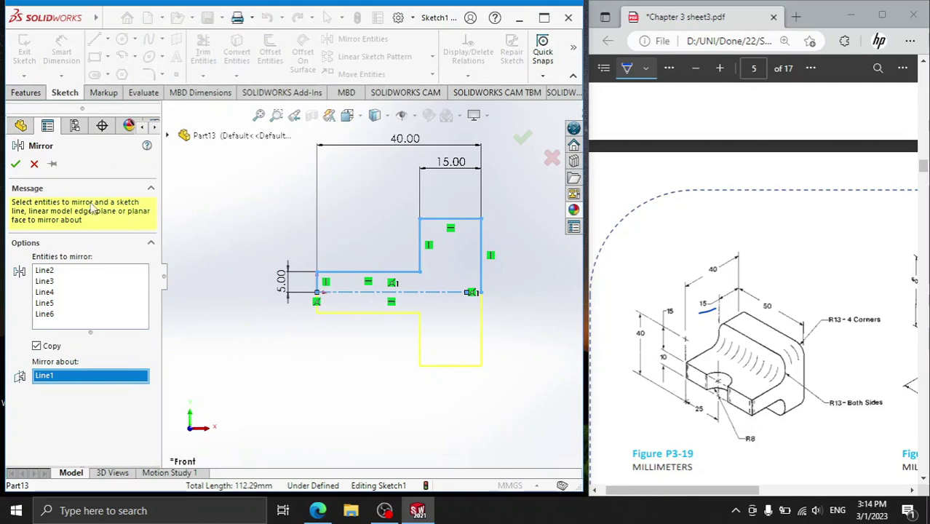
left_click(14, 164)
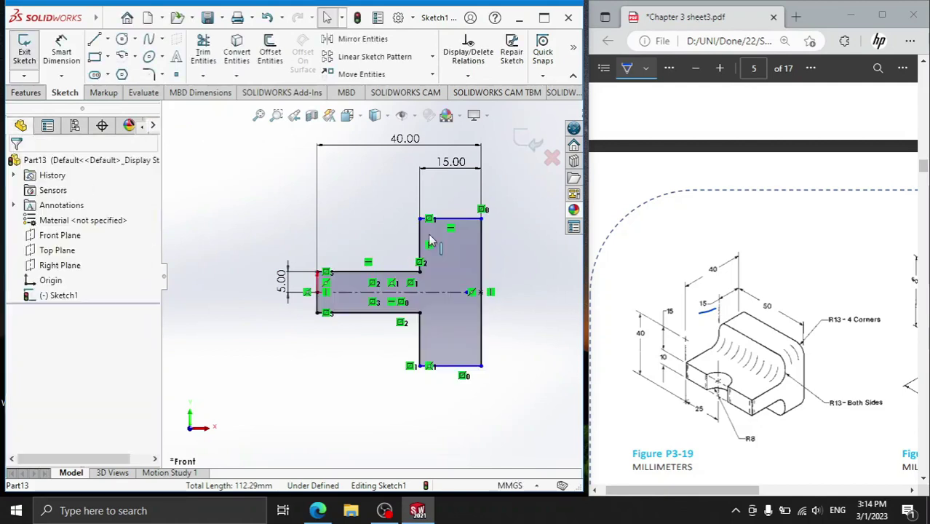
Step: Try a 13 mm sketch fillet on the two inner corners of the T-shaped profile, and apply both at 10 mm
left_click(149, 75)
left_click(418, 272)
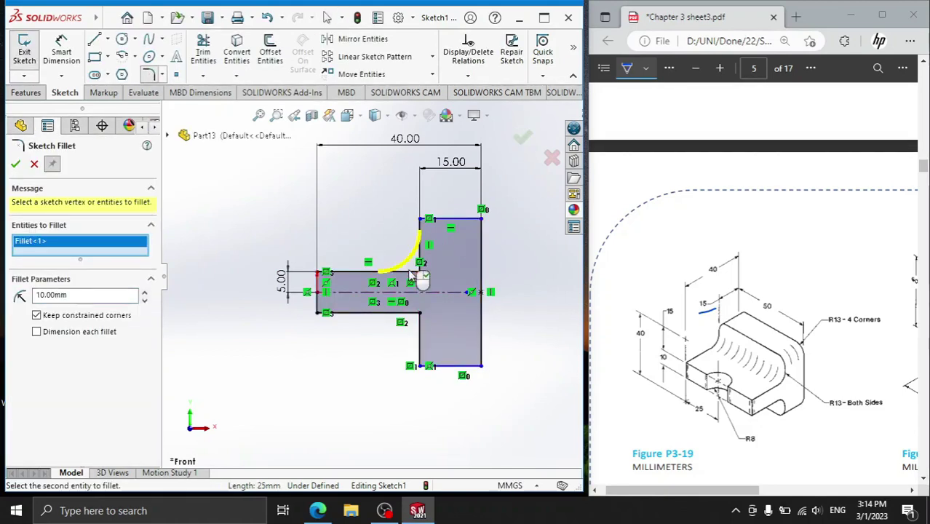
left_click(412, 314)
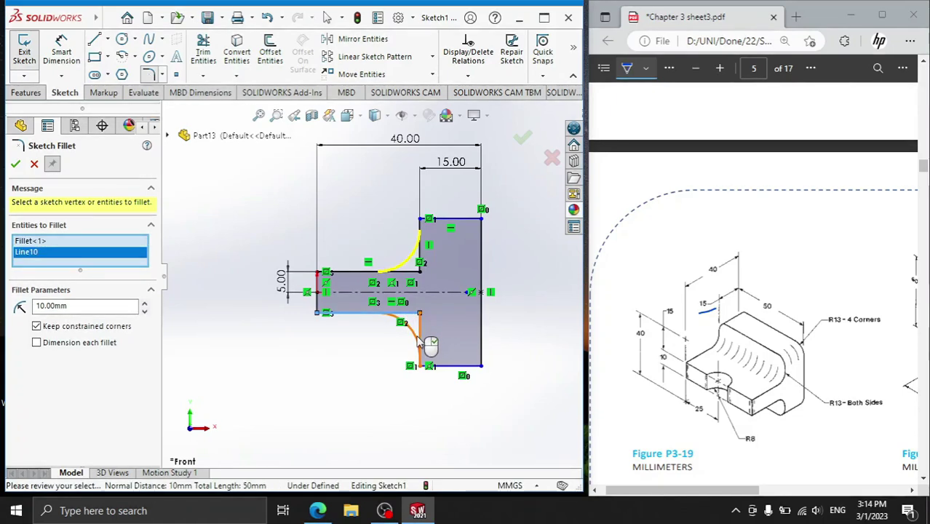
left_click(419, 339)
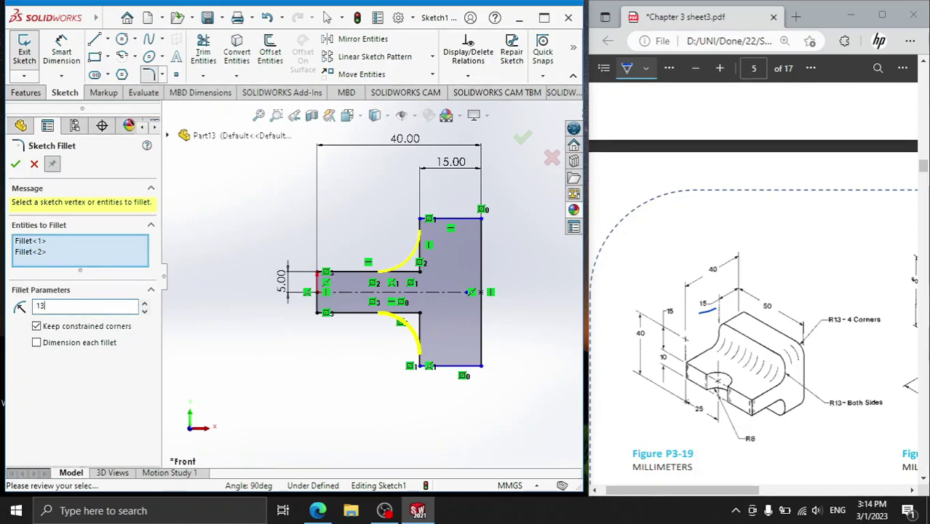
type("13")
key("Return")
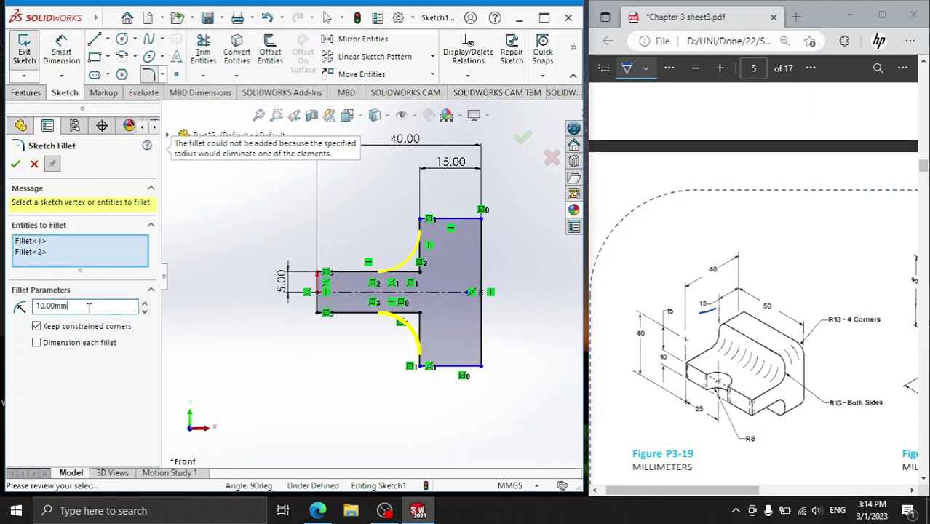
type("13")
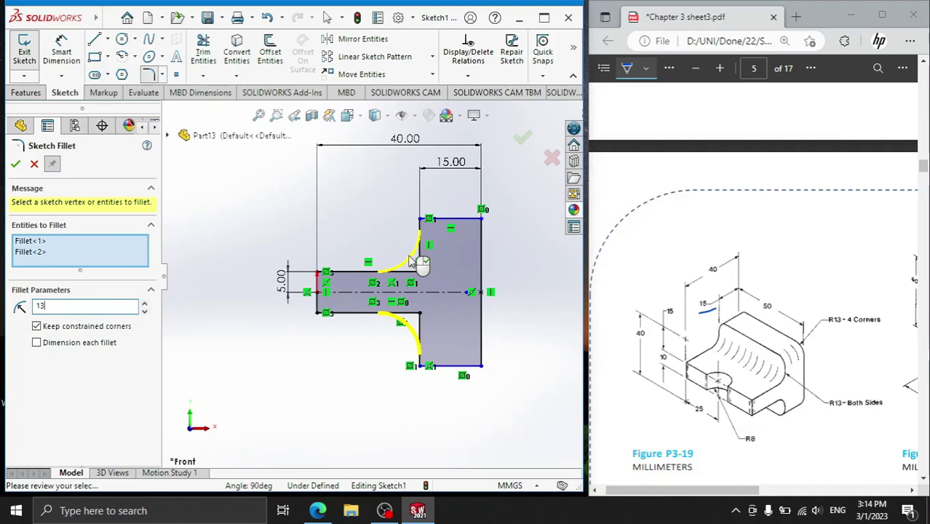
left_click(13, 166)
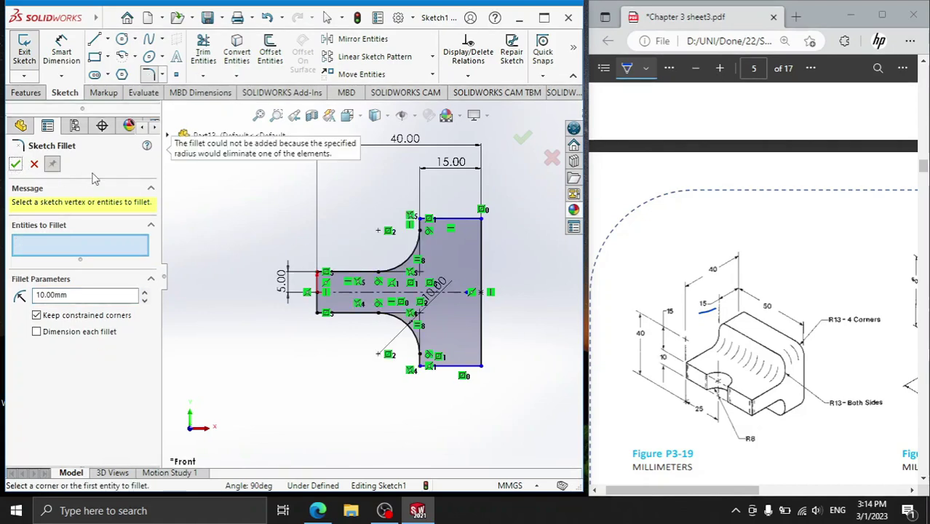
scroll(367, 275, "up", 2)
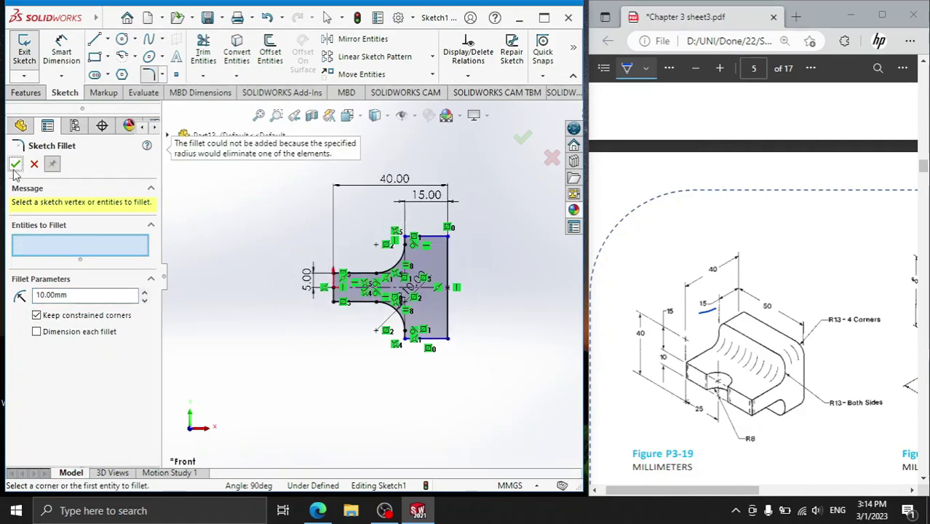
left_click(35, 164)
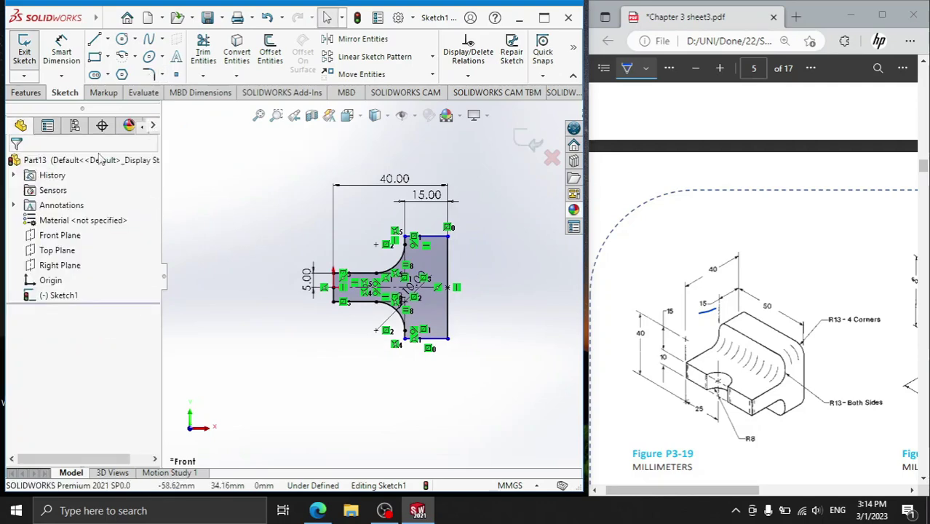
Step: Extrude the filleted T-shaped profile 50 mm from the sketch plane
left_click(25, 93)
left_click(29, 52)
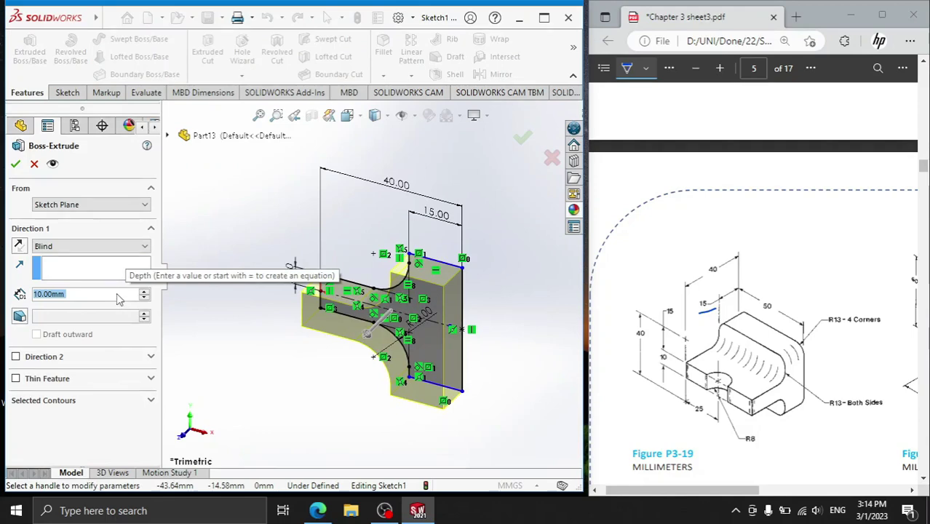
type("50")
key("Return")
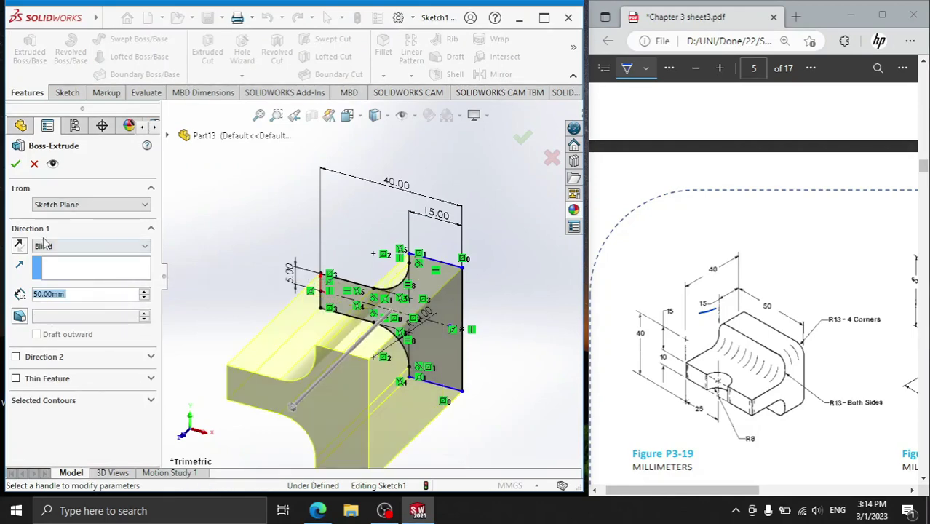
left_click(14, 166)
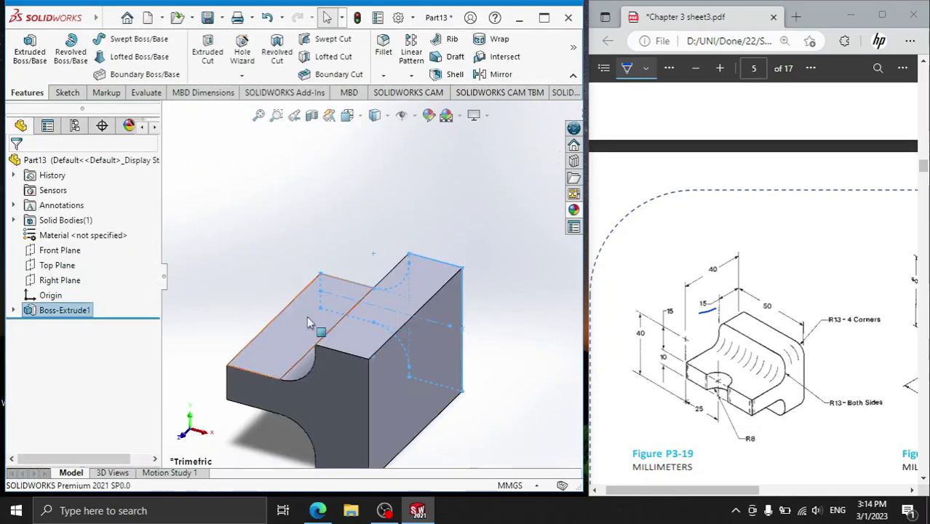
left_click(383, 52)
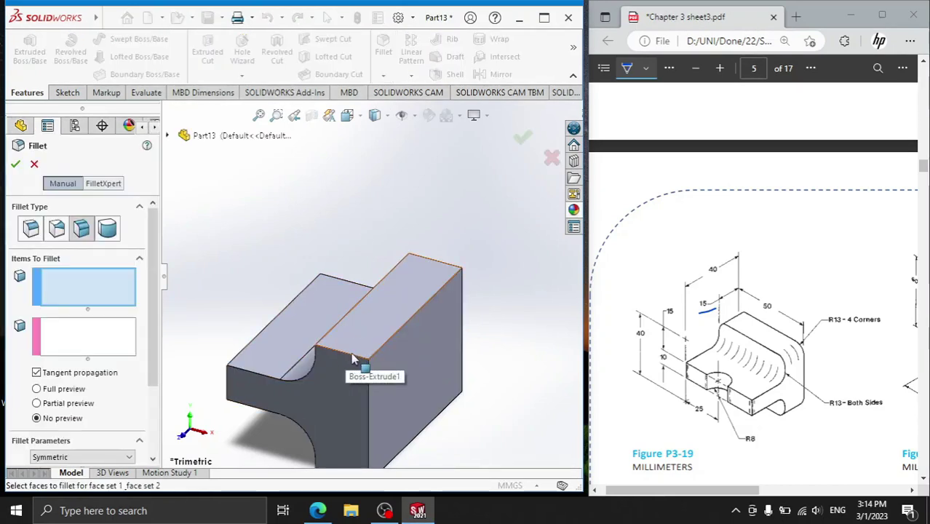
left_click(32, 229)
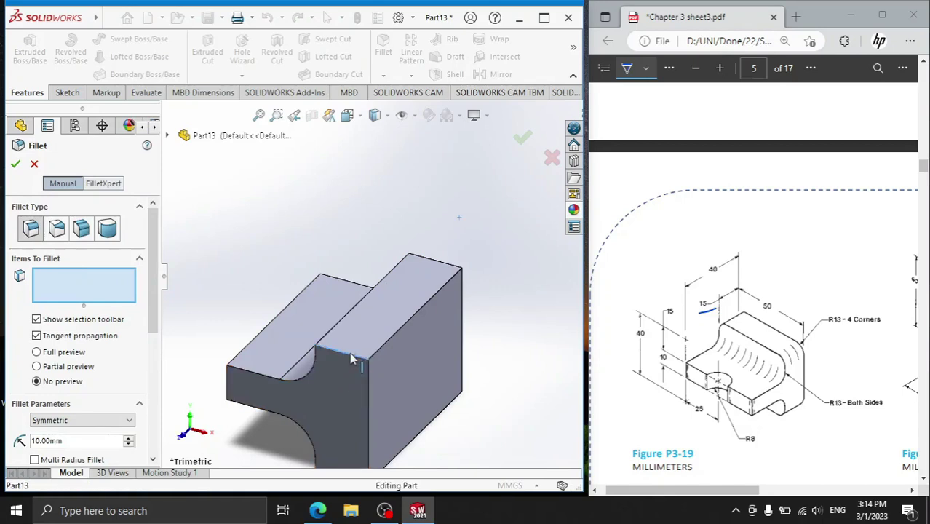
left_click(349, 353)
scroll(375, 382, "up", 3)
scroll(357, 400, "down", 5)
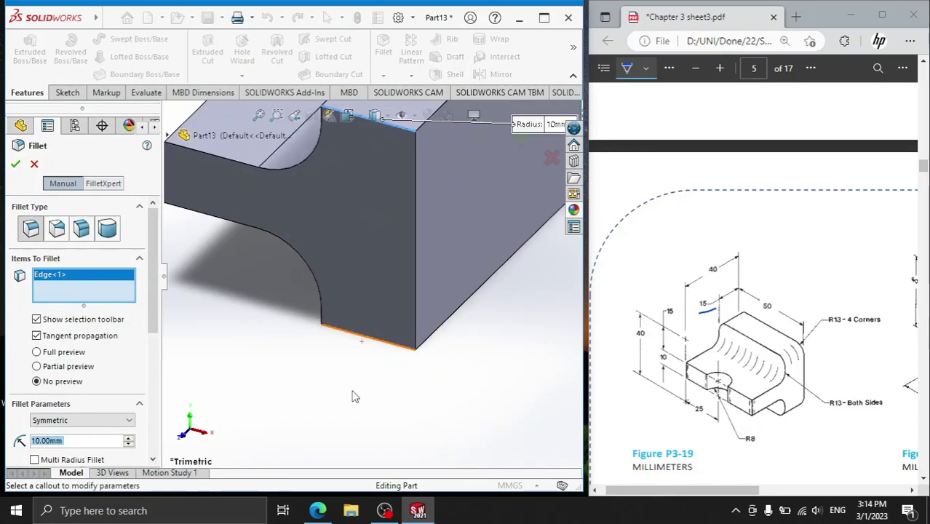
left_click(386, 347)
scroll(454, 274, "up", 4)
type("a")
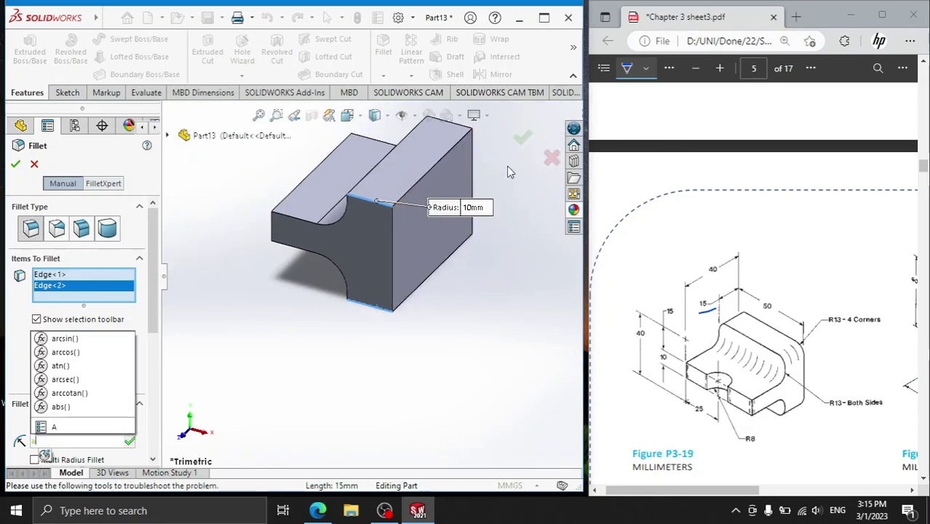
type("s")
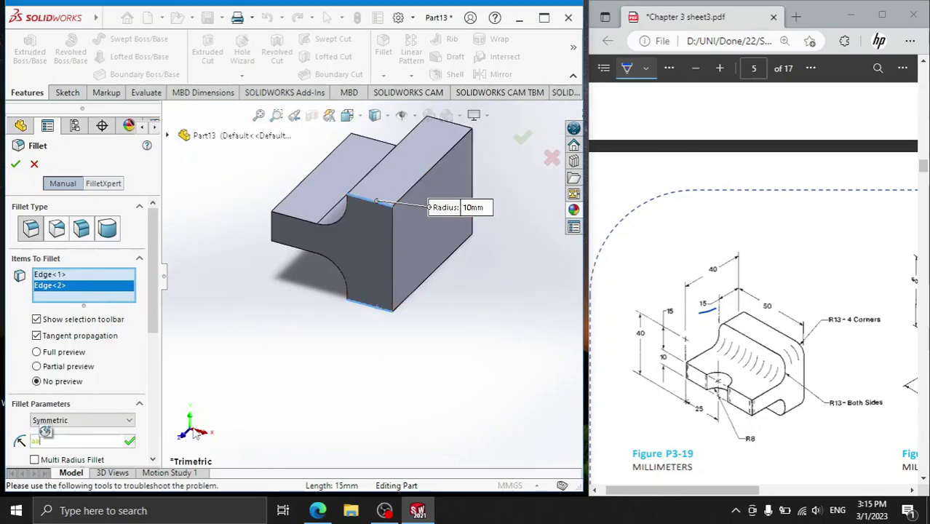
key("Return")
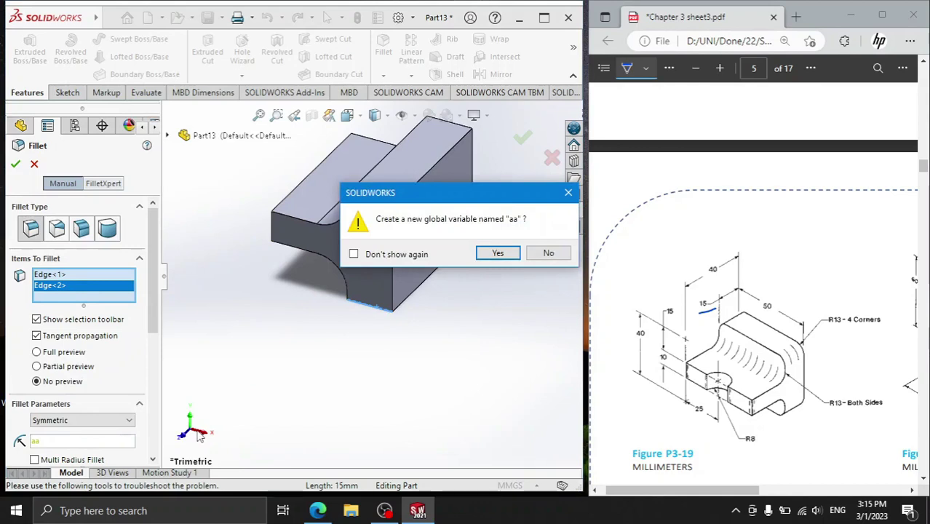
left_click(546, 251)
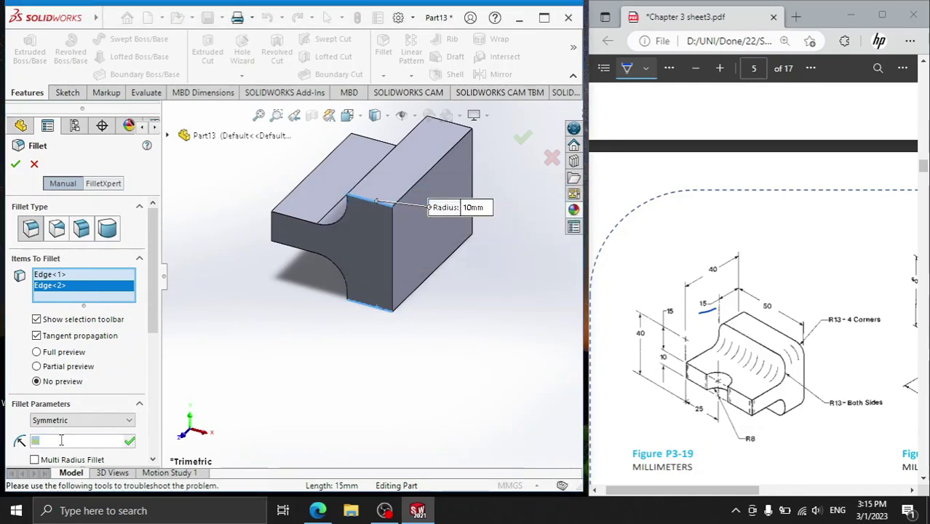
key("BackSpace")
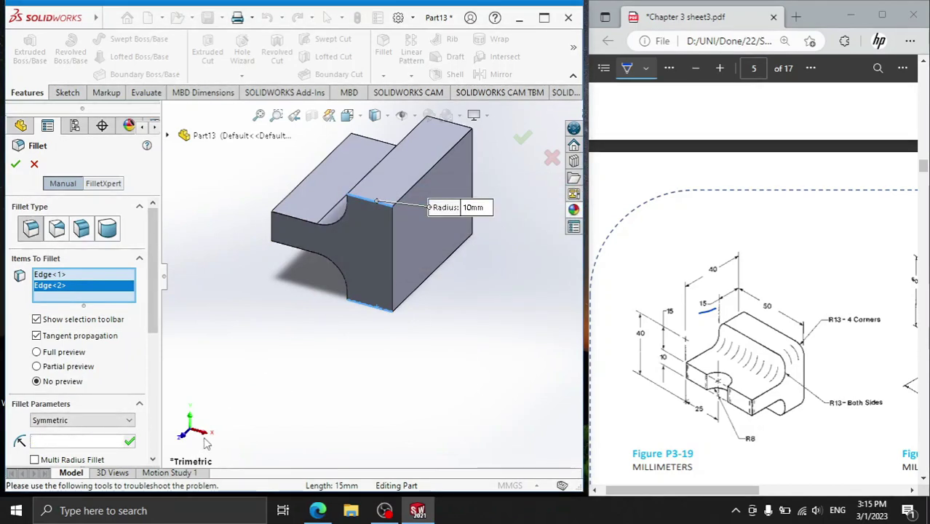
key("ctrl+4")
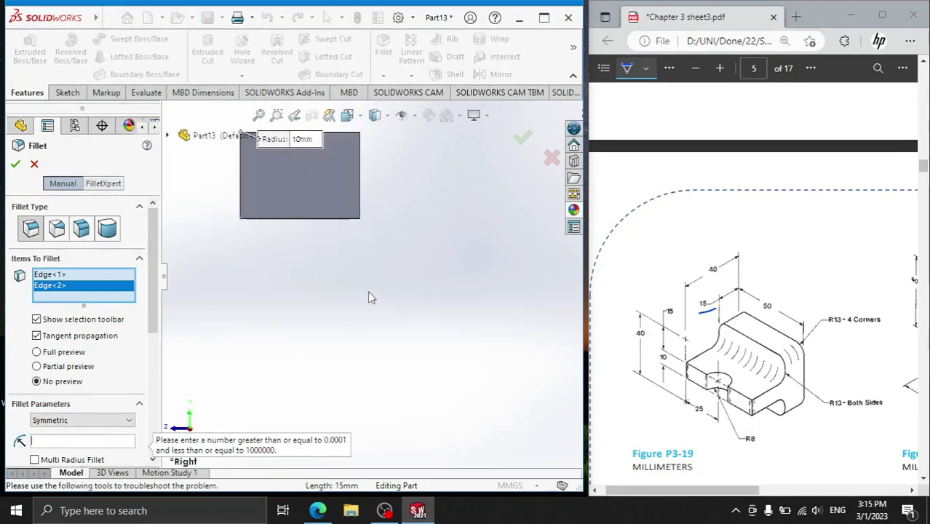
type("=")
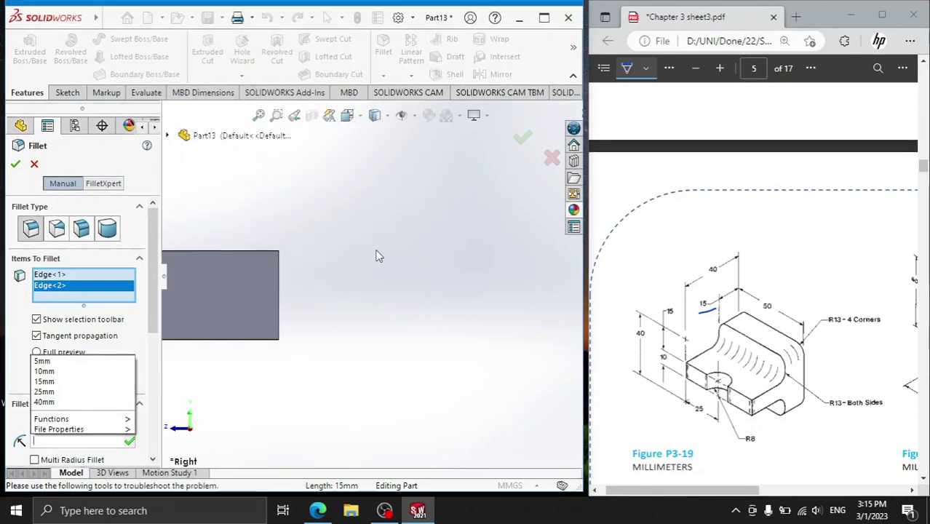
key("BackSpace")
type("=")
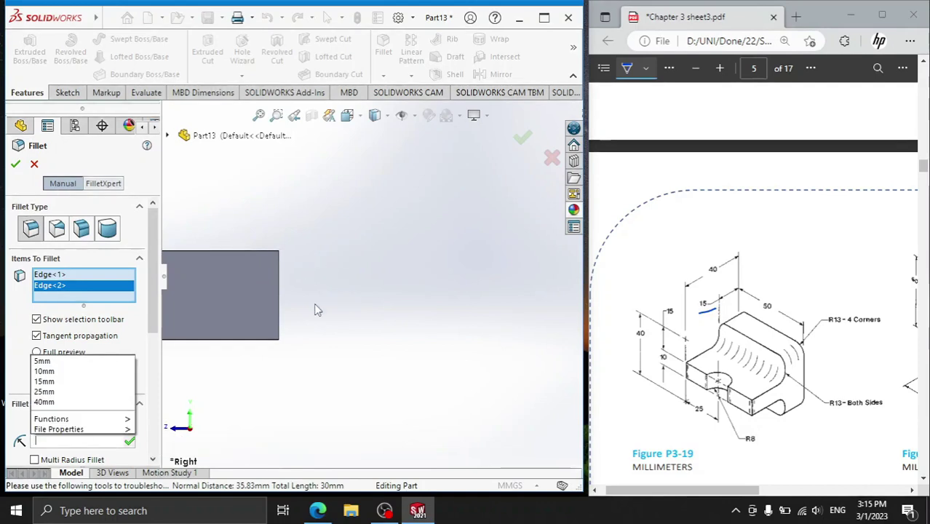
key("BackSpace")
type("=")
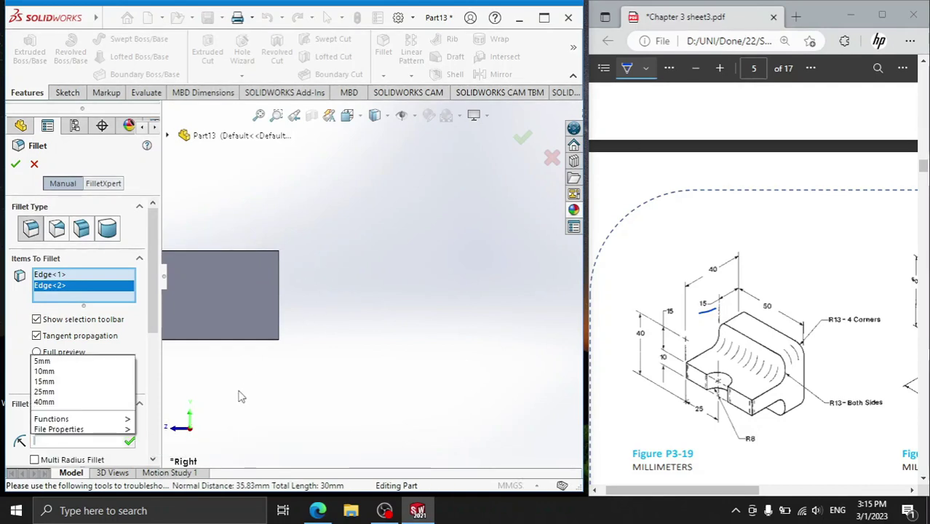
key("BackSpace")
left_click(35, 165)
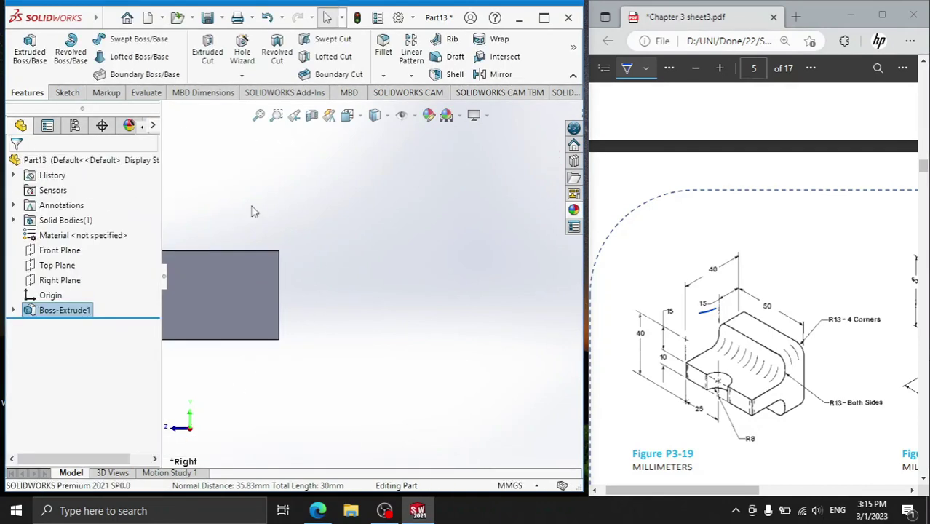
Step: Check the solid in front and isometric views and undo its extrusion to return to the profile sketch
key("z")
left_click(177, 430)
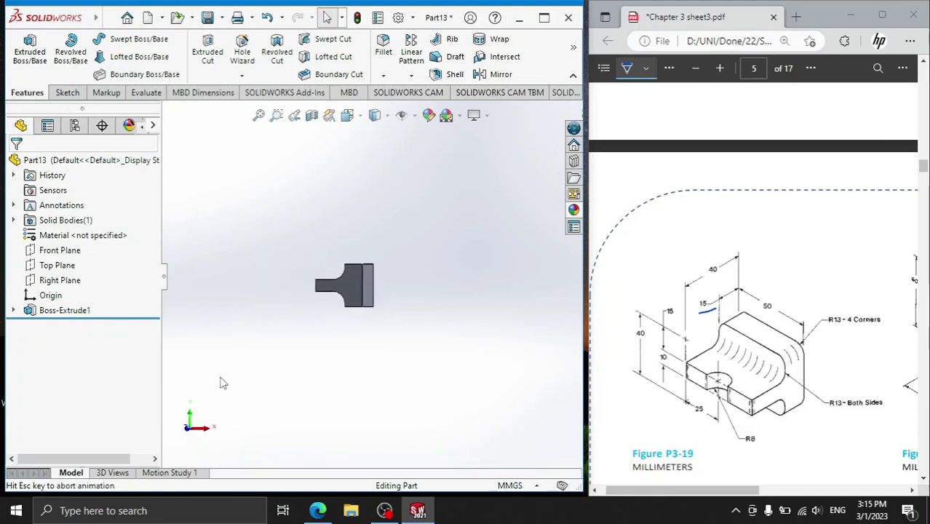
scroll(359, 337, "down", 2)
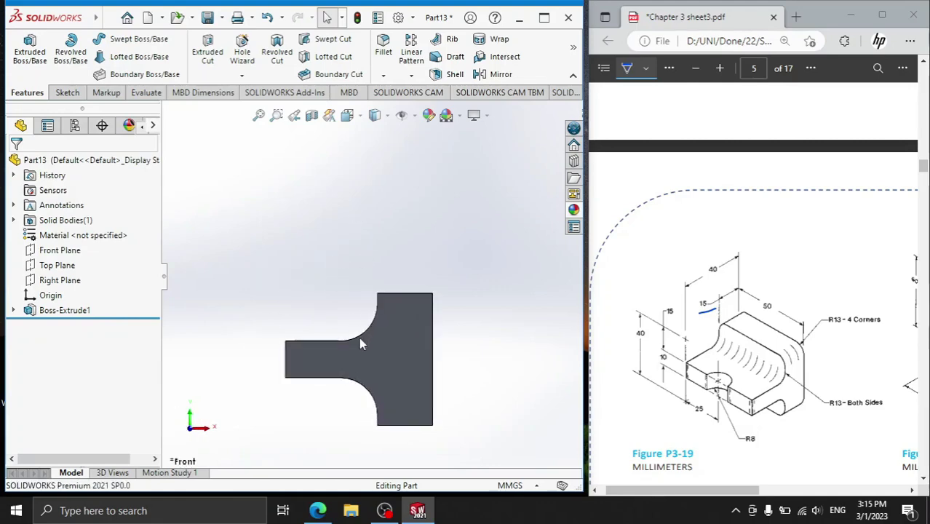
key("space")
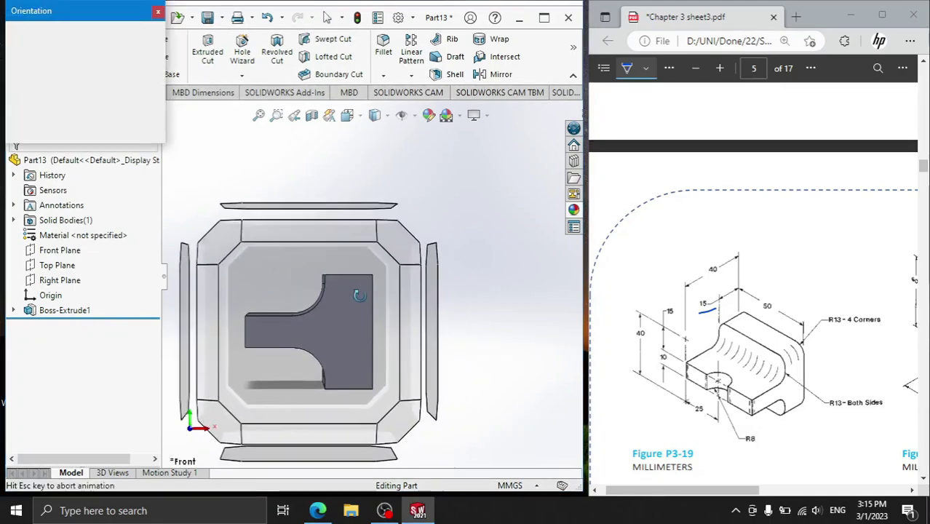
left_click(377, 243)
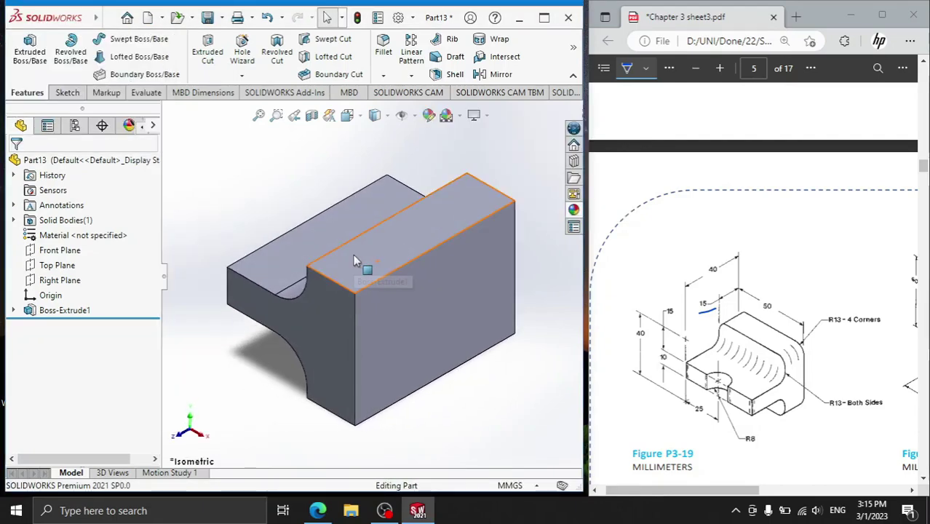
key("space")
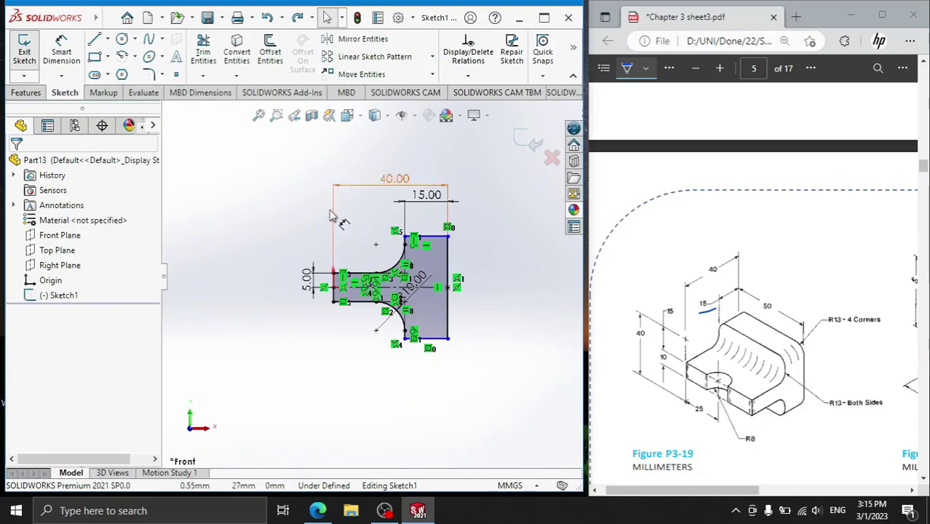
Step: Extrude the filleted T-shaped profile again as a blind boss 50 mm from the sketch plane
left_click(25, 92)
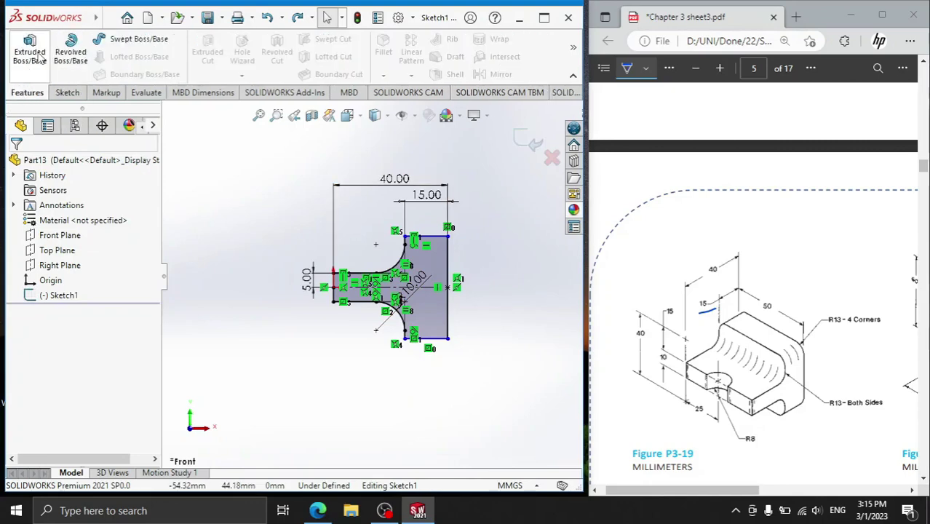
left_click(29, 51)
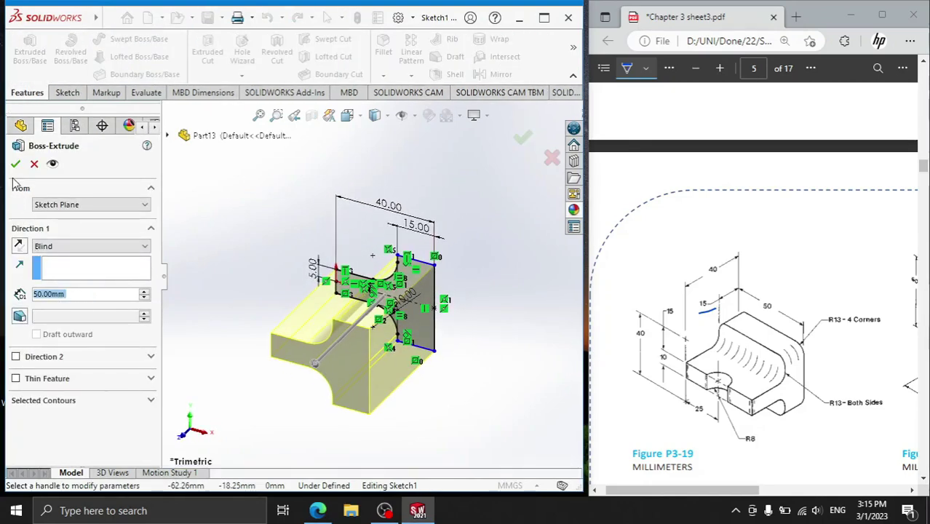
left_click(15, 165)
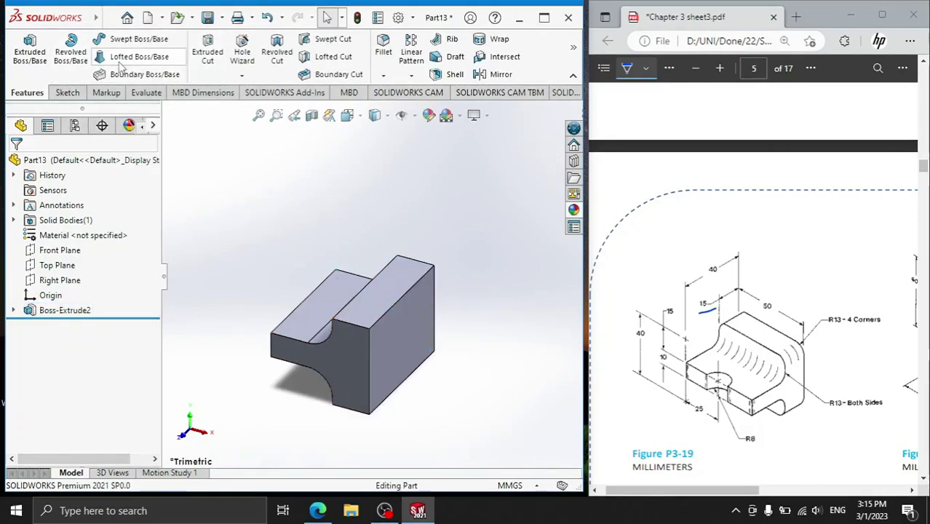
Step: Try a 13 mm constant-size fillet on the two 15 mm edges at the front end of the wide block, and undo it
left_click(383, 48)
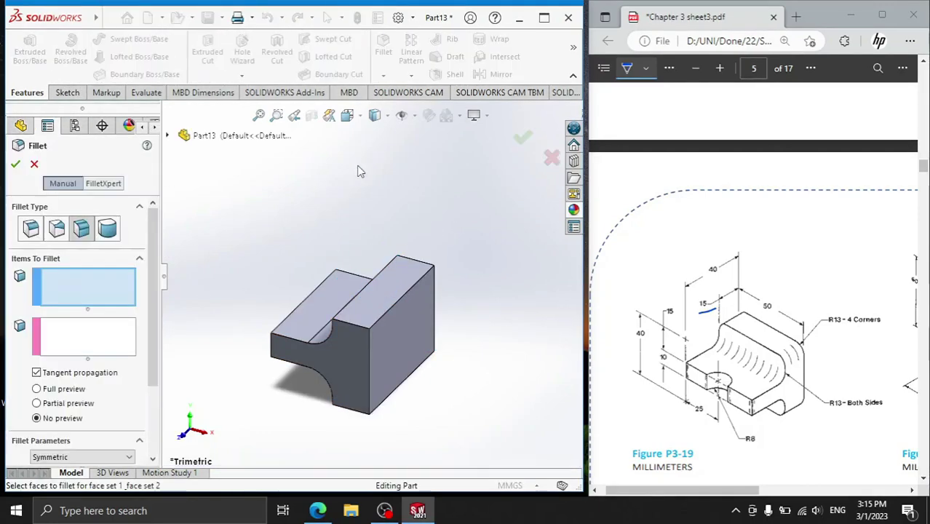
left_click(31, 229)
left_click(362, 330)
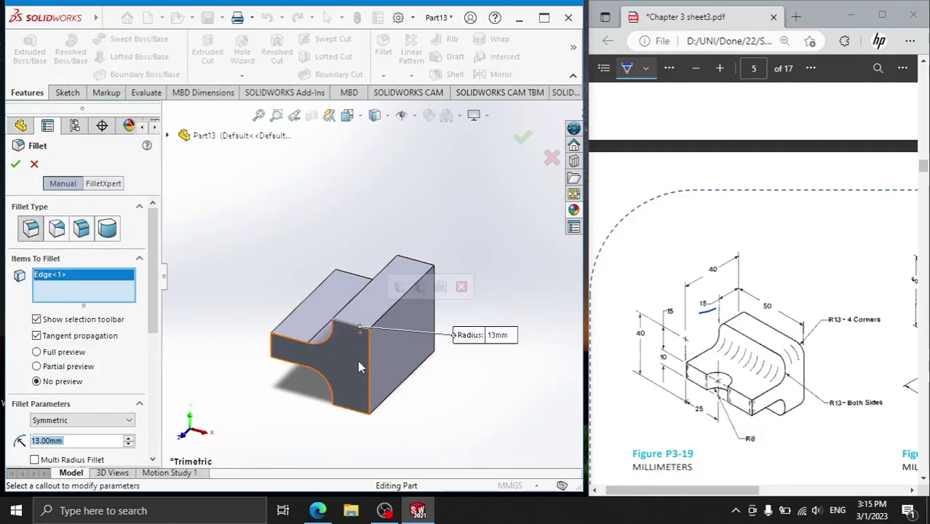
left_click(348, 412)
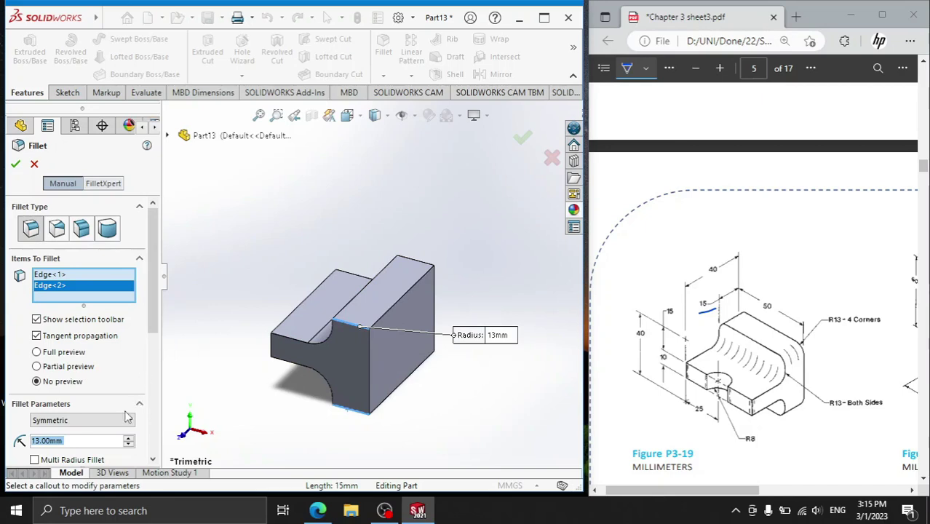
left_click(16, 165)
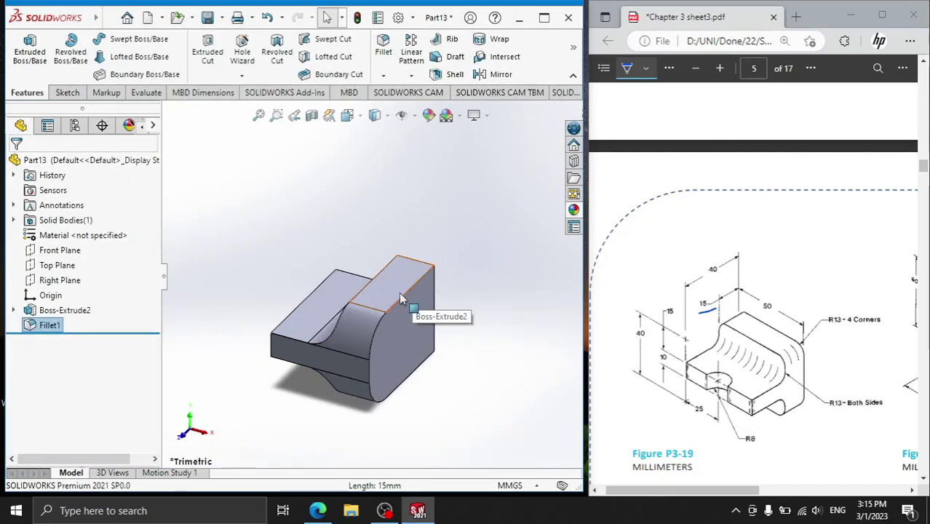
key("ctrl+z")
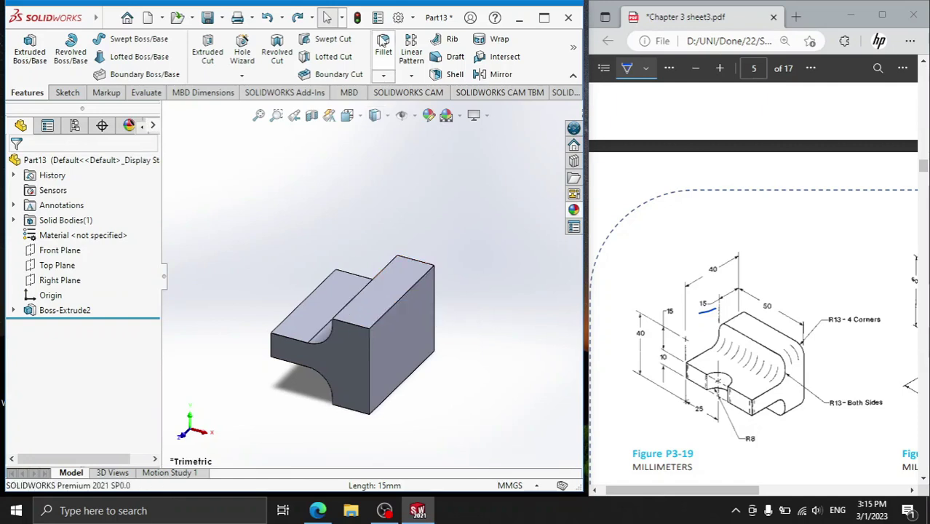
Step: Fillet the two 15 mm edges at the front end of the wide block with a 10 mm radius
left_click(360, 323)
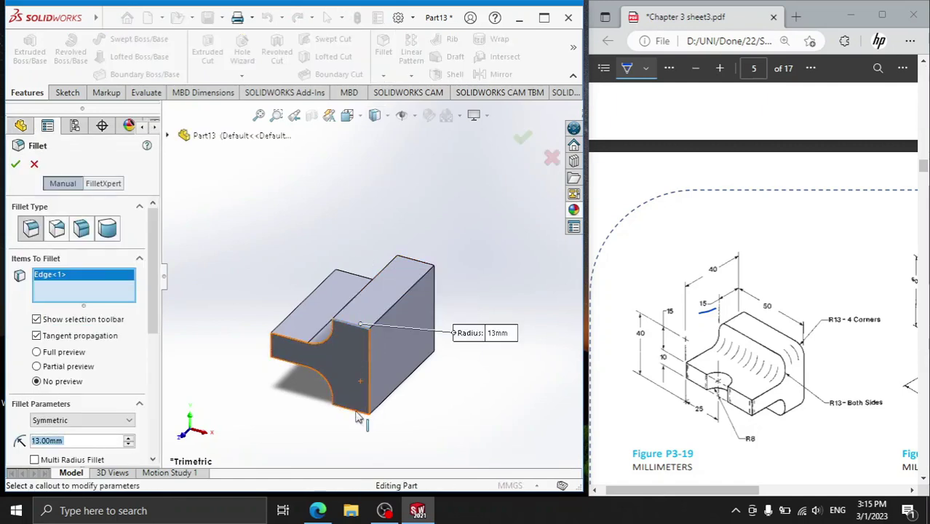
left_click(357, 415)
type("1")
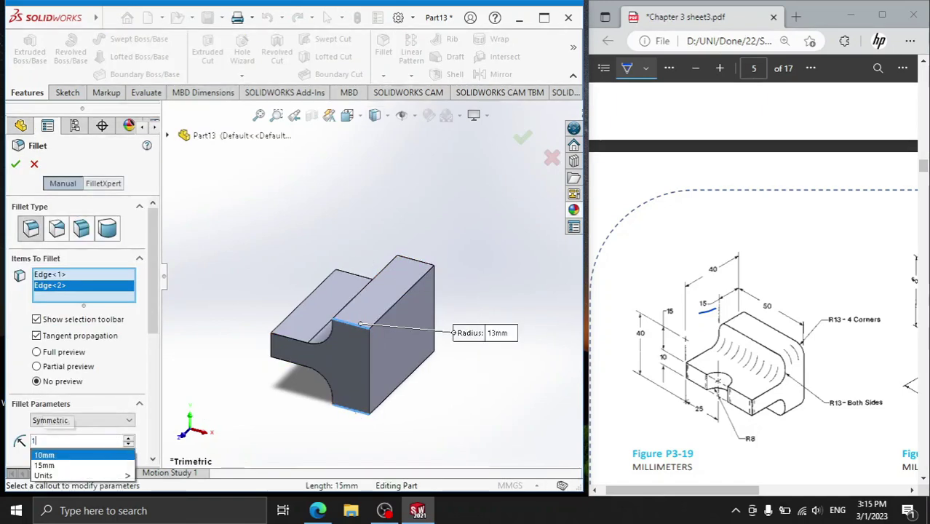
left_click(117, 462)
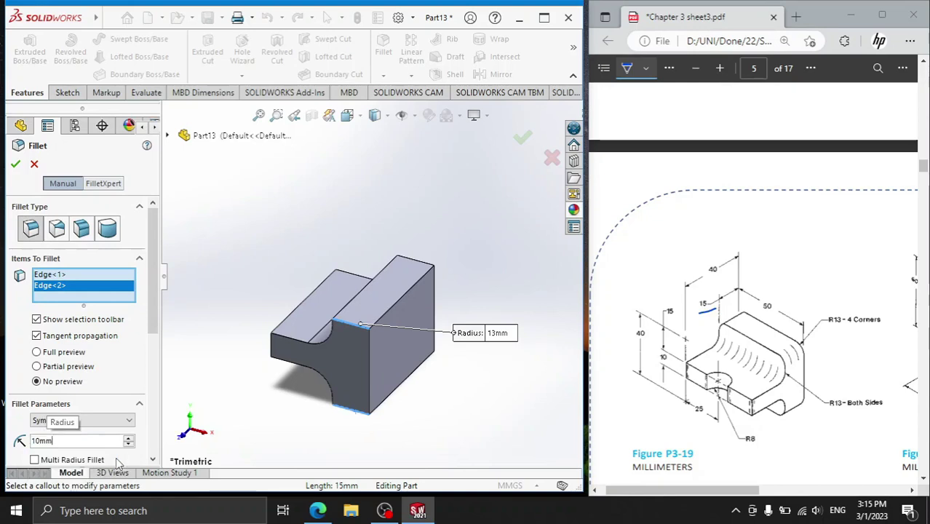
left_click(16, 166)
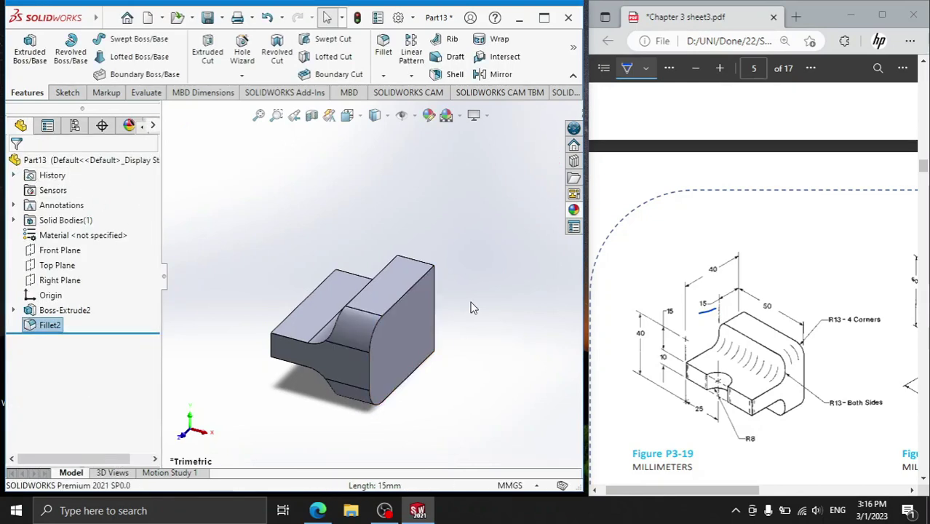
Step: Fillet the matching two 15 mm edges at the back end of the wide block with a 10 mm radius
middle_click_drag(471, 308, 390, 222)
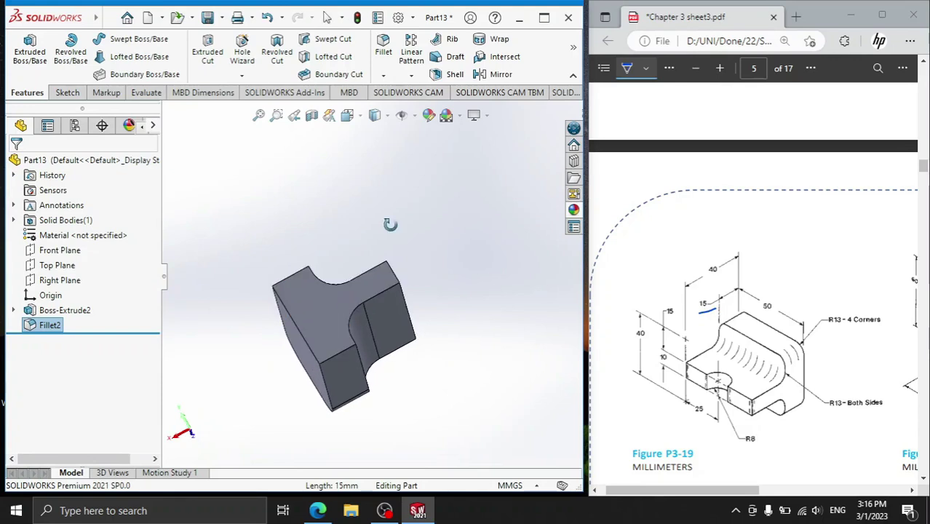
left_click(339, 354)
left_click(305, 270)
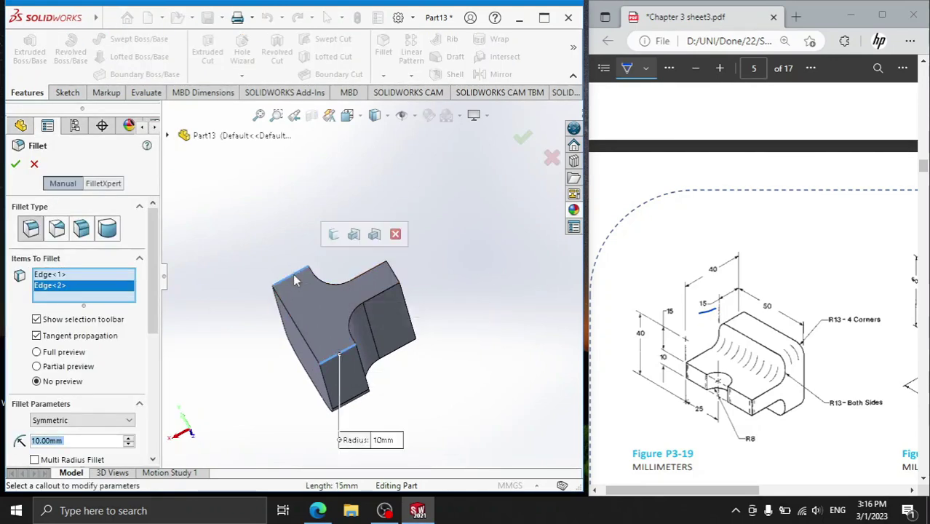
left_click(15, 165)
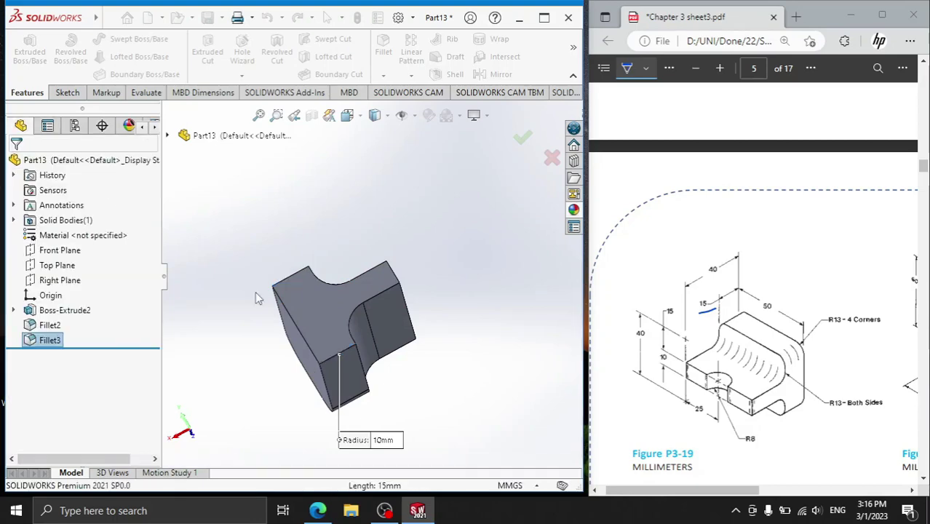
Step: Sketch a circle about 13 mm in diameter on the thin flange's upper face, centred on the midpoint of its outer long edge
key("space")
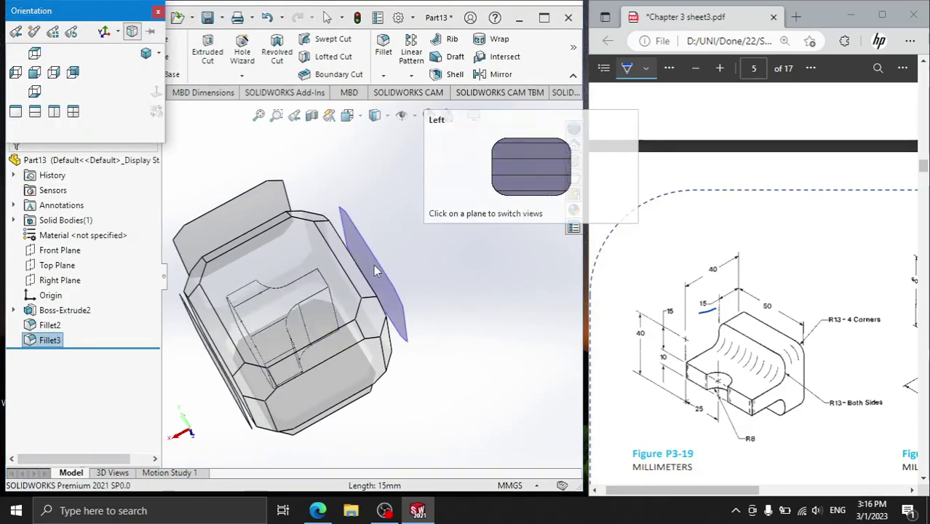
left_click(372, 266)
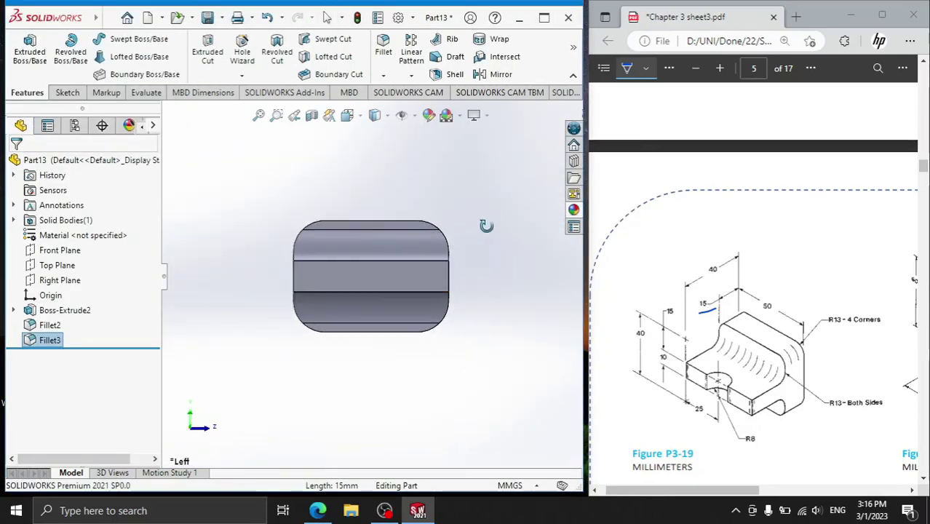
middle_click_drag(484, 224, 352, 274)
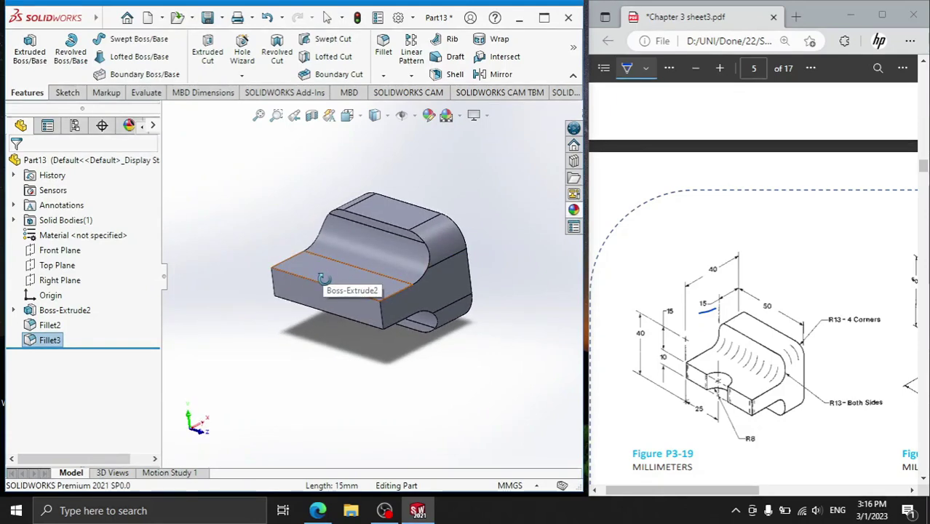
left_click(339, 277)
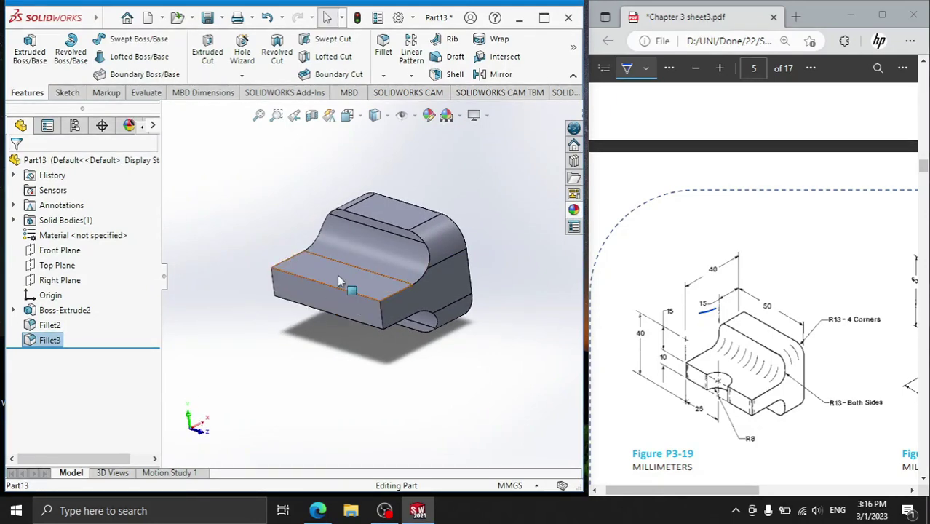
left_click(351, 285)
left_click(403, 234)
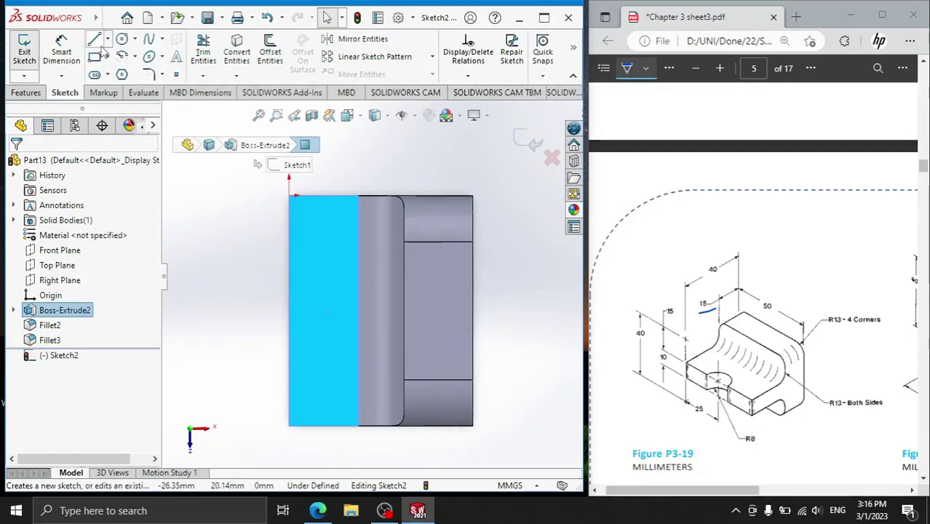
left_click(122, 38)
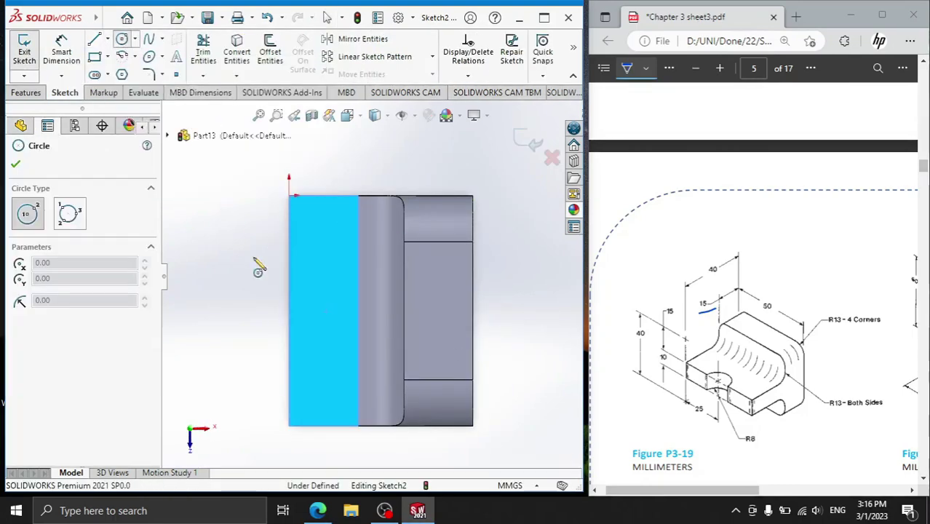
left_click(289, 312)
left_click(318, 309)
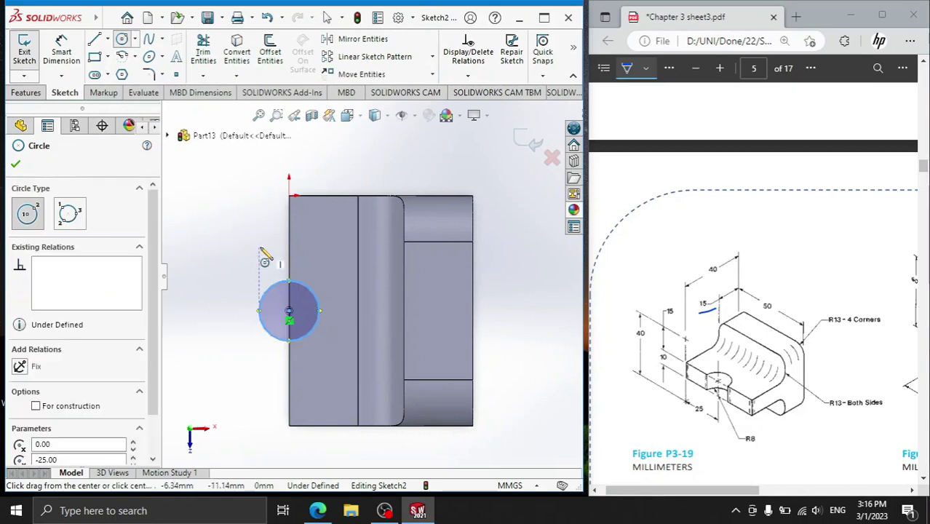
right_click(262, 249)
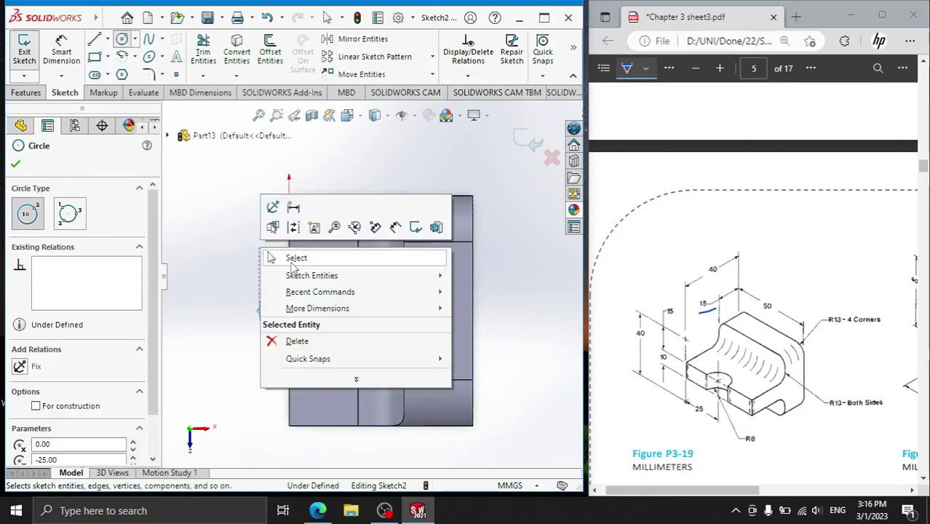
left_click(291, 260)
Step: Add a reference dimension from the flange's end edge to the circle's centre, and set the circle's diameter to 16 mm
left_click(73, 61)
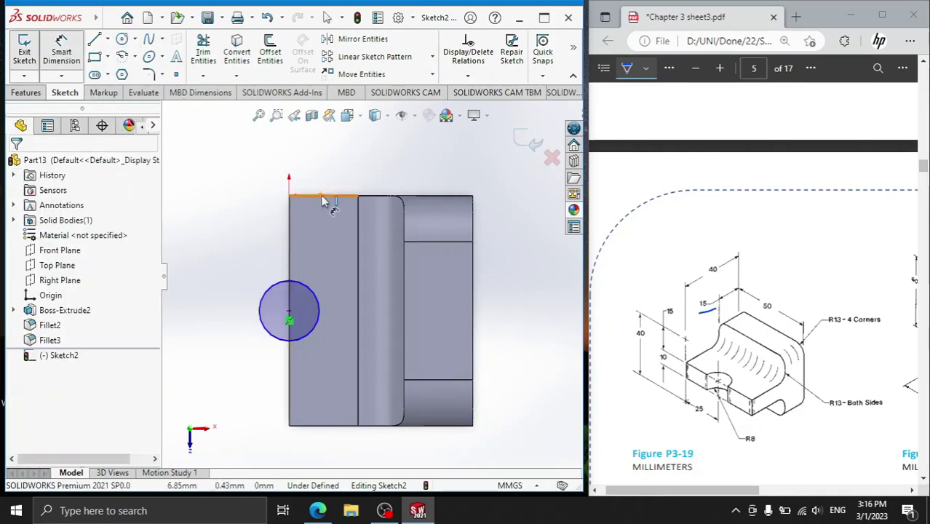
left_click(323, 201)
left_click(289, 313)
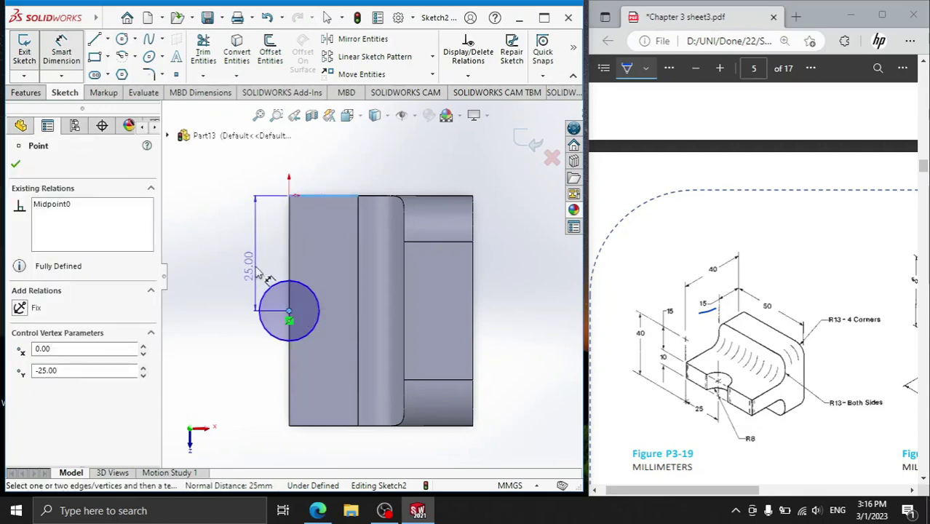
left_click(245, 259)
left_click(368, 250)
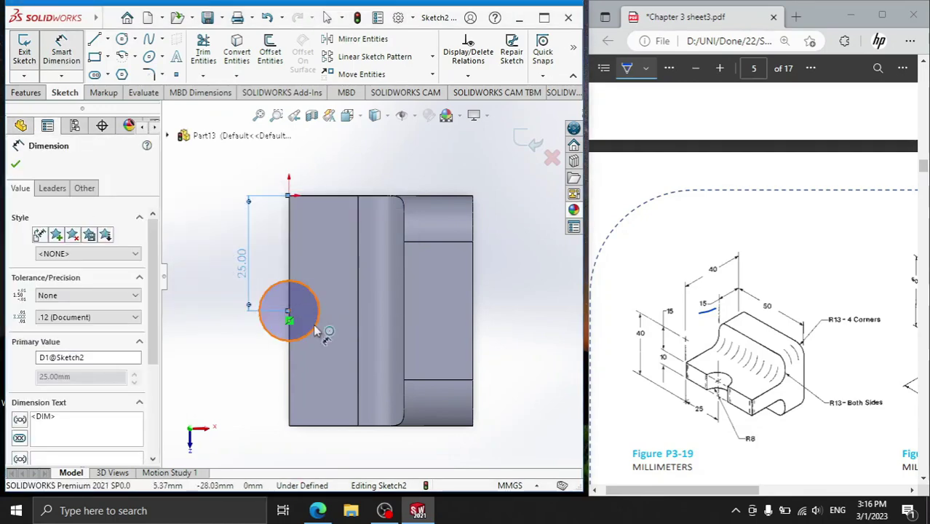
left_click(293, 314)
left_click(206, 326)
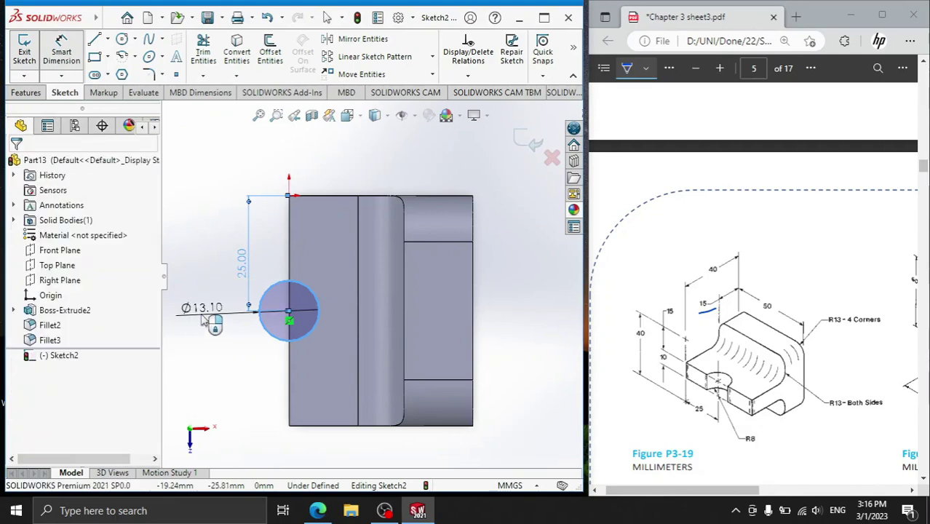
type("16")
key("Return")
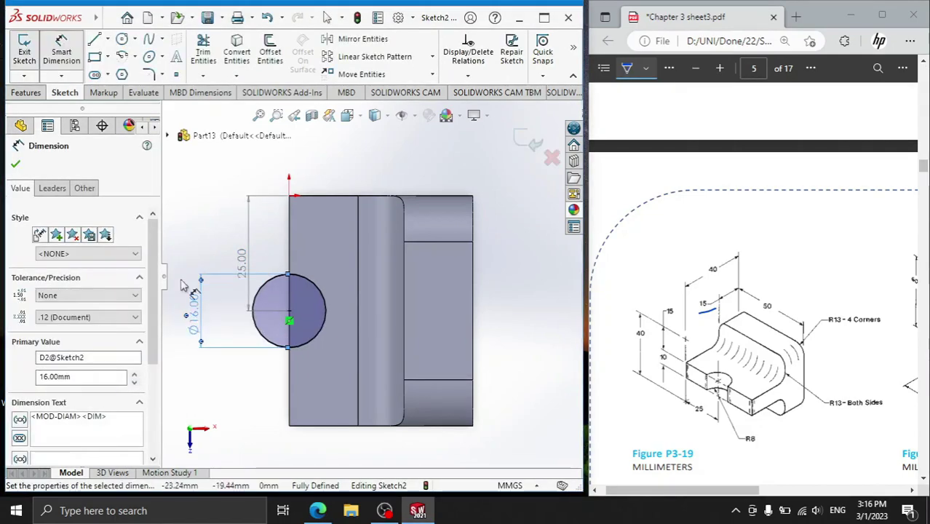
Step: Cut the circle down through the thin flange with a blind extruded cut 50 mm deep
left_click(27, 92)
left_click(29, 52)
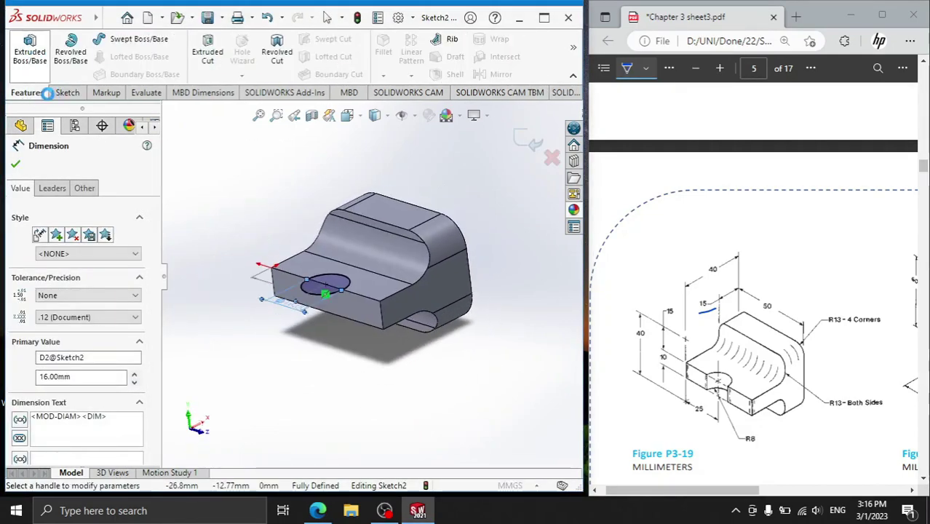
left_click(31, 164)
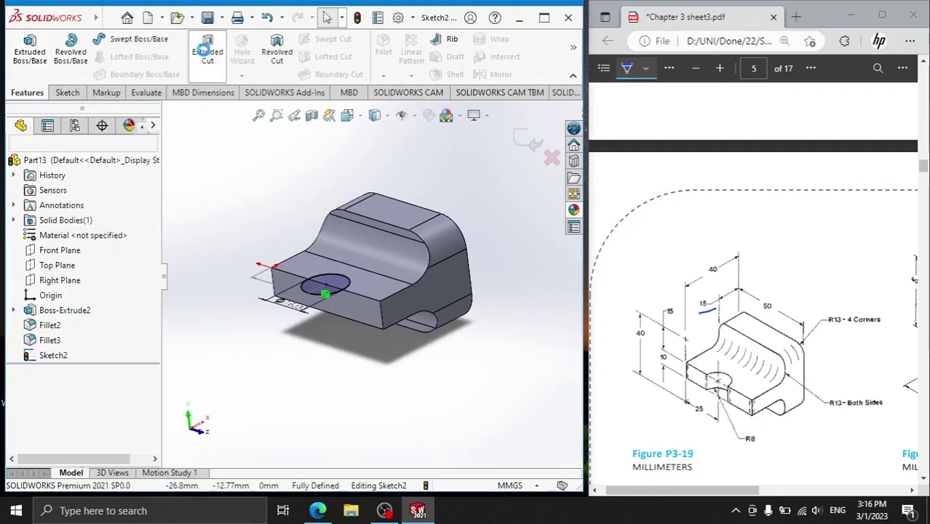
left_click(206, 51)
left_click(15, 163)
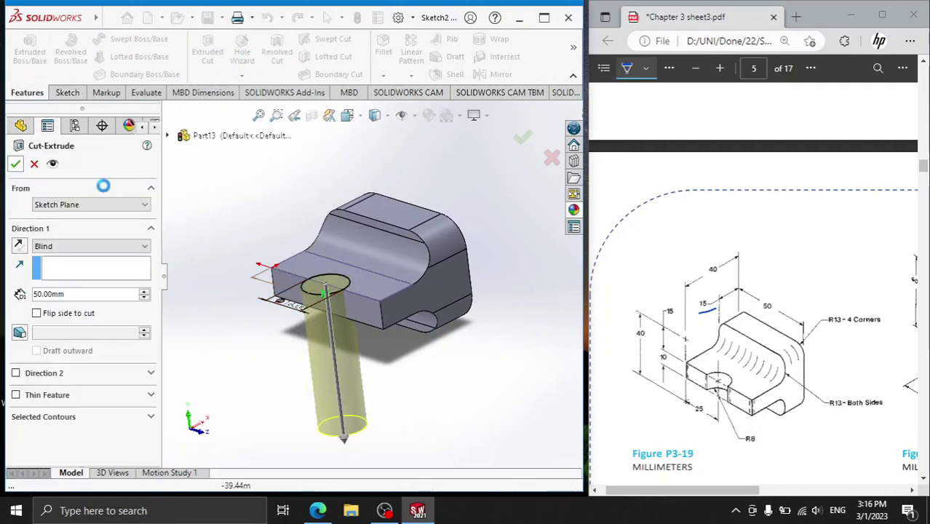